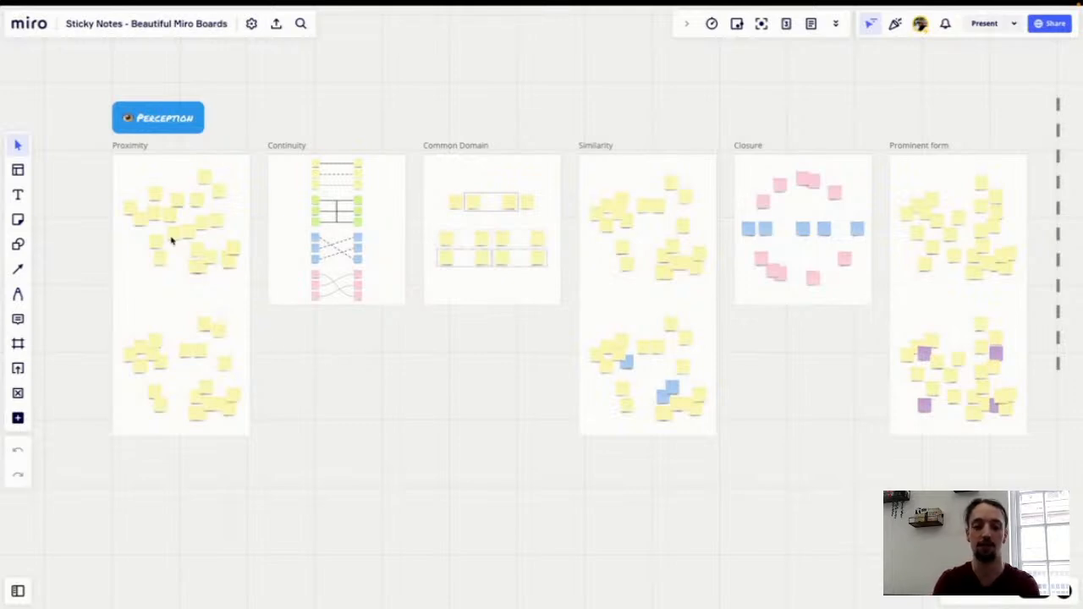
Step: Survey the Perception section's frames and close the Talktrack panel
scroll(167, 233, left, 1)
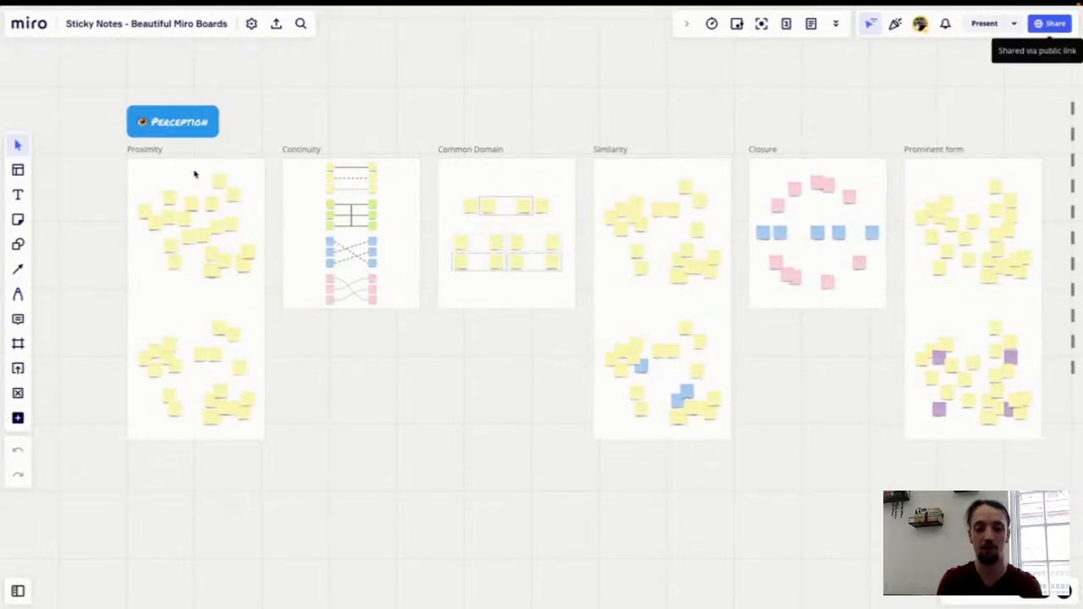
scroll(194, 173, up, 3)
scroll(197, 173, up, 4)
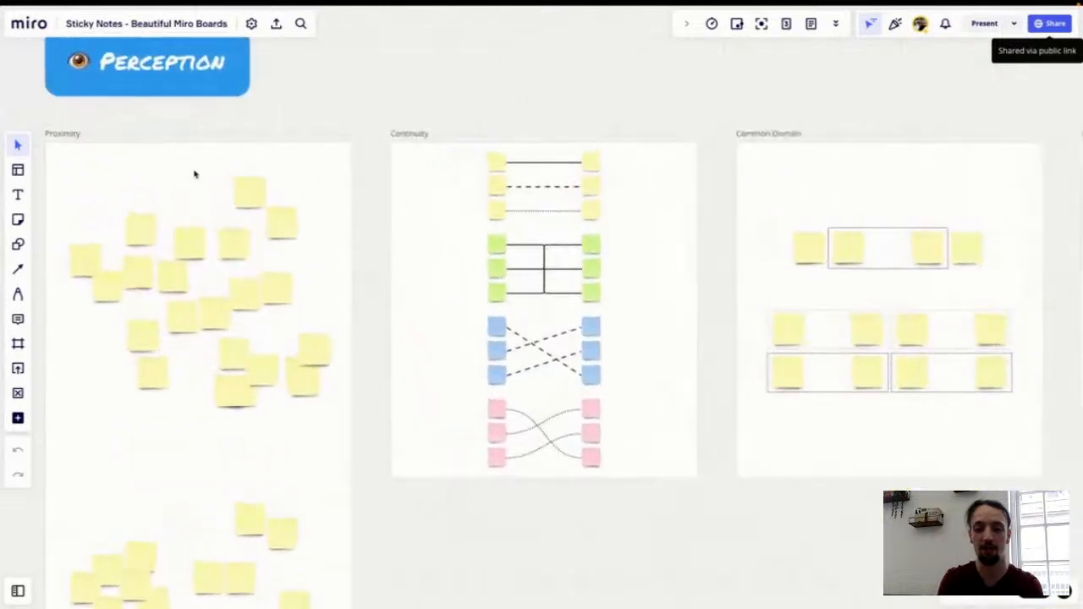
scroll(203, 174, down, 2)
scroll(202, 175, left, 2)
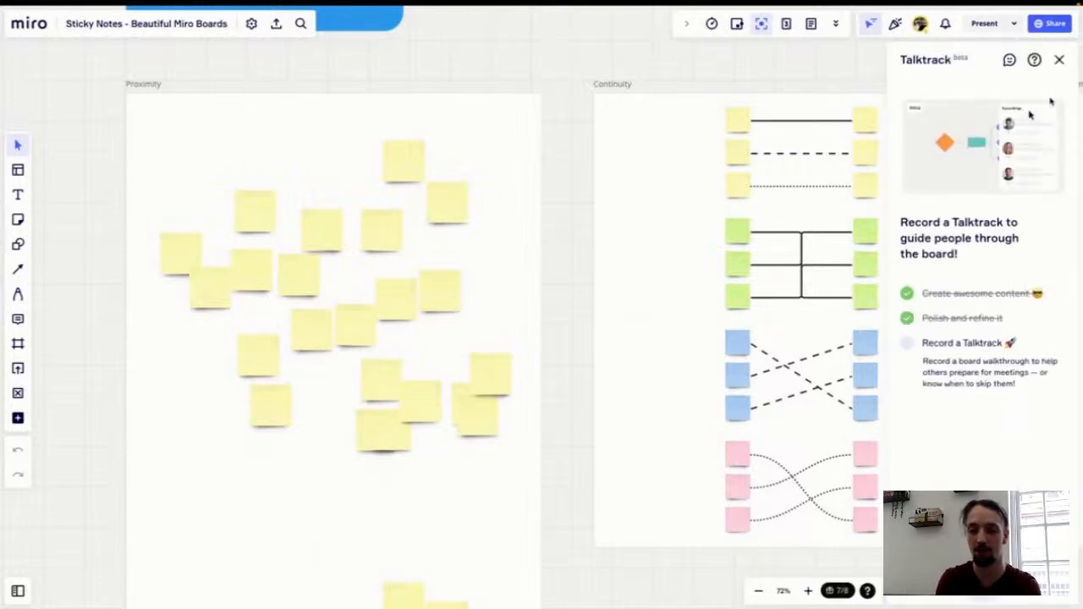
click(1059, 60)
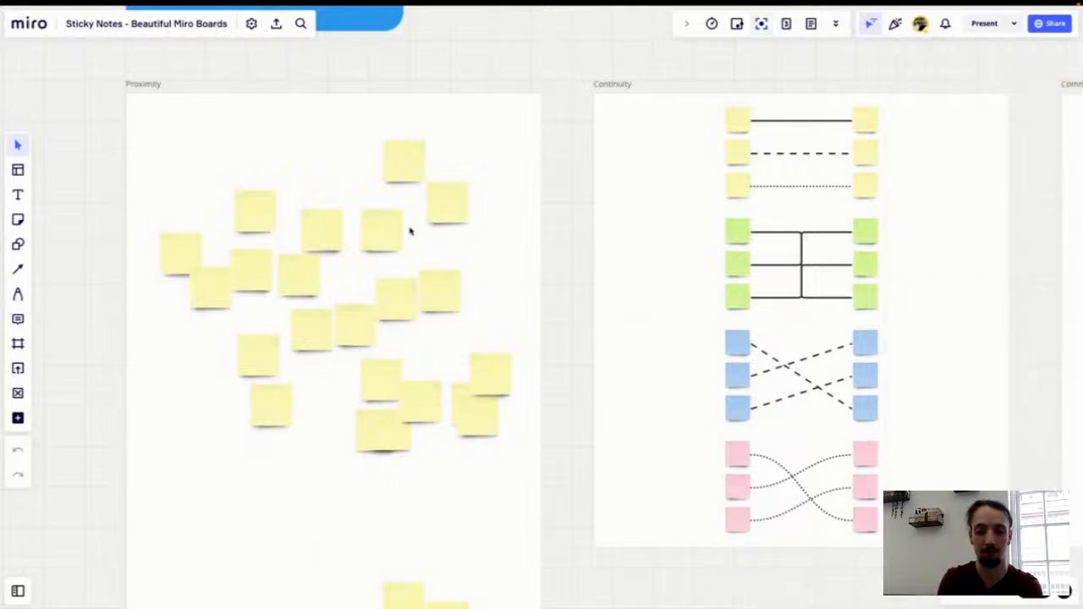
Step: Examine the sticky note clusters in the Proximity frame
scroll(411, 232, down, 3)
scroll(410, 230, down, 5)
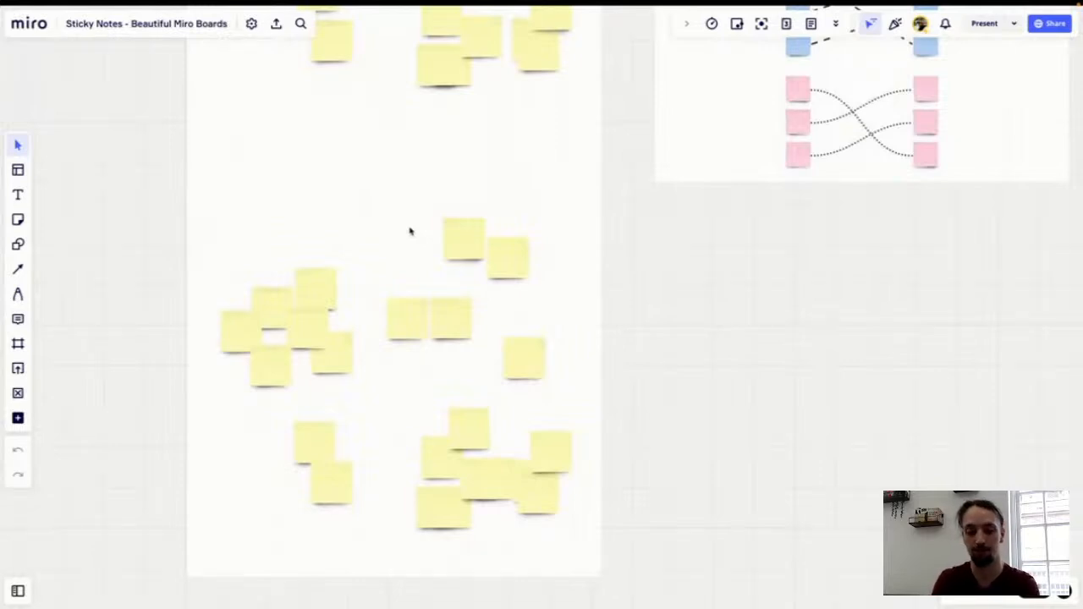
scroll(440, 222, down, 1)
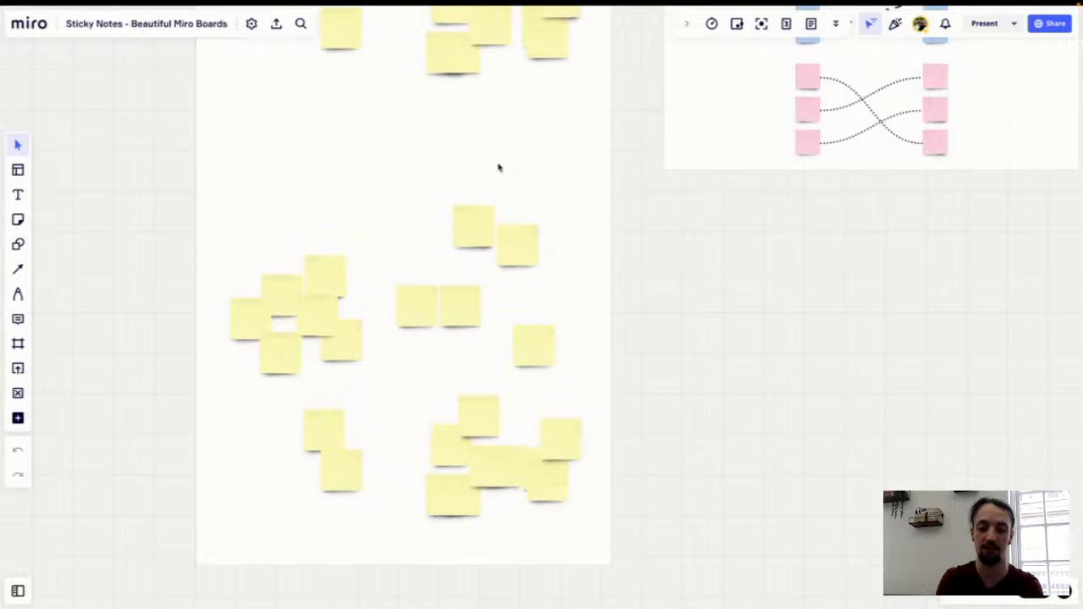
scroll(498, 167, down, 1)
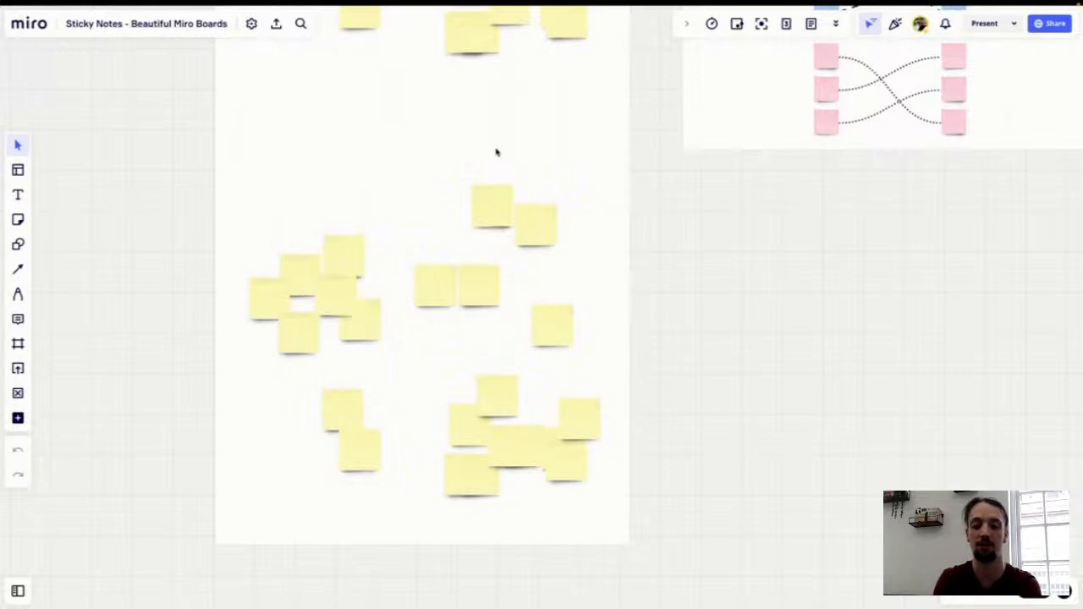
scroll(512, 134, down, 1)
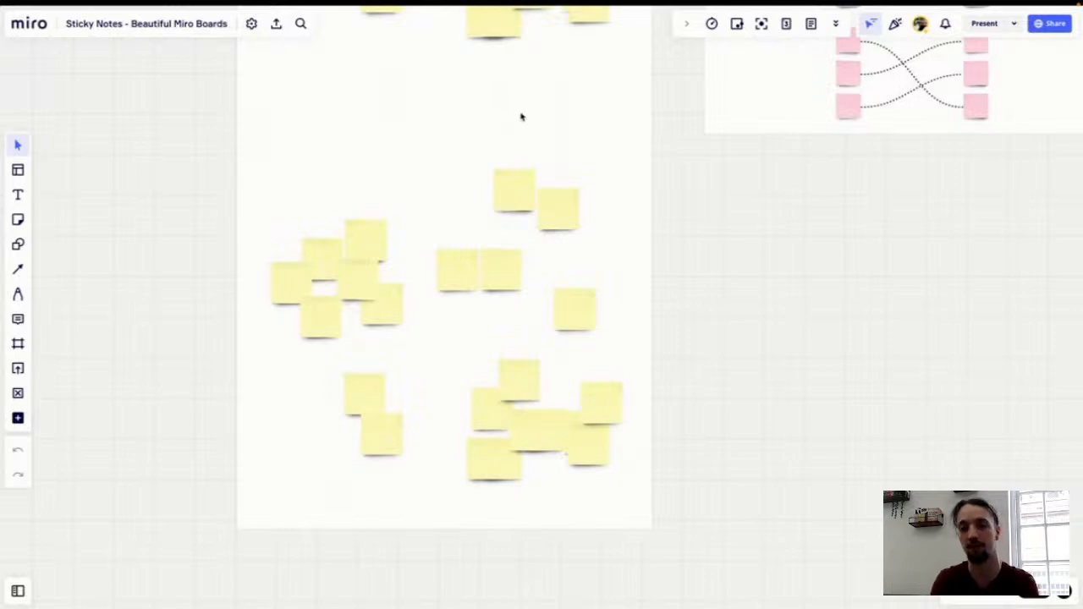
scroll(522, 113, up, 4)
scroll(522, 113, right, 3)
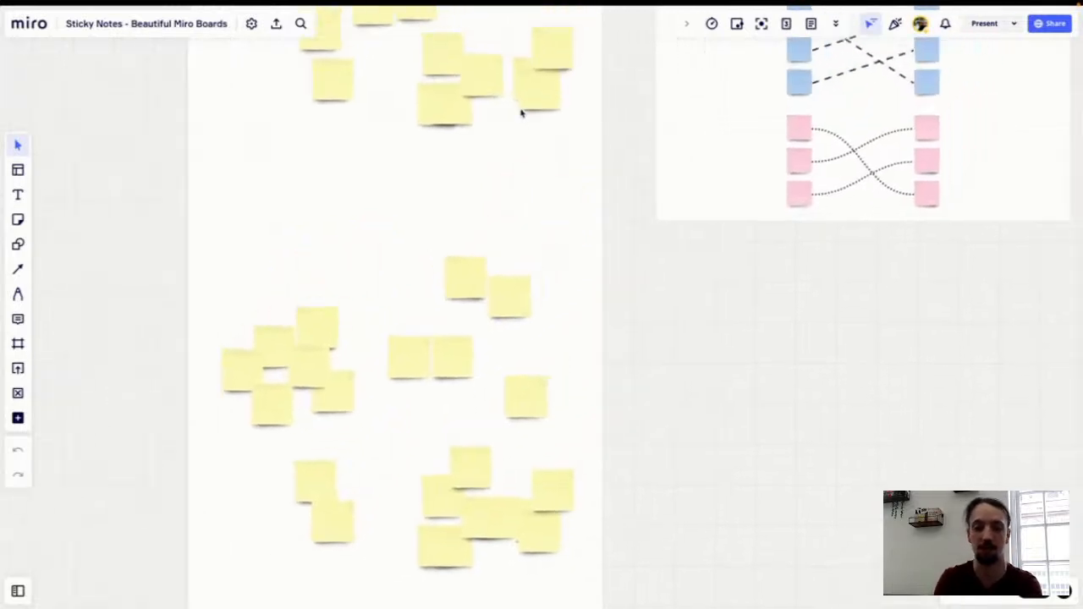
Step: Examine the sticky notes joined by solid, dashed, dotted and curved lines in the Continuity frame
scroll(521, 113, up, 1)
scroll(521, 114, right, 1)
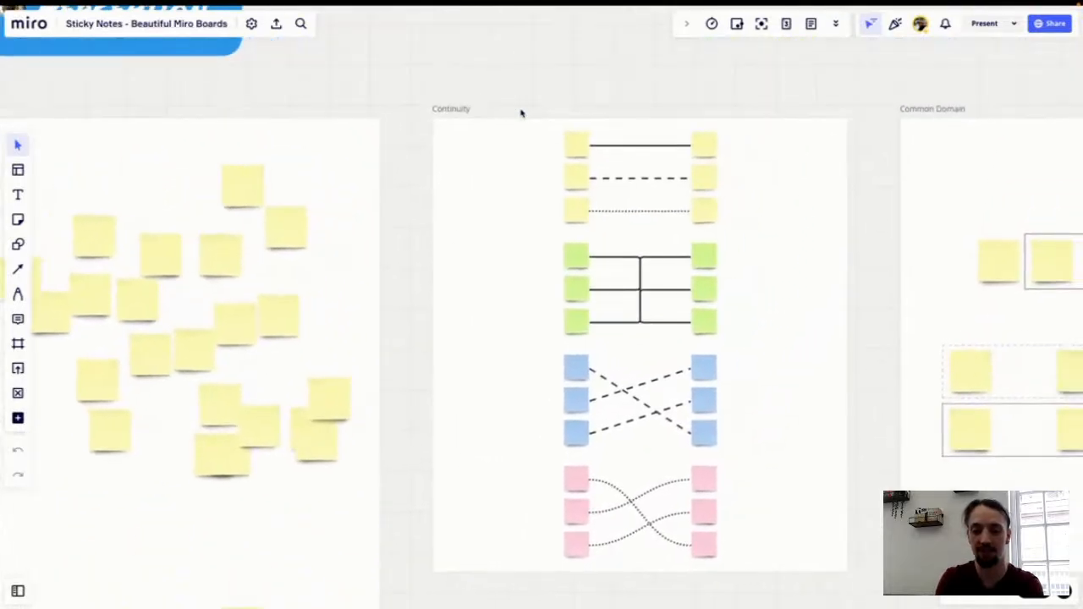
scroll(521, 114, up, 5)
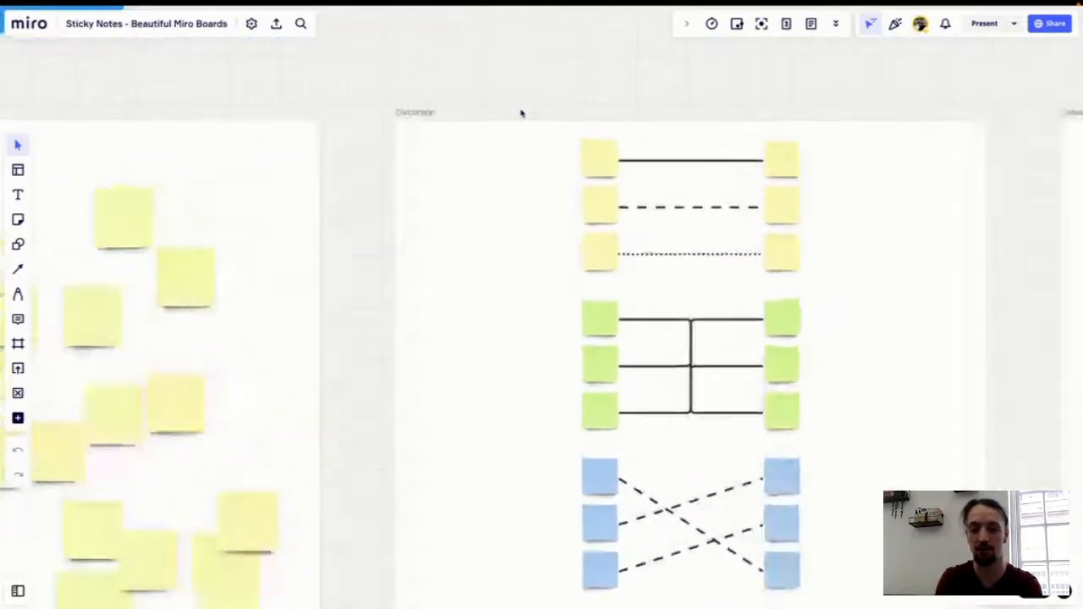
scroll(521, 112, right, 1)
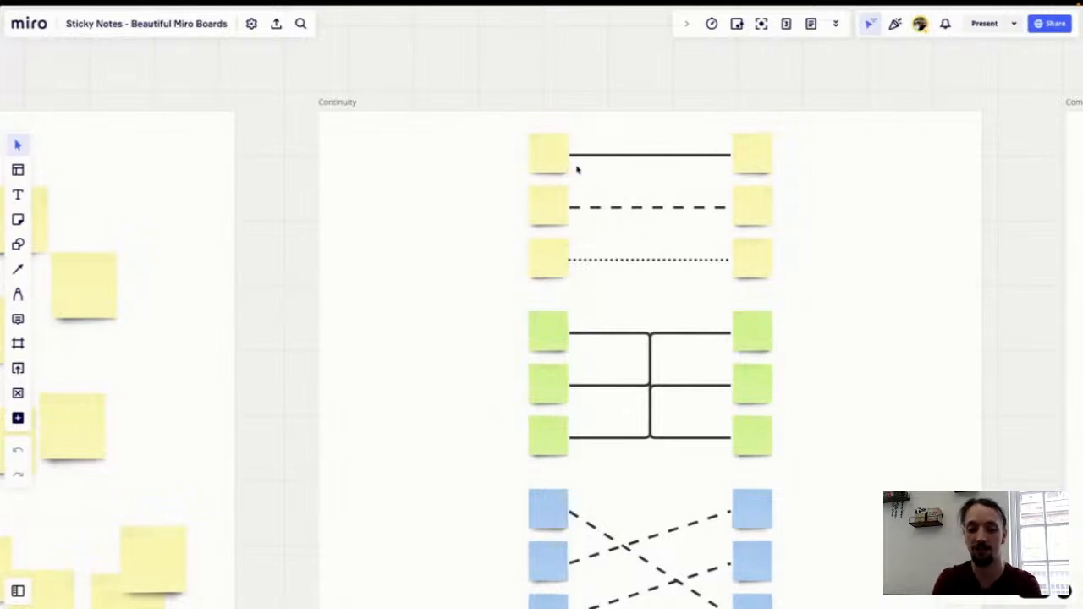
scroll(648, 187, up, 5)
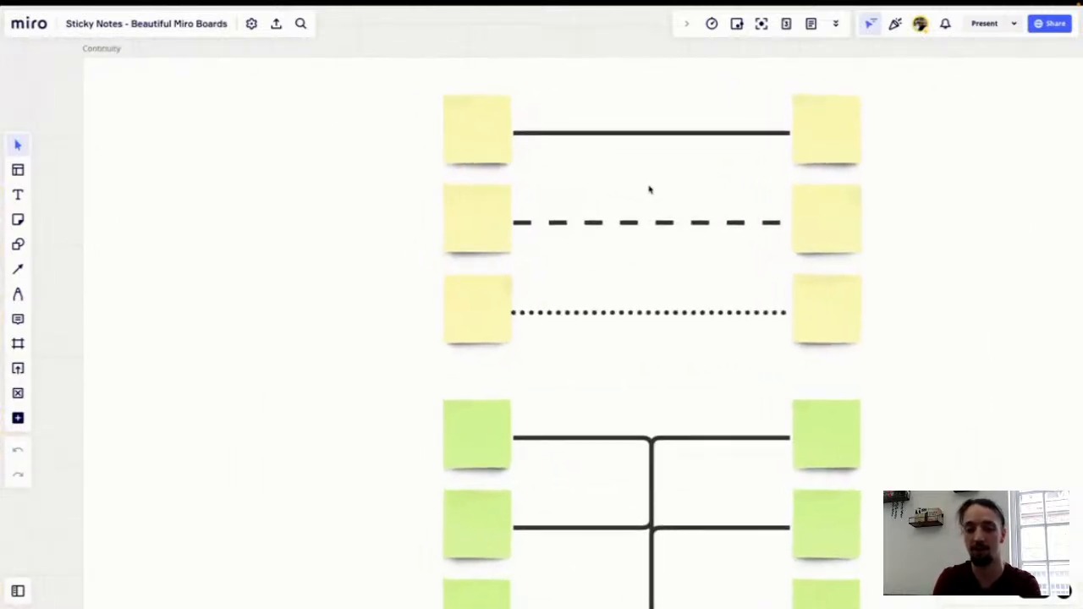
scroll(650, 190, up, 2)
scroll(650, 189, right, 1)
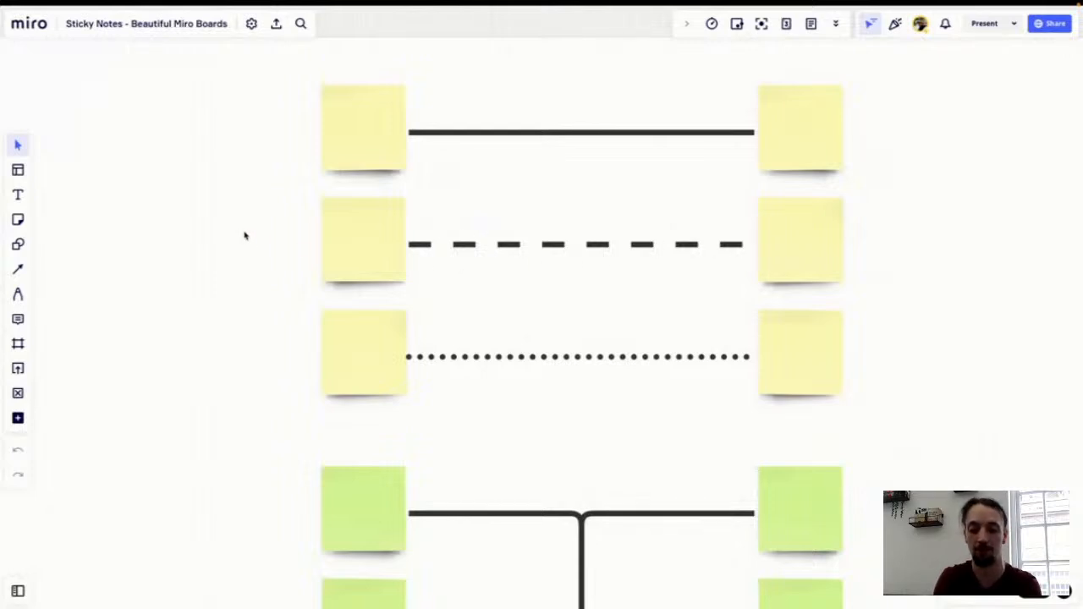
scroll(244, 236, down, 4)
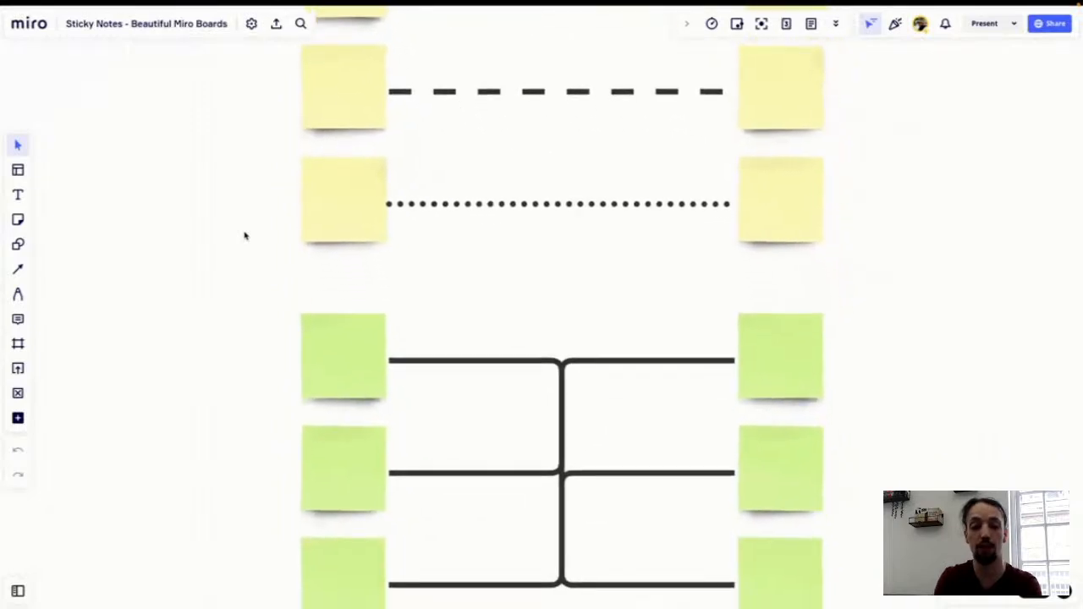
scroll(244, 236, down, 4)
scroll(244, 236, down, 1)
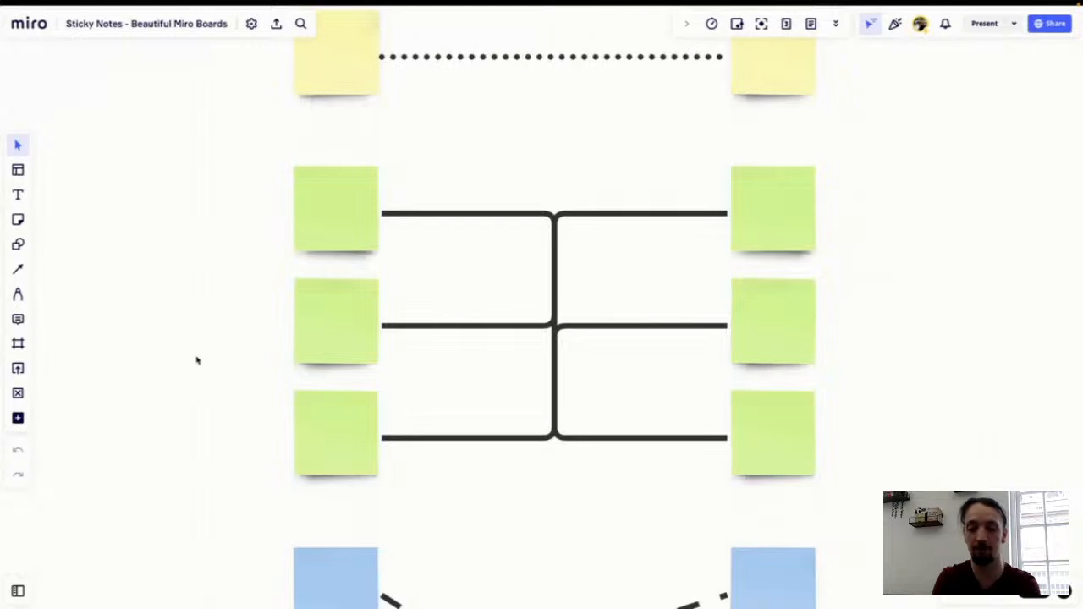
scroll(196, 360, down, 2)
scroll(196, 360, down, 5)
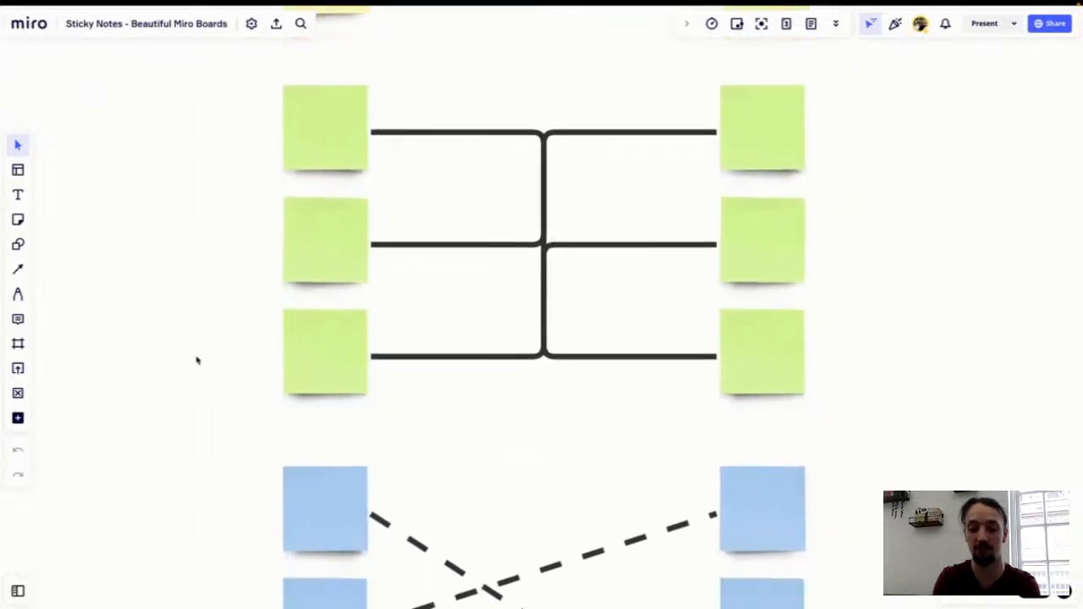
scroll(196, 360, down, 6)
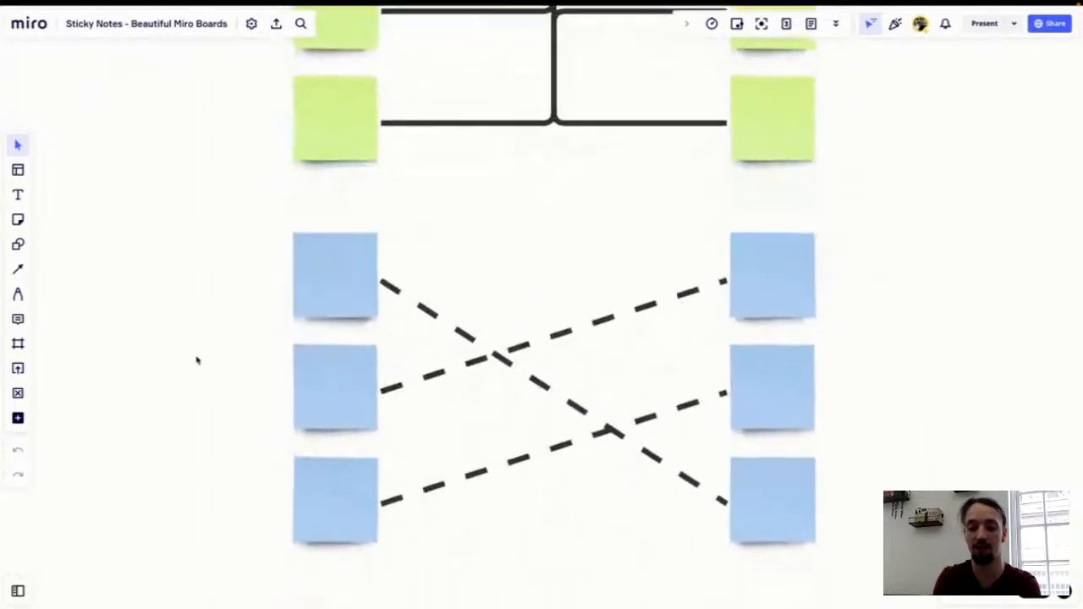
scroll(196, 360, down, 2)
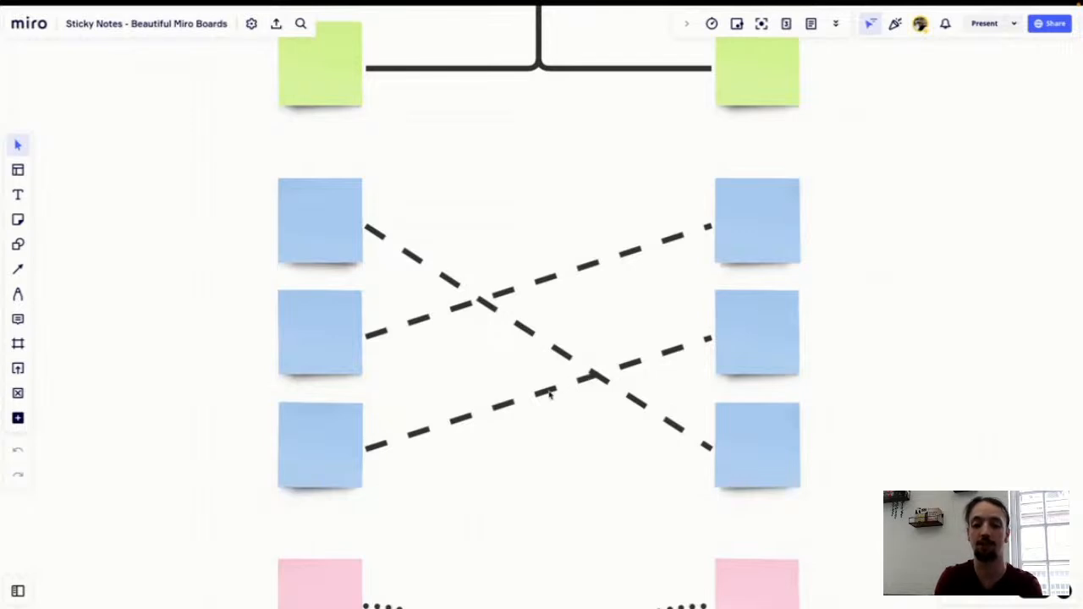
scroll(550, 393, down, 2)
scroll(550, 395, down, 6)
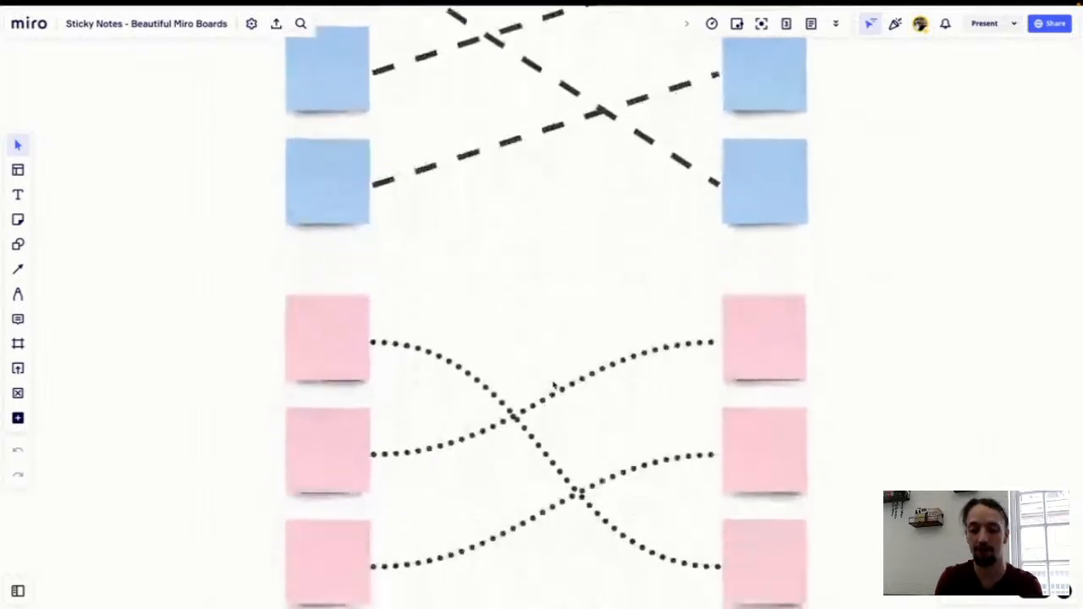
scroll(553, 384, down, 2)
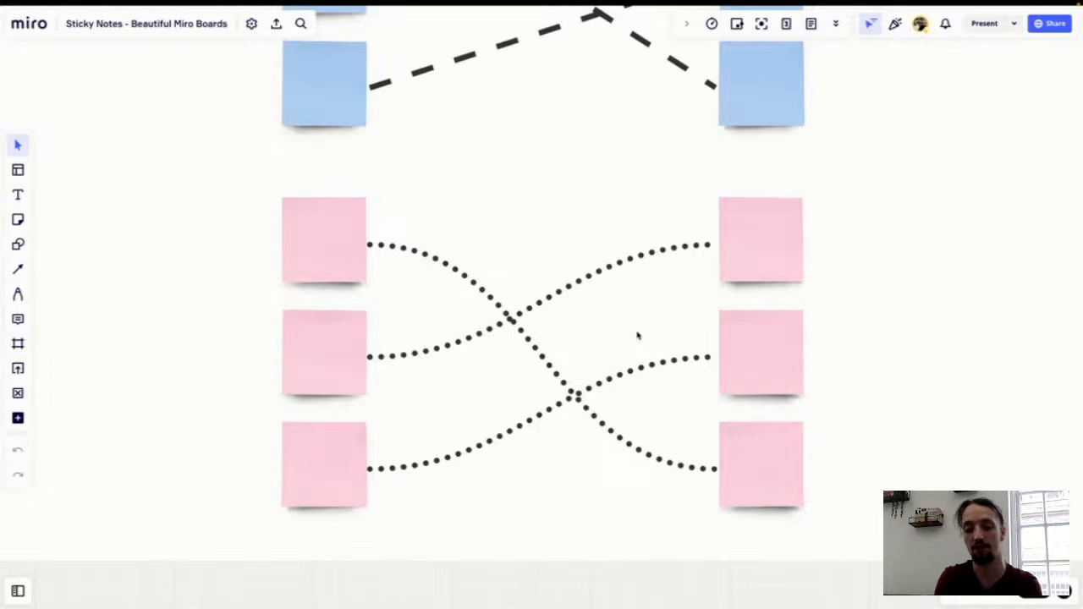
scroll(637, 336, down, 3)
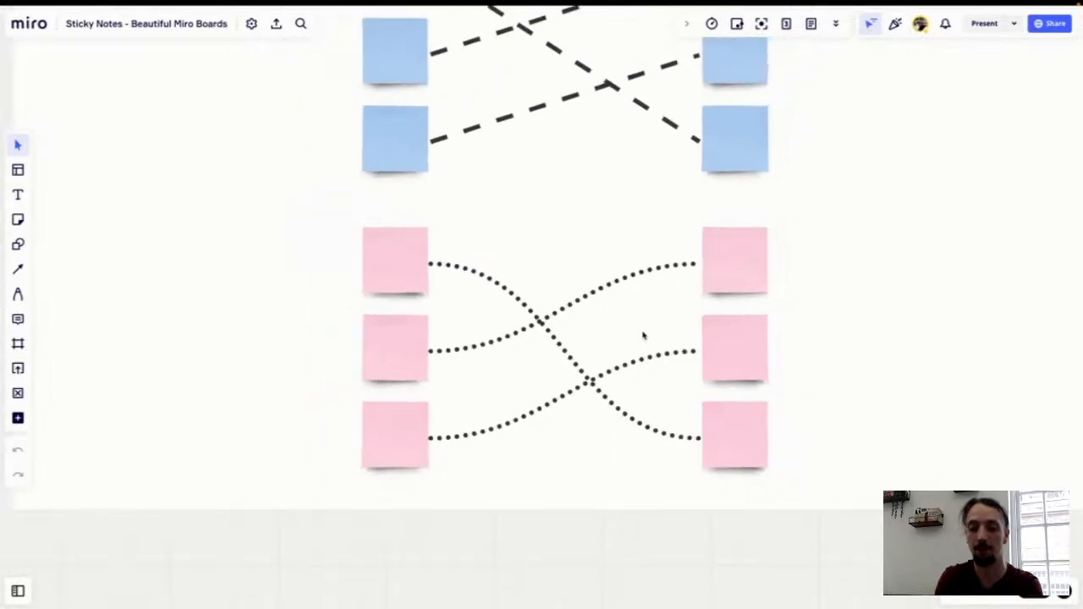
scroll(643, 336, down, 4)
Step: Examine the boxed sticky note groups in the Common Domain frame
scroll(643, 336, right, 3)
scroll(643, 336, up, 2)
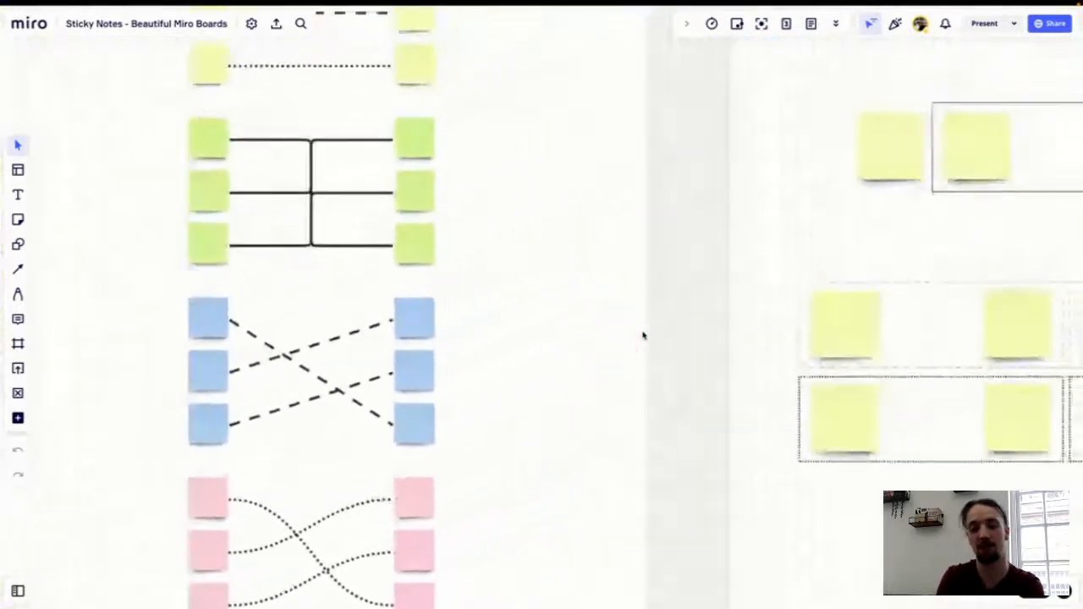
scroll(643, 336, right, 5)
scroll(643, 336, up, 2)
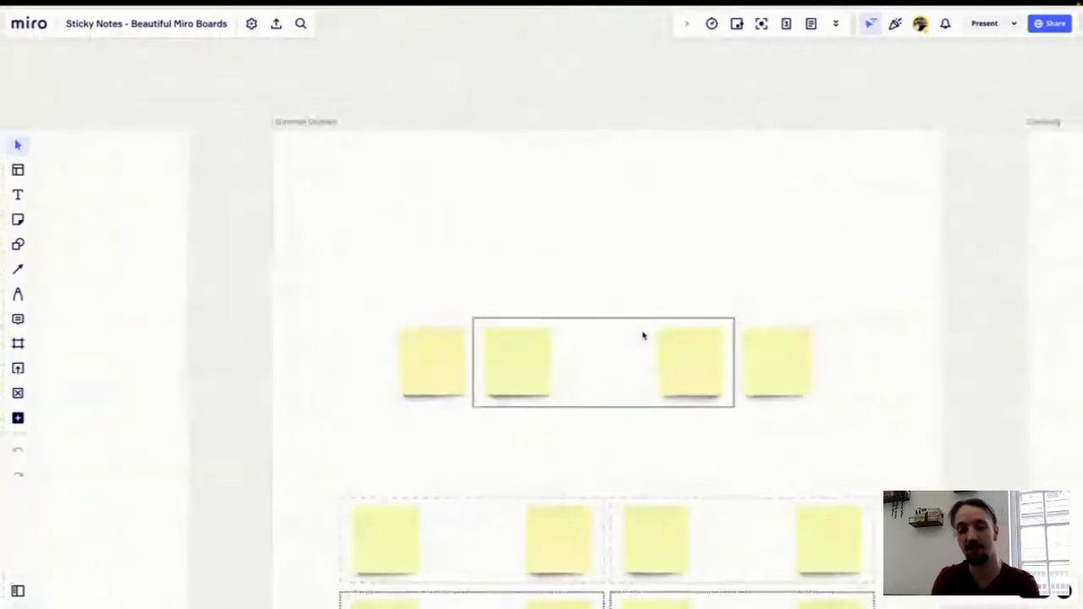
scroll(643, 336, right, 3)
scroll(643, 336, down, 1)
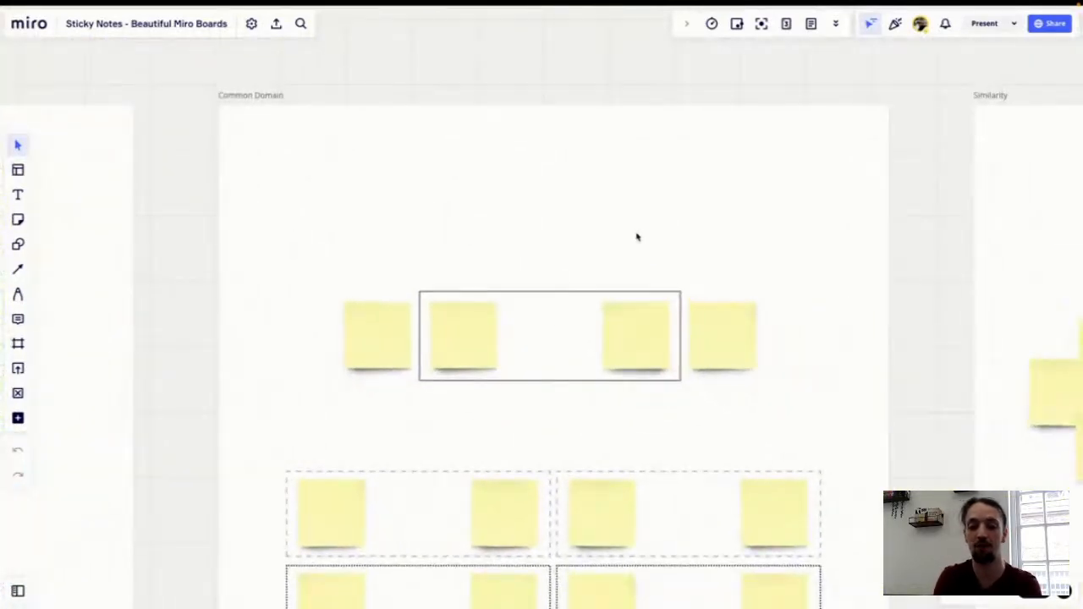
scroll(636, 237, down, 1)
scroll(636, 237, right, 1)
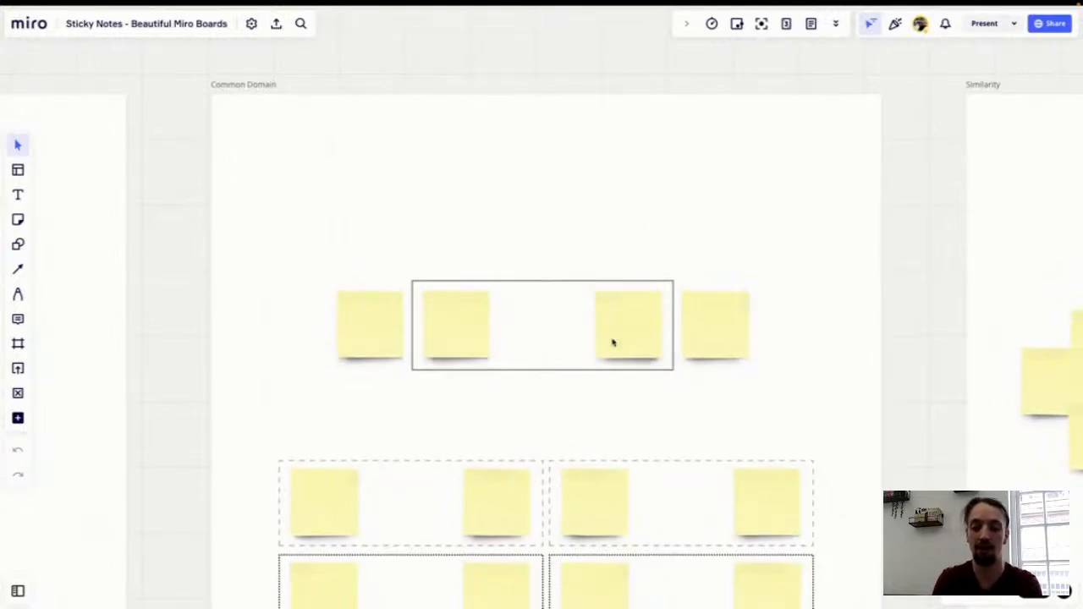
scroll(613, 343, down, 5)
scroll(614, 342, right, 1)
scroll(613, 342, down, 1)
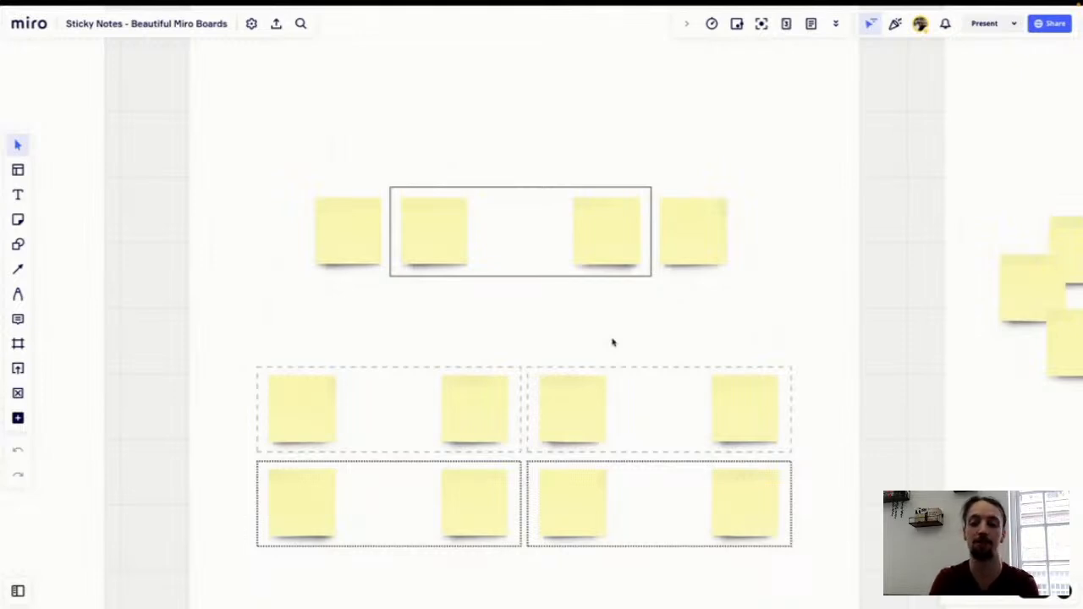
scroll(602, 346, down, 2)
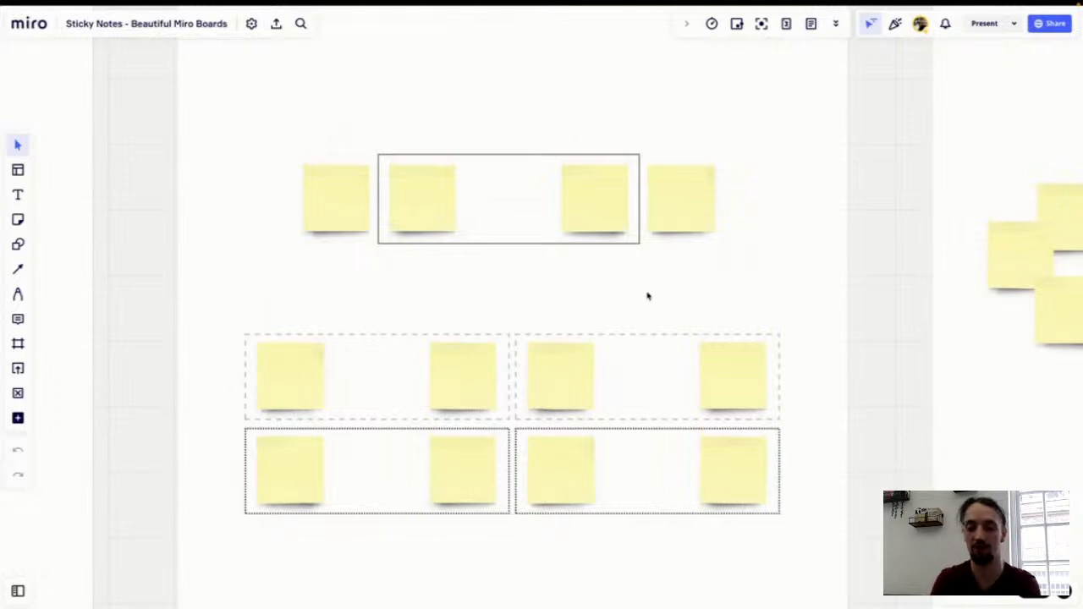
scroll(669, 293, down, 5)
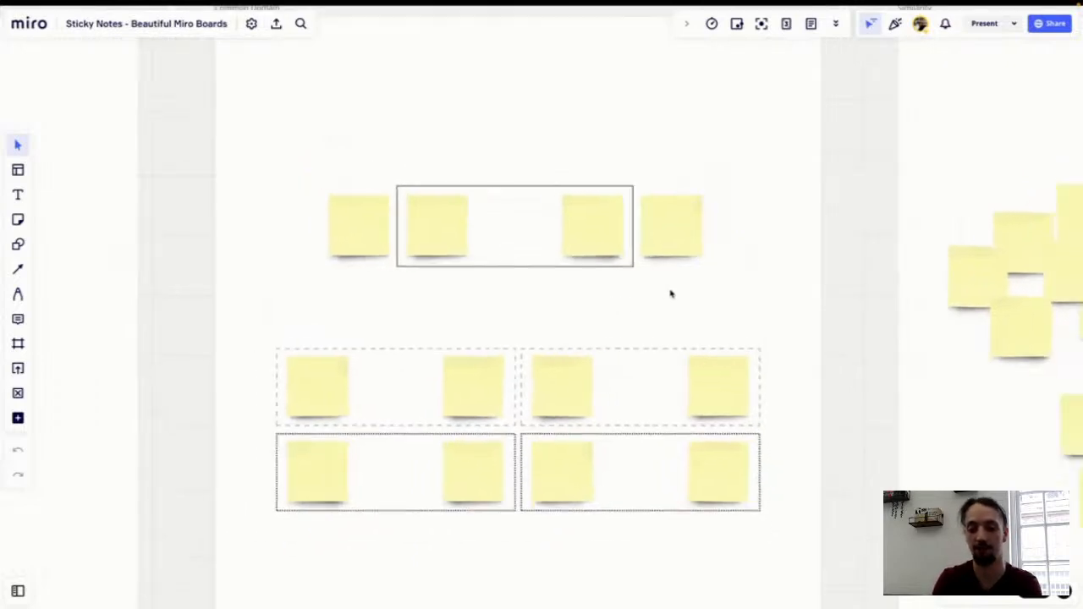
scroll(670, 294, right, 2)
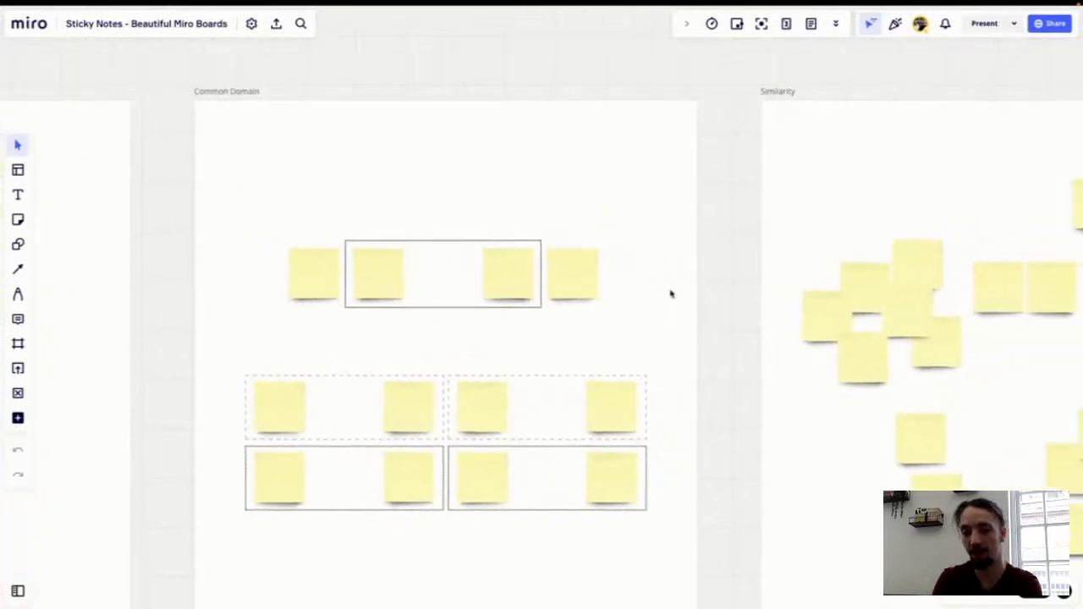
Step: Examine the yellow and blue sticky notes in the Similarity frame
scroll(670, 293, right, 5)
scroll(670, 293, right, 5)
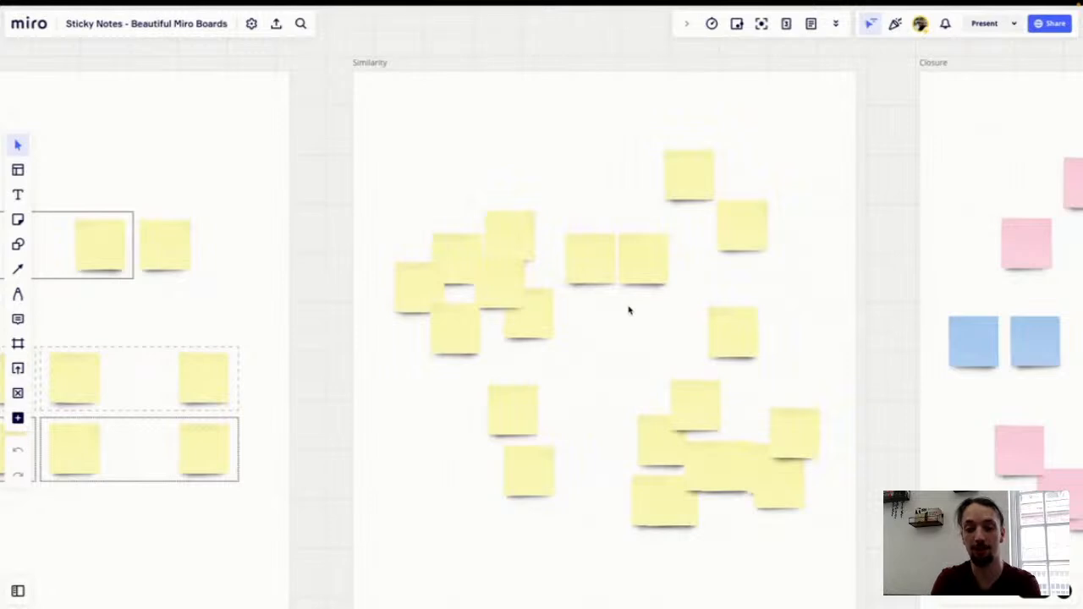
scroll(629, 311, right, 1)
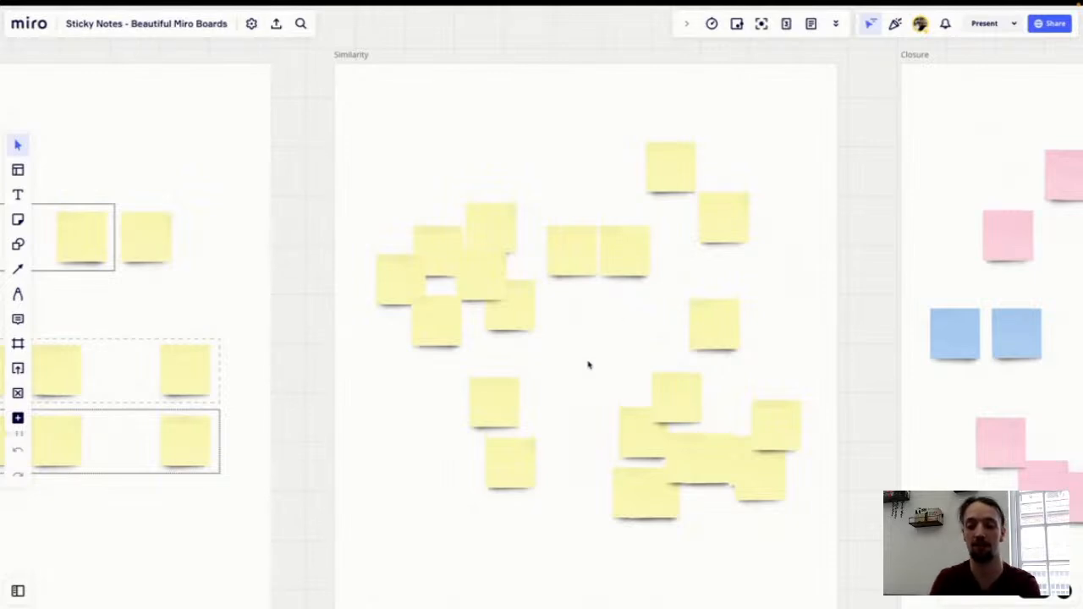
scroll(582, 372, down, 1)
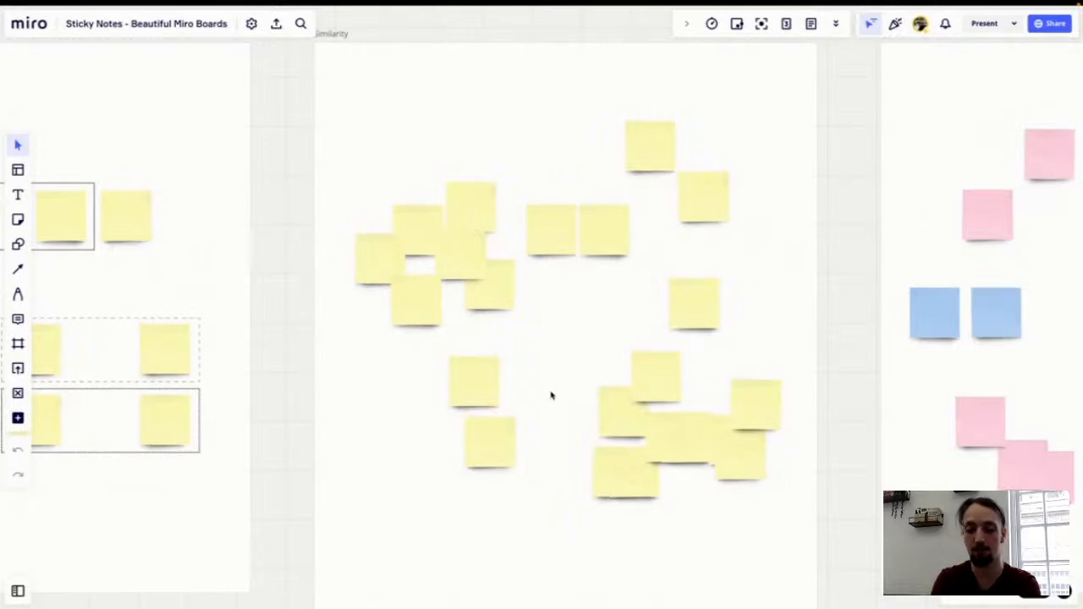
scroll(551, 395, down, 10)
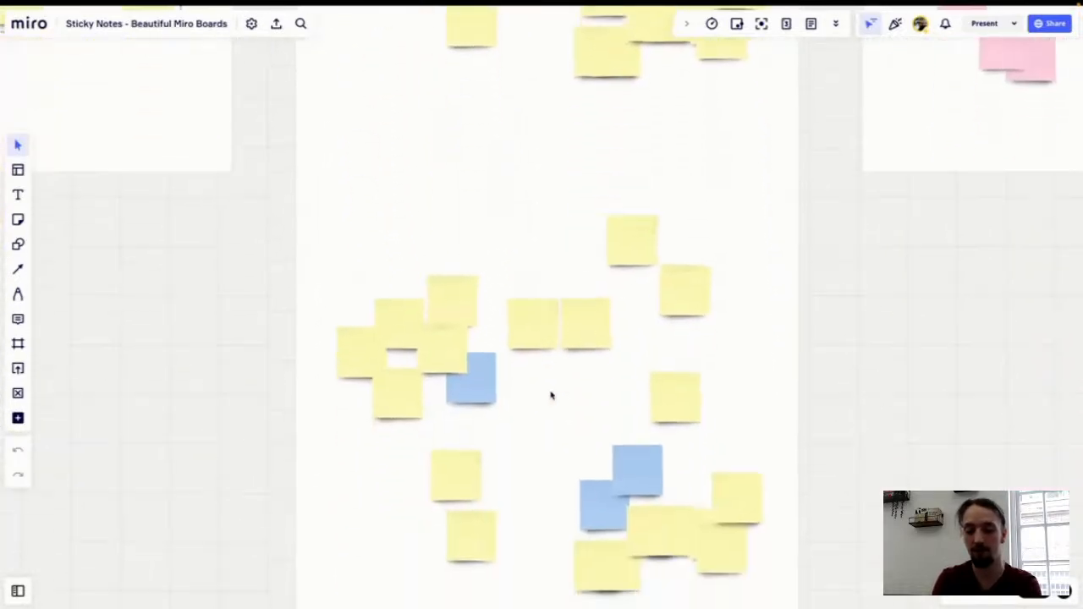
scroll(551, 395, down, 3)
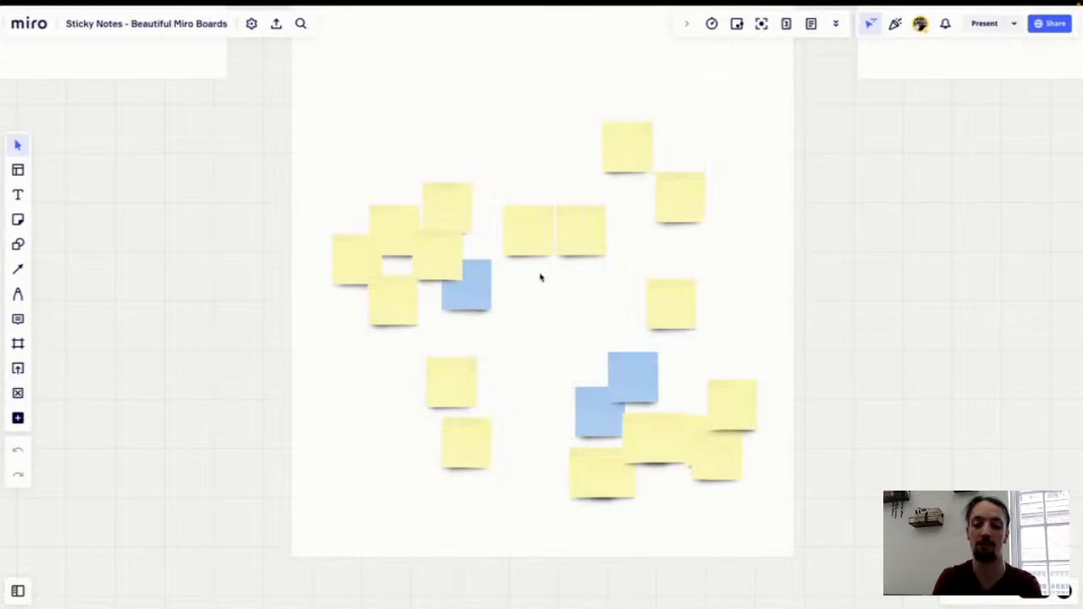
Step: Examine the pink and blue sticky notes arranged in a broken circle in the Closure frame
scroll(709, 204, up, 5)
scroll(709, 204, right, 3)
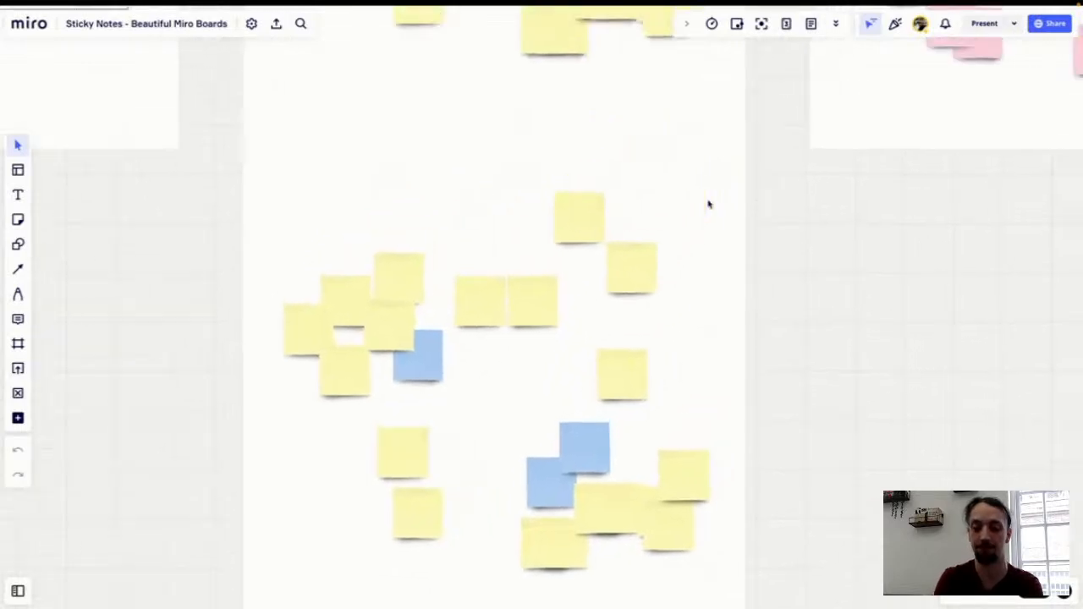
scroll(709, 204, up, 5)
scroll(710, 204, right, 5)
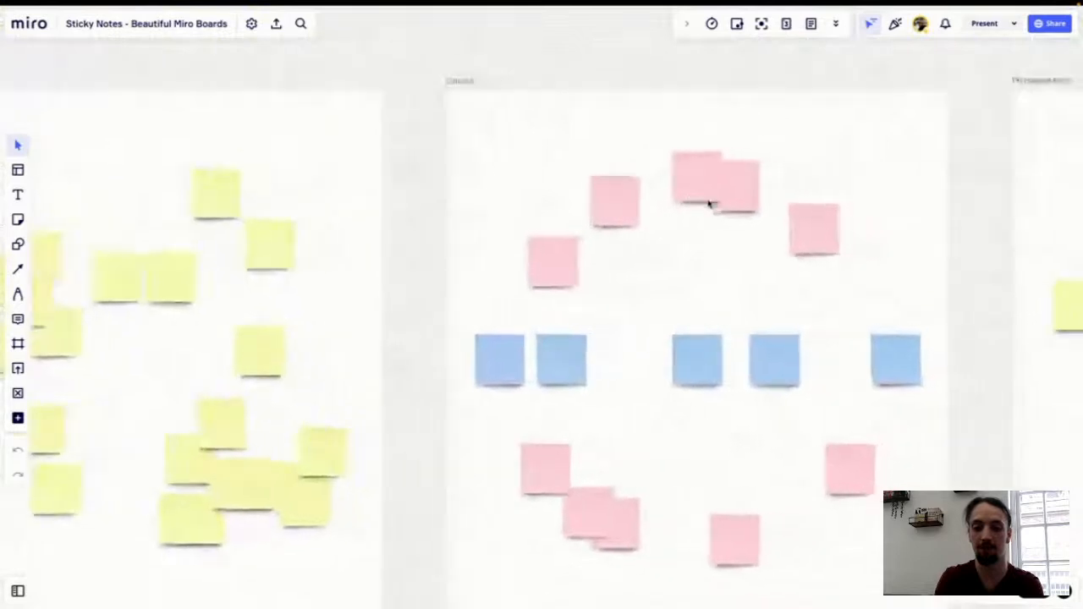
scroll(709, 204, right, 3)
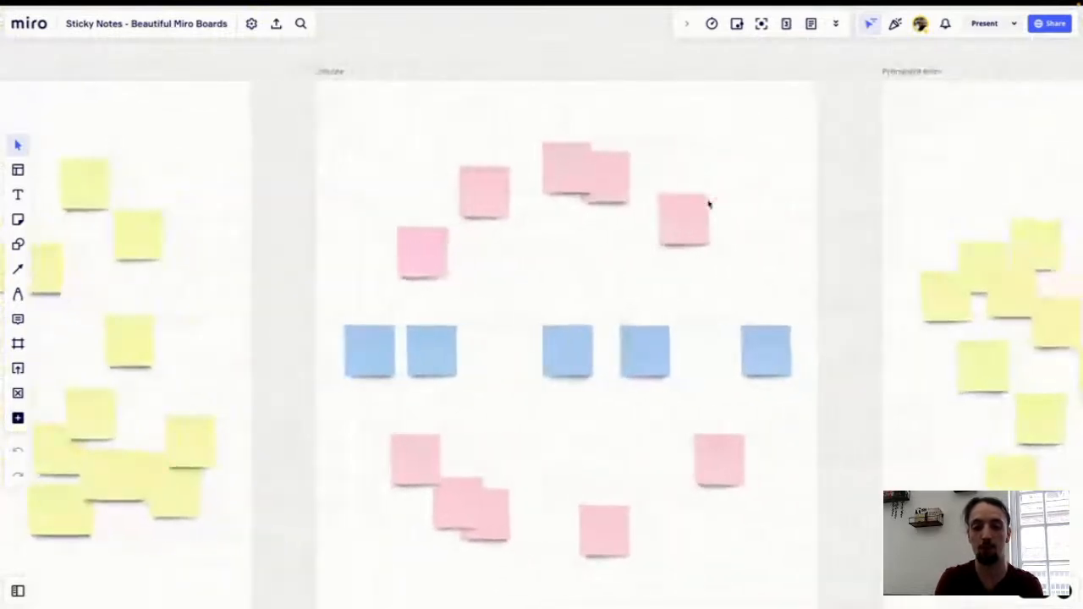
scroll(709, 204, down, 2)
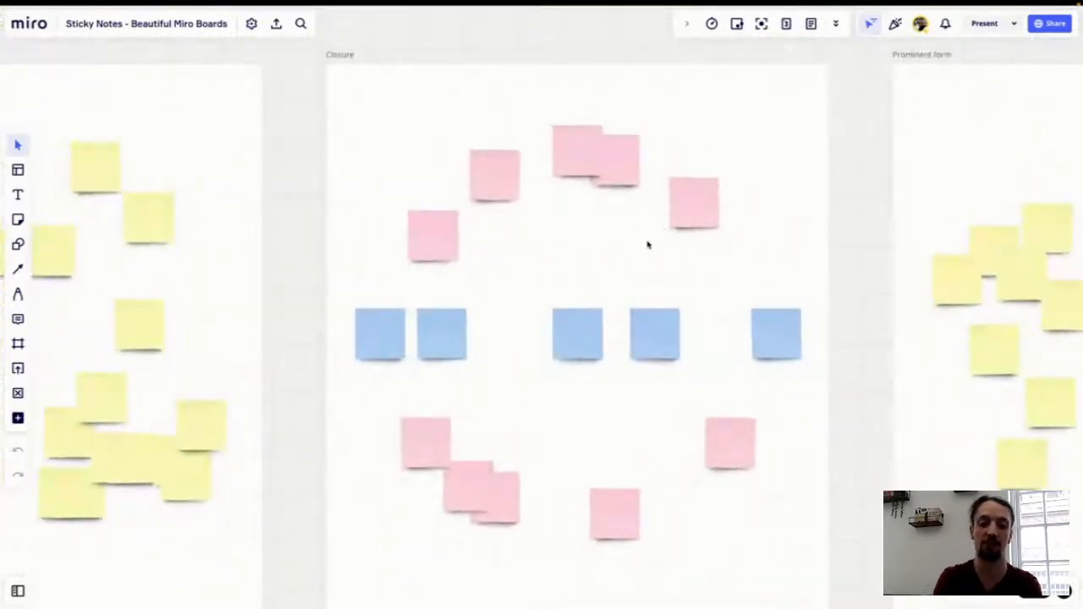
scroll(647, 246, down, 2)
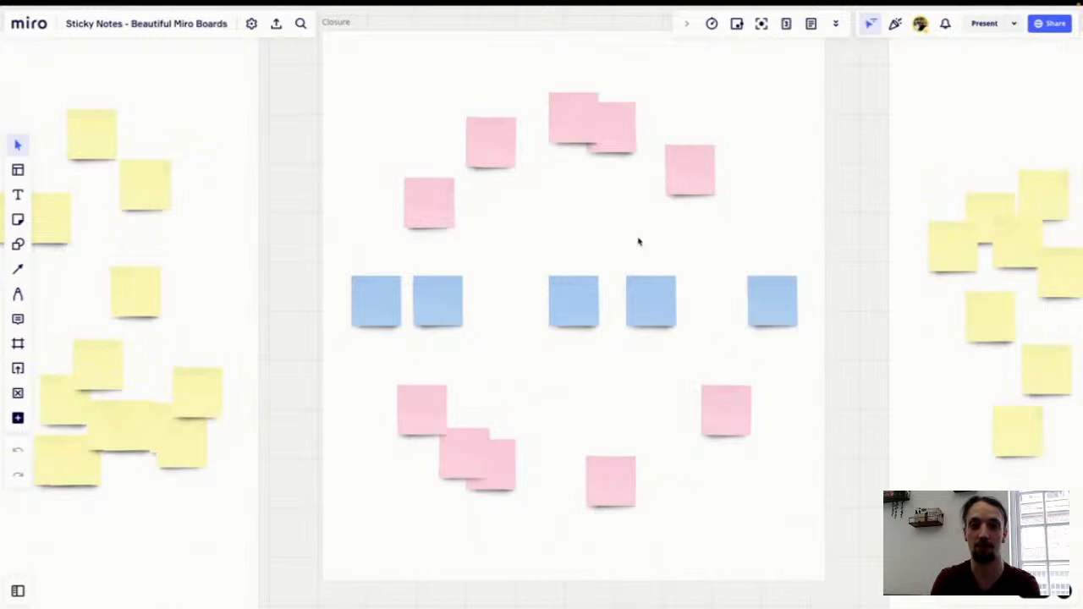
Step: Examine the scattered yellow sticky notes and the purple ones among them in the Prominent form frame
scroll(649, 222, right, 4)
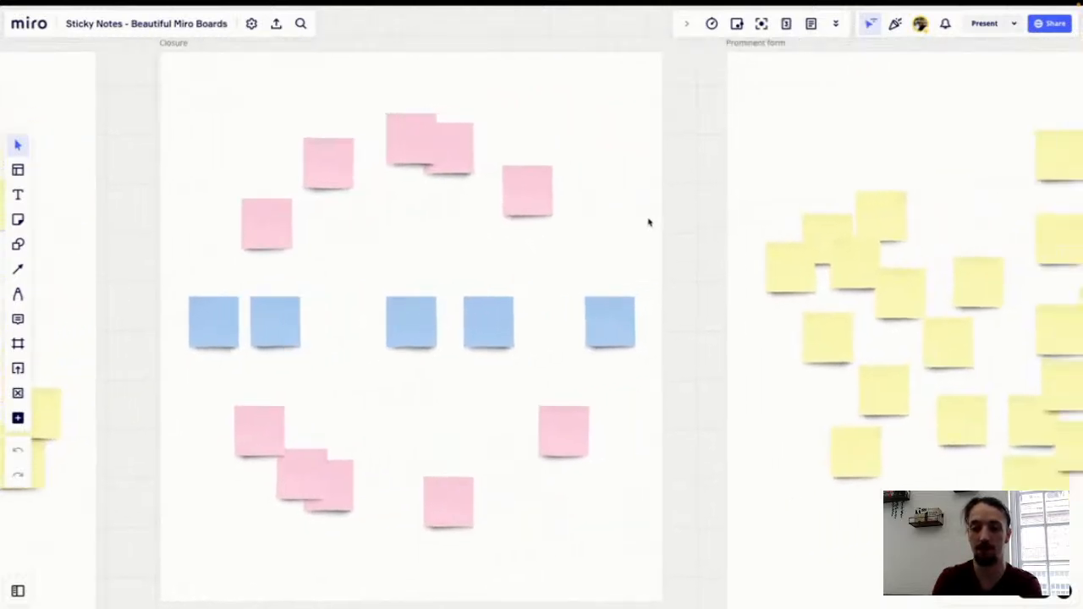
scroll(649, 223, right, 5)
scroll(649, 223, right, 2)
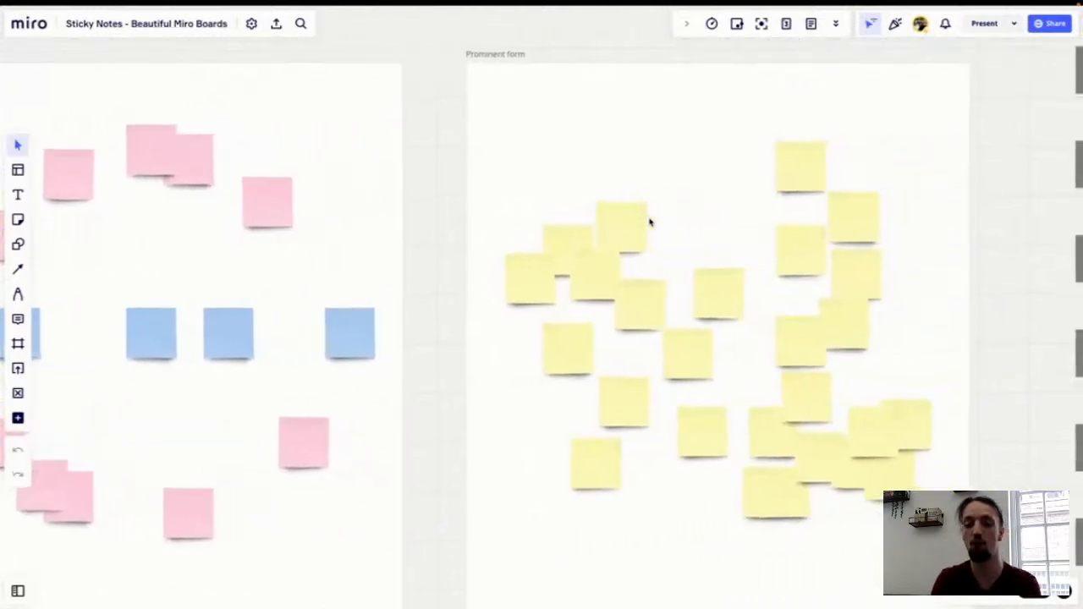
scroll(649, 222, right, 3)
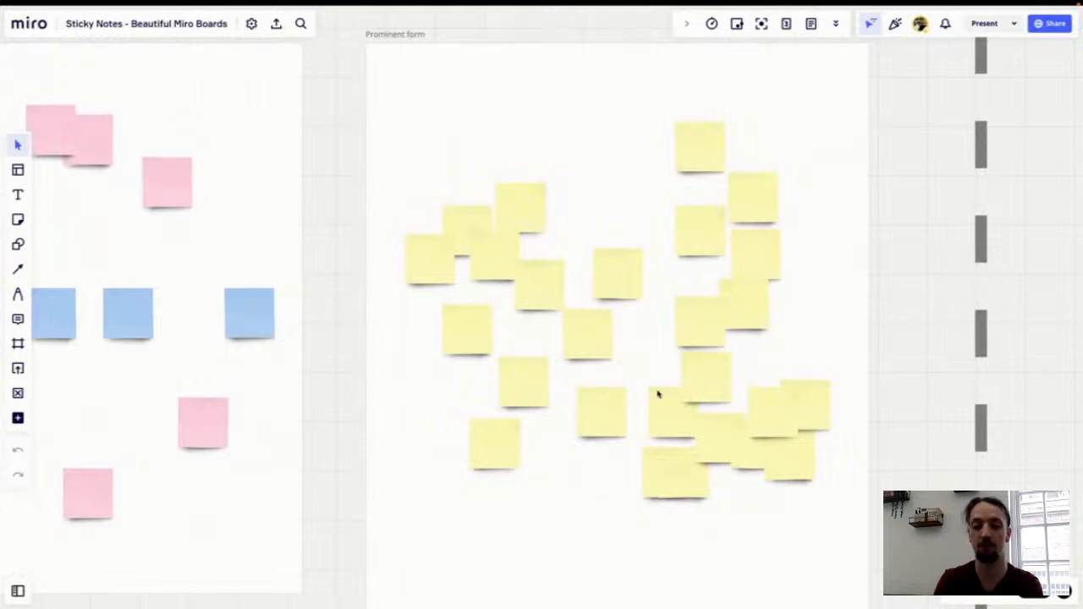
scroll(639, 419, down, 2)
scroll(638, 419, down, 10)
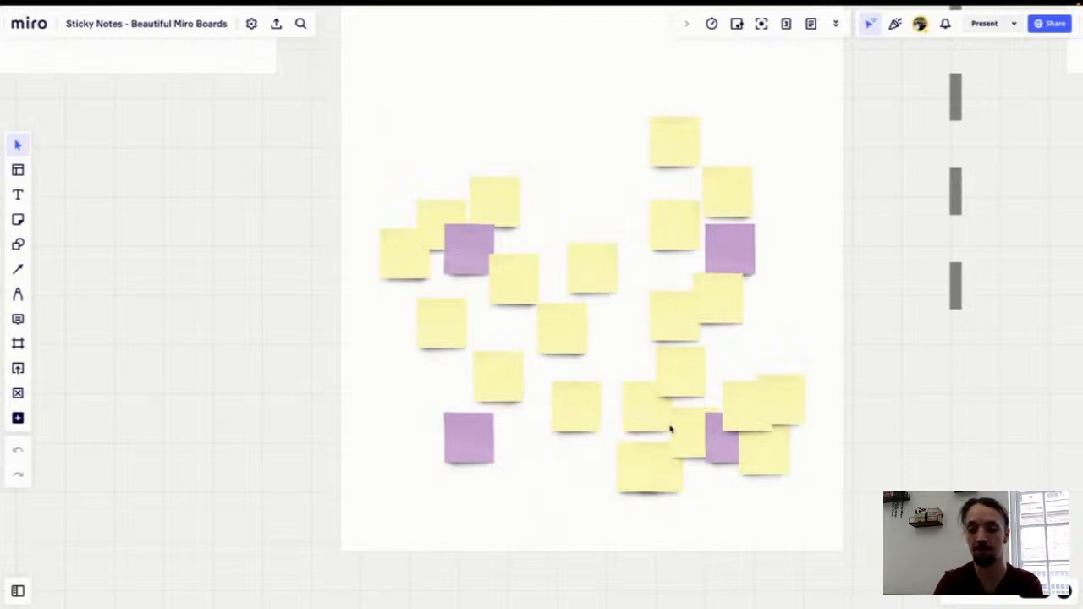
scroll(670, 429, up, 1)
scroll(670, 429, left, 1)
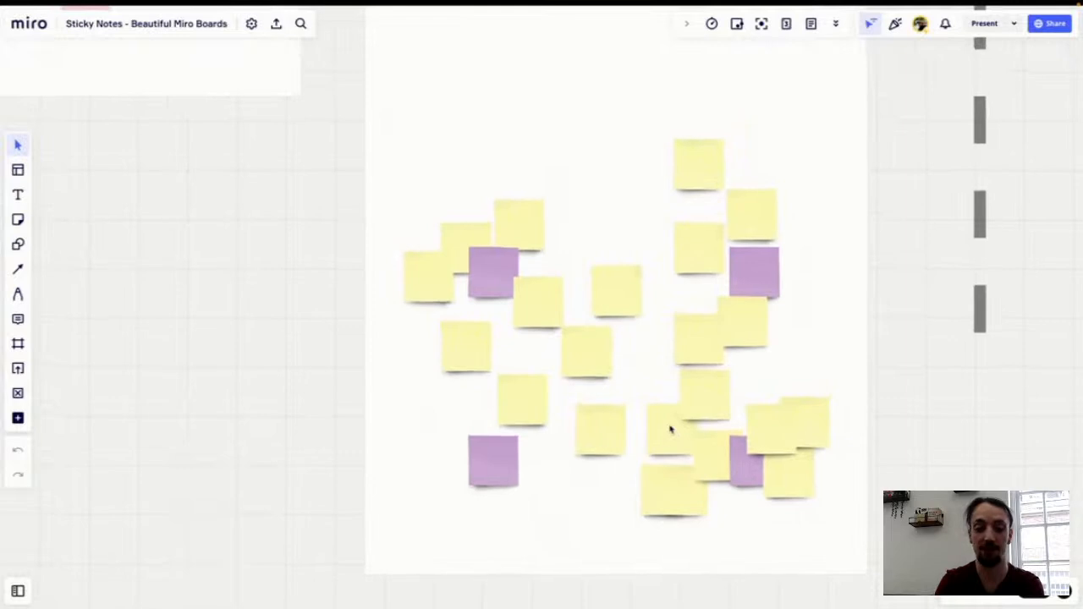
scroll(680, 432, left, 2)
scroll(680, 431, up, 1)
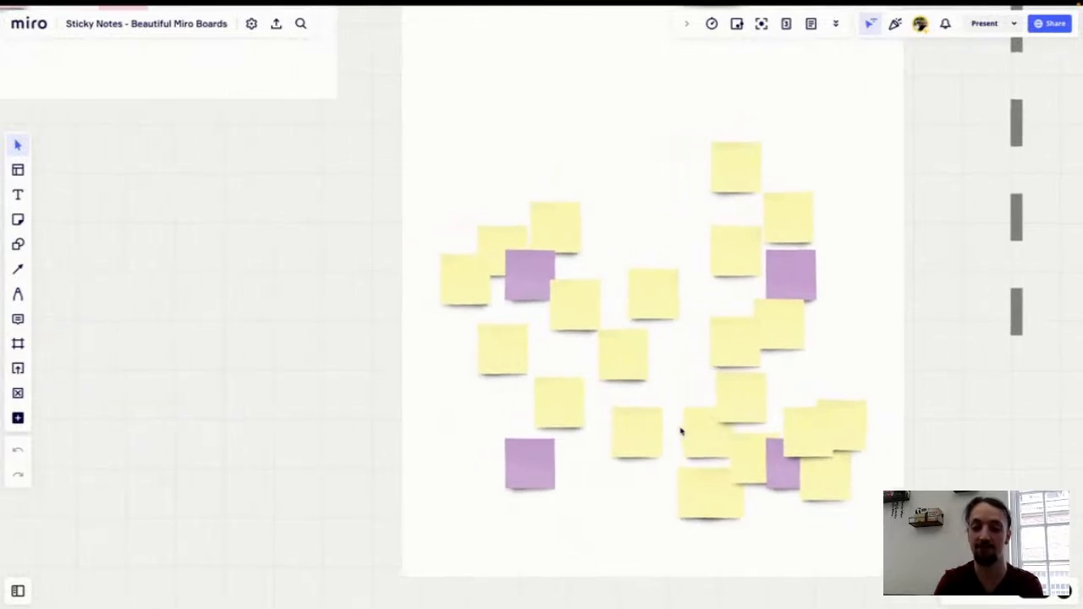
scroll(680, 432, down, 5)
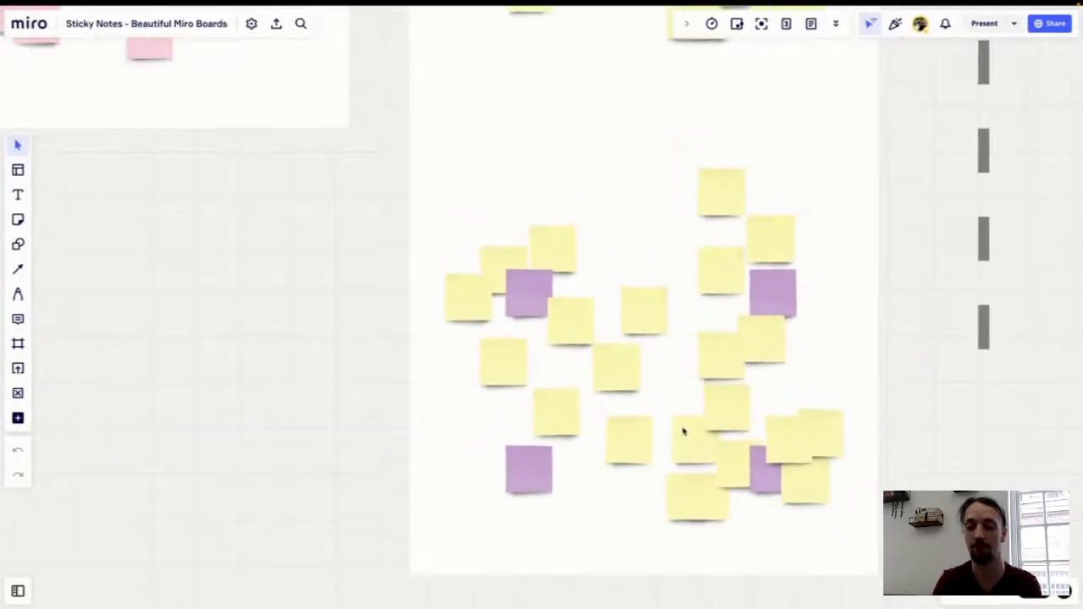
Step: Survey the whole row of Perception frames and move on to the Aesthetics section
scroll(684, 432, down, 5)
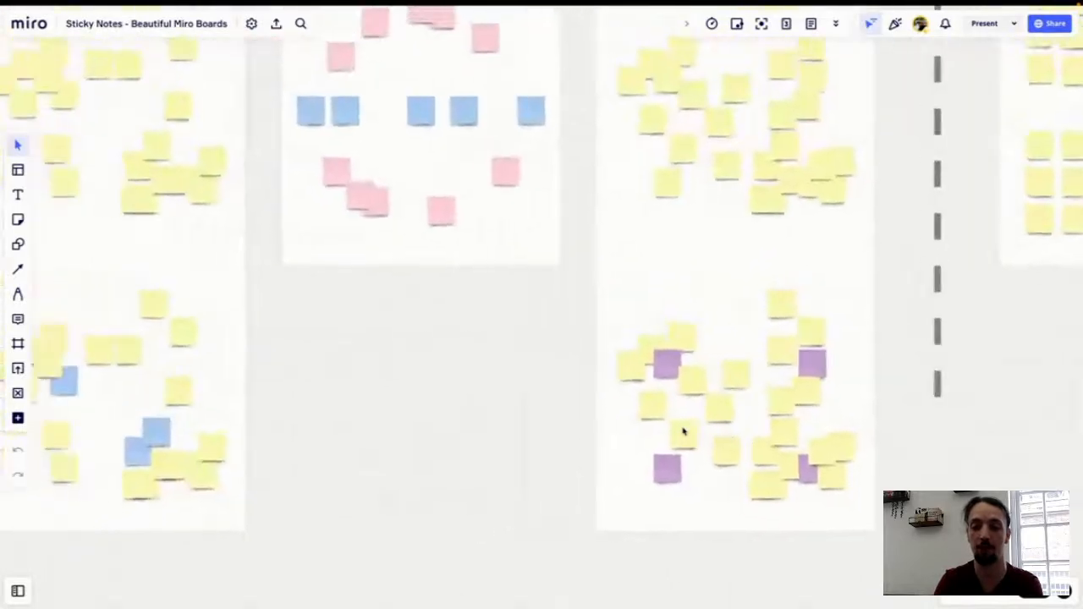
scroll(685, 431, down, 5)
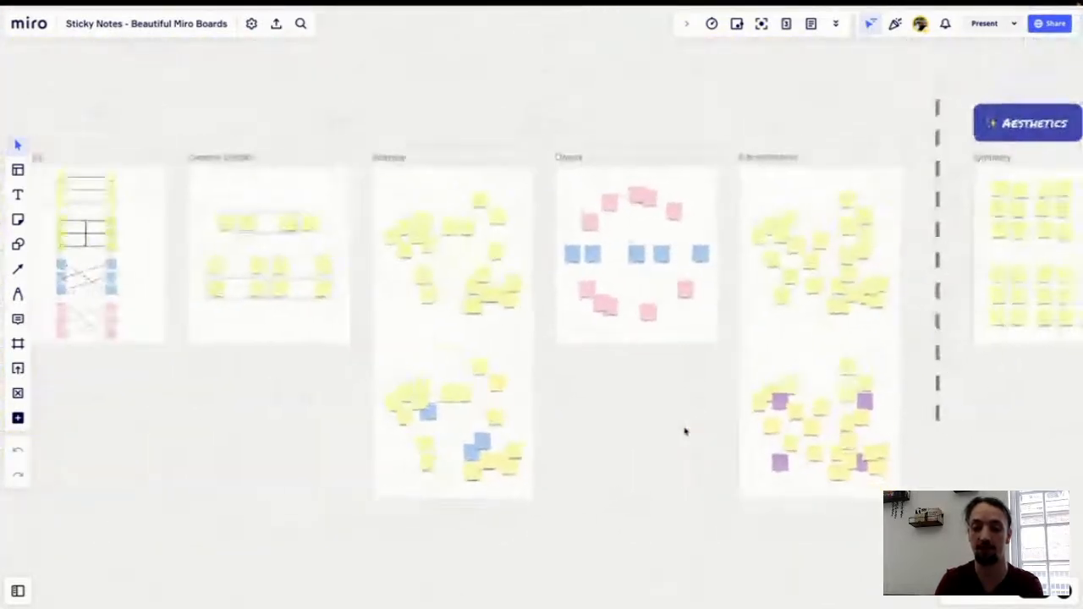
scroll(686, 432, left, 2)
scroll(685, 431, left, 4)
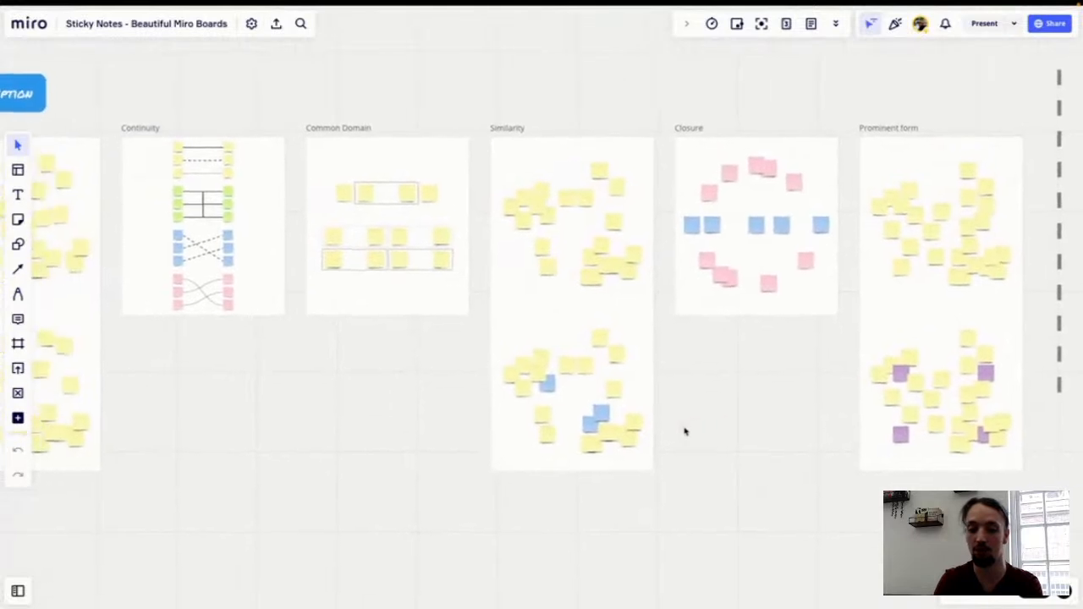
scroll(696, 432, left, 2)
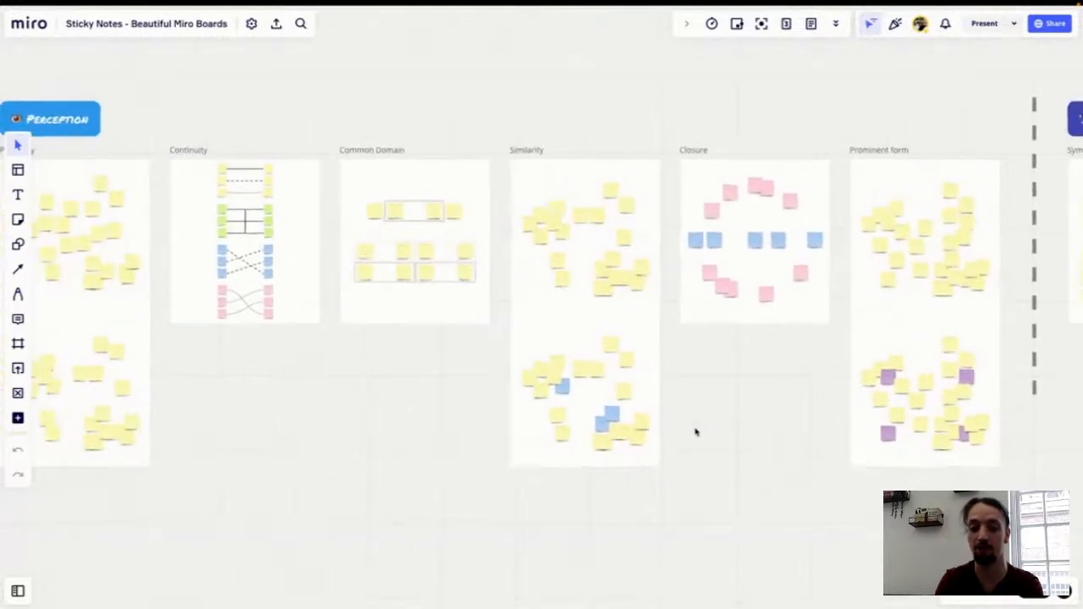
scroll(695, 431, left, 3)
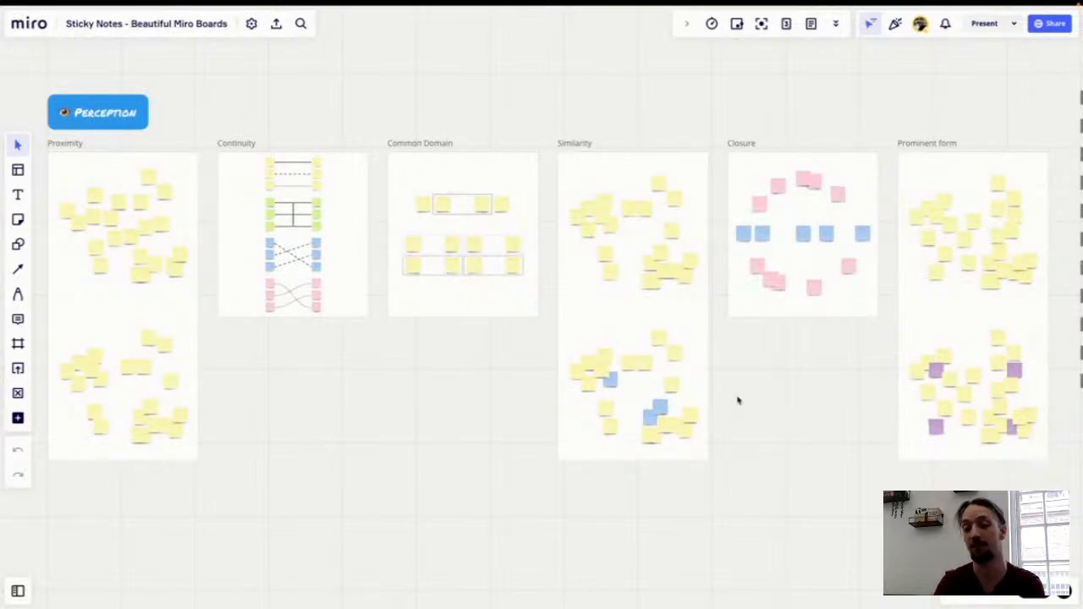
scroll(832, 302, right, 10)
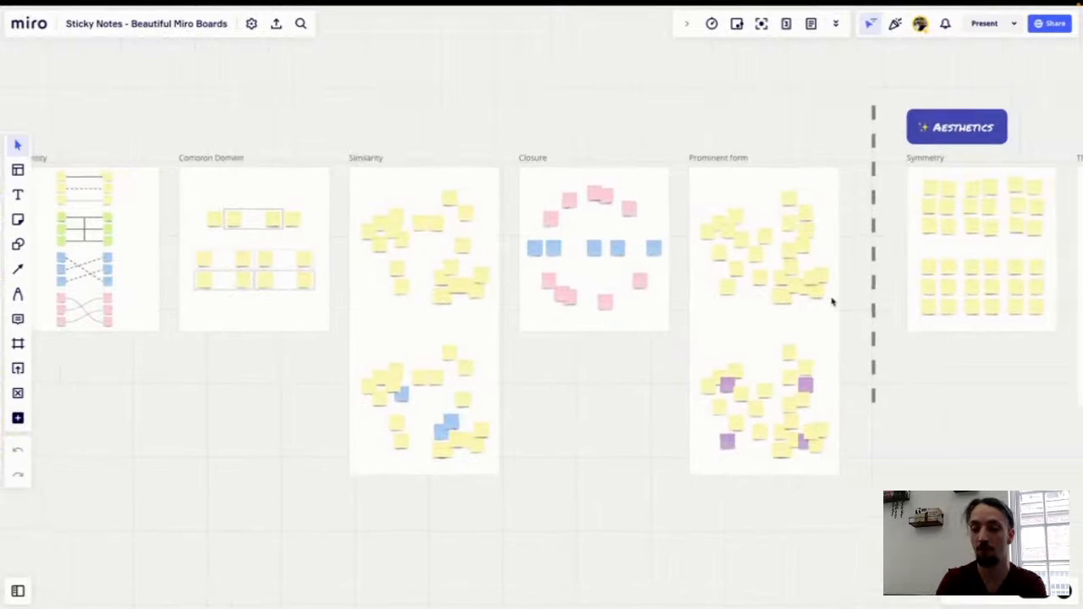
scroll(831, 301, right, 15)
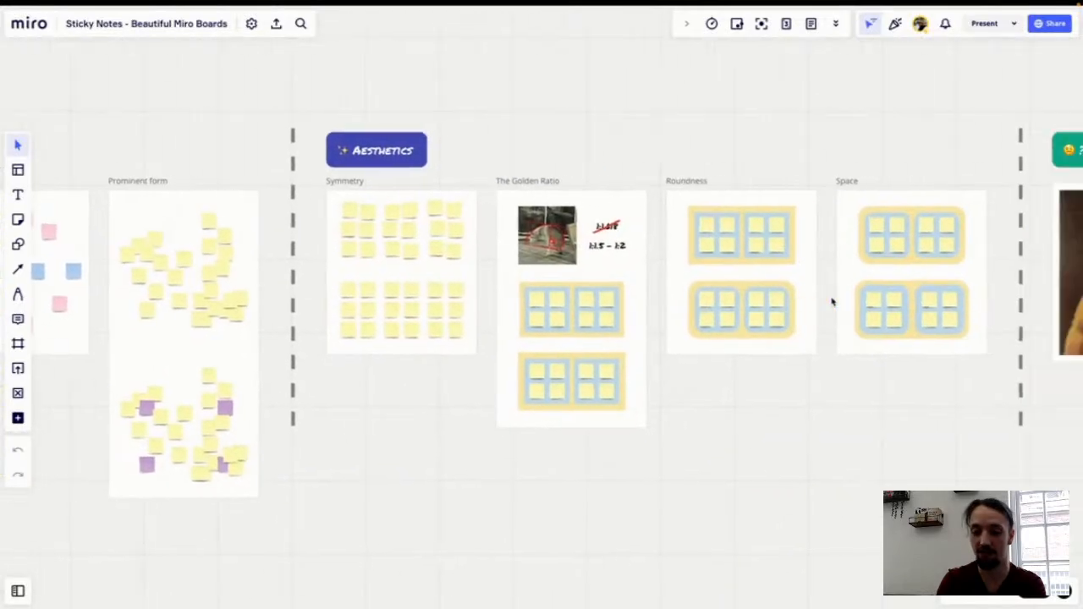
Step: Examine the grids of yellow sticky notes in the Symmetry frame
scroll(851, 252, up, 5)
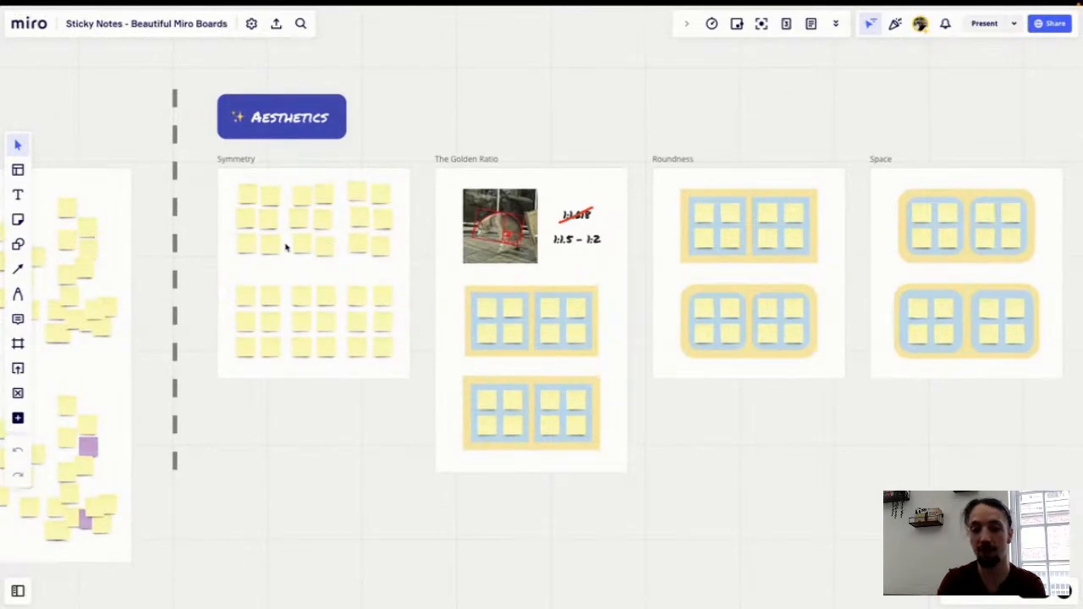
scroll(356, 258, up, 5)
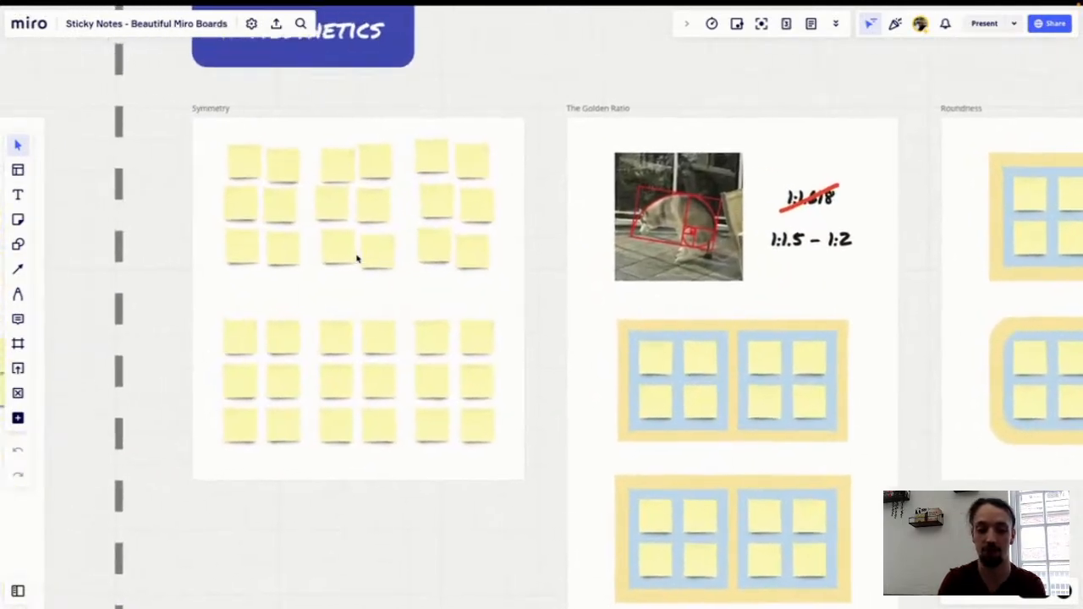
scroll(356, 258, up, 5)
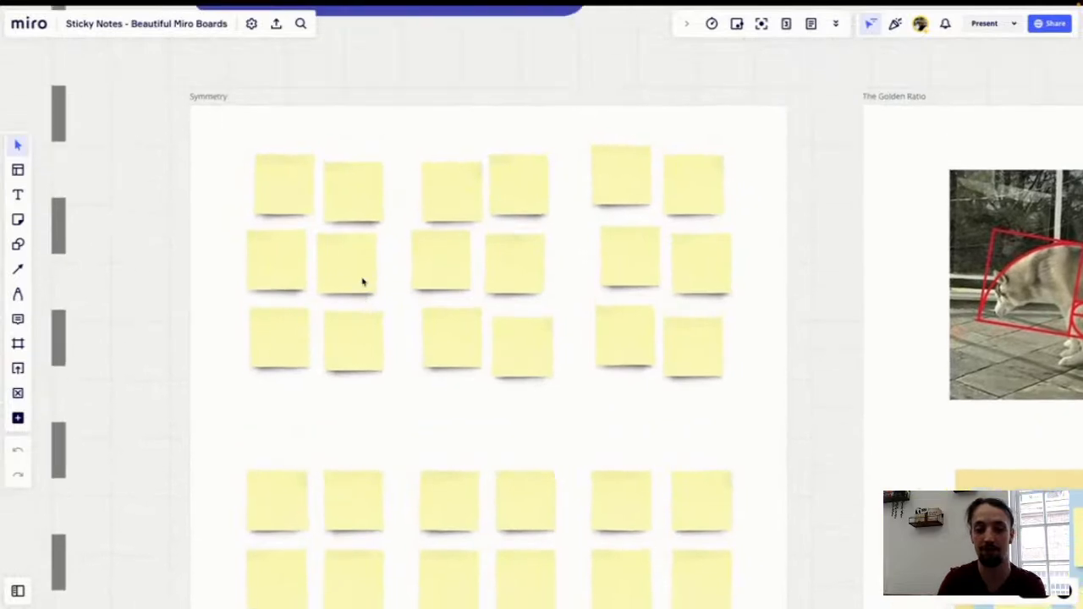
scroll(362, 282, down, 3)
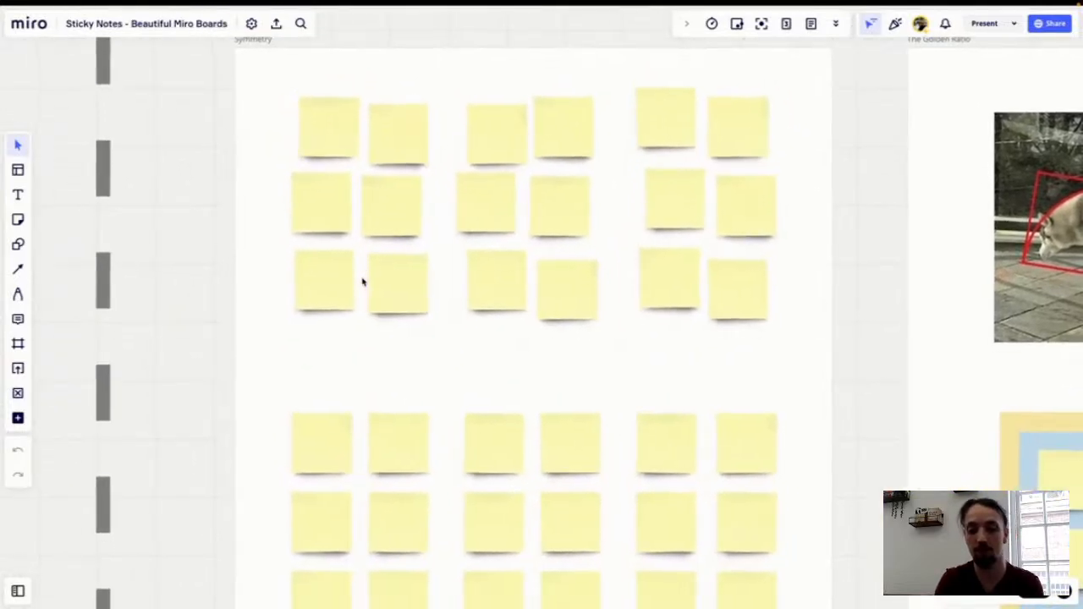
scroll(363, 281, down, 2)
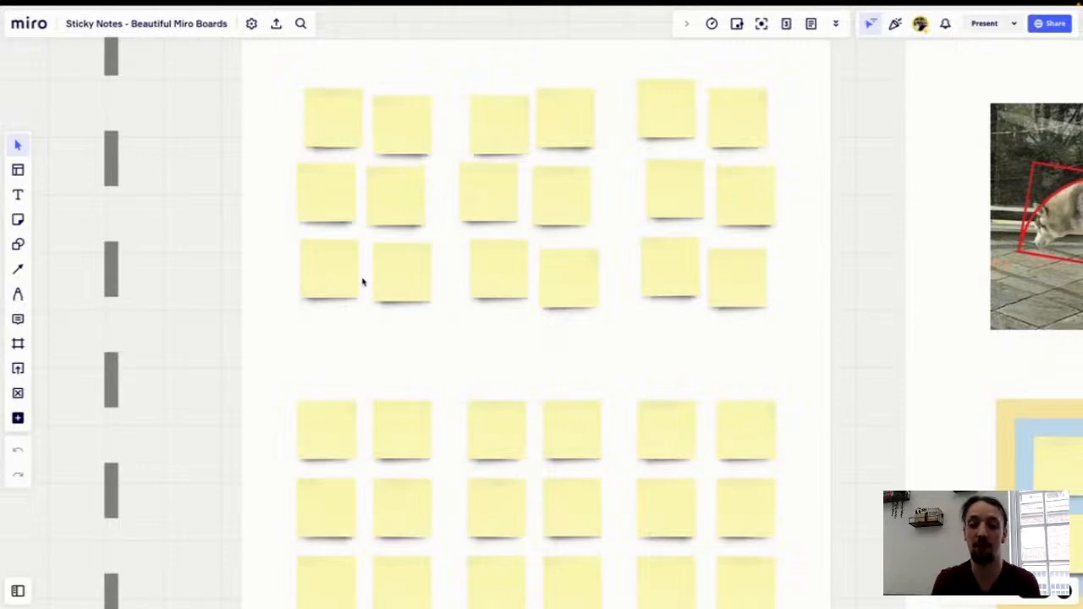
scroll(362, 282, down, 2)
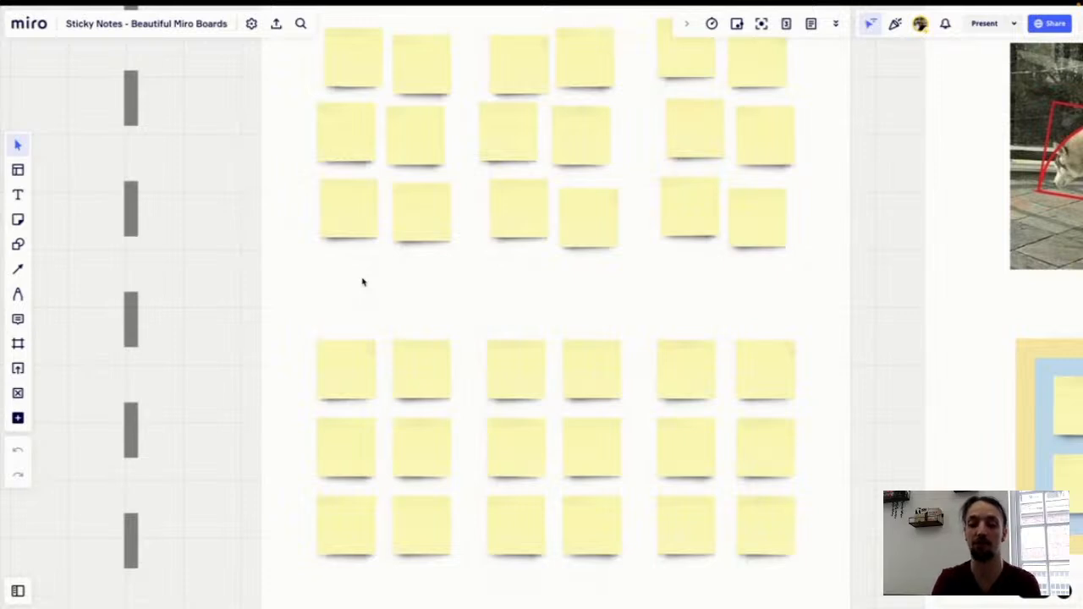
scroll(362, 282, up, 1)
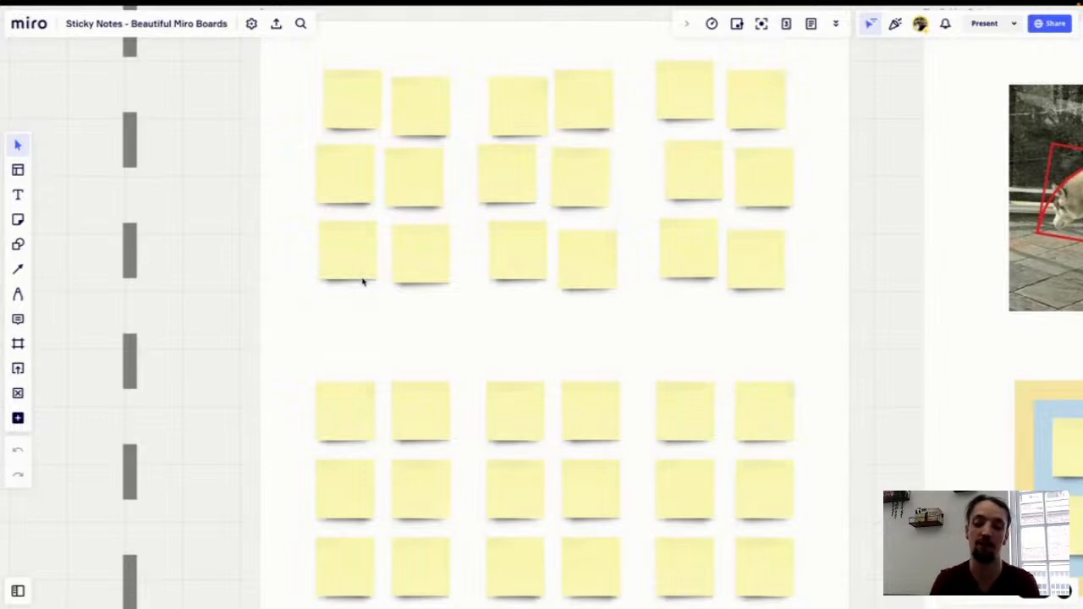
scroll(495, 354, down, 1)
scroll(496, 355, up, 1)
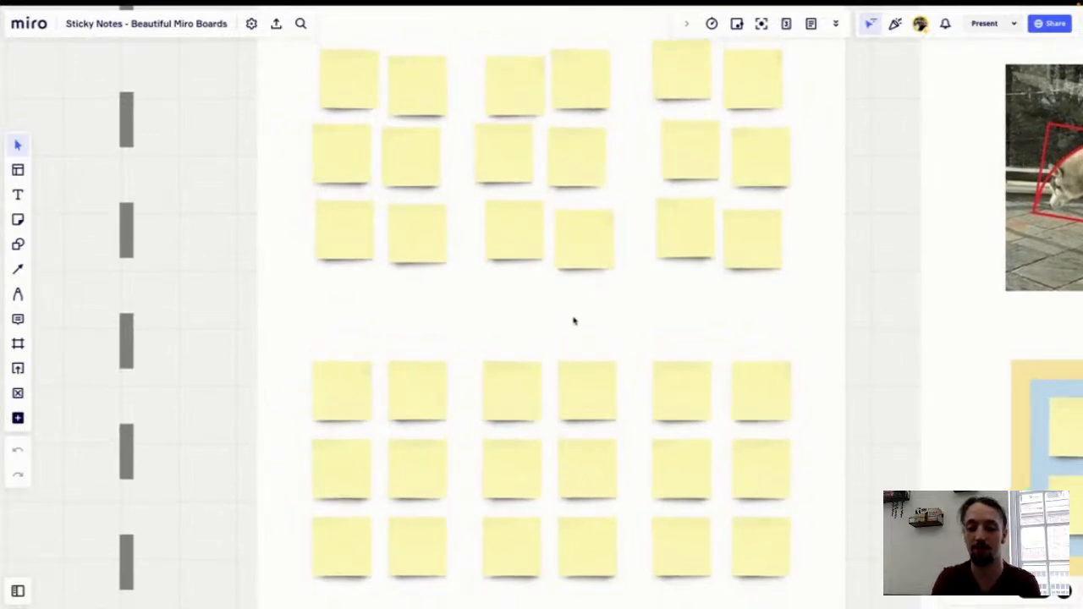
scroll(573, 320, down, 1)
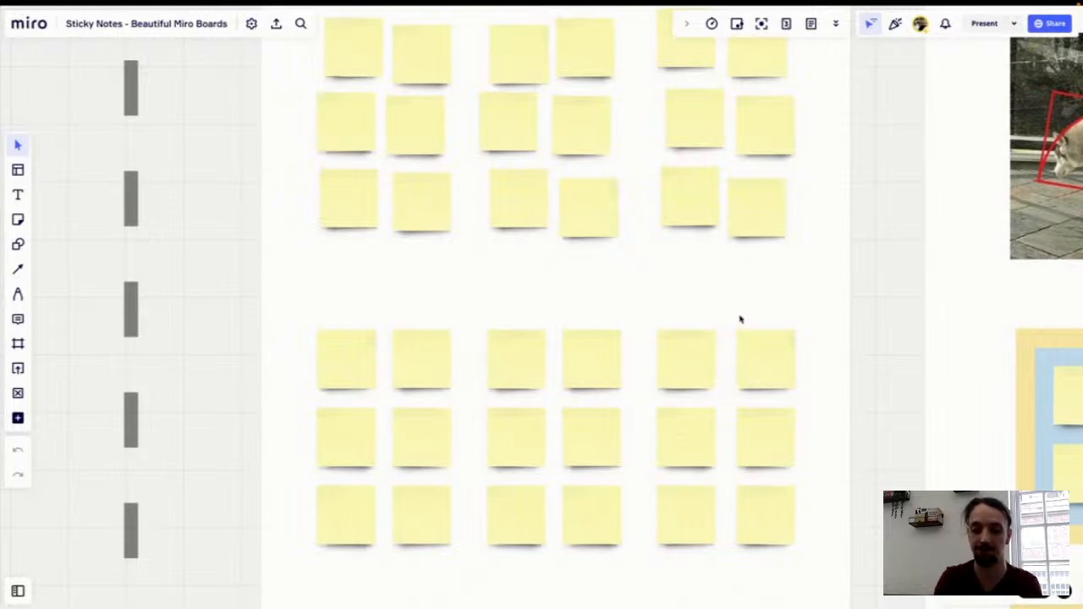
Step: Examine the image, ratios and framed sticky note grids in The Golden Ratio frame
scroll(771, 288, right, 3)
scroll(771, 288, up, 3)
scroll(773, 289, right, 10)
scroll(773, 289, up, 1)
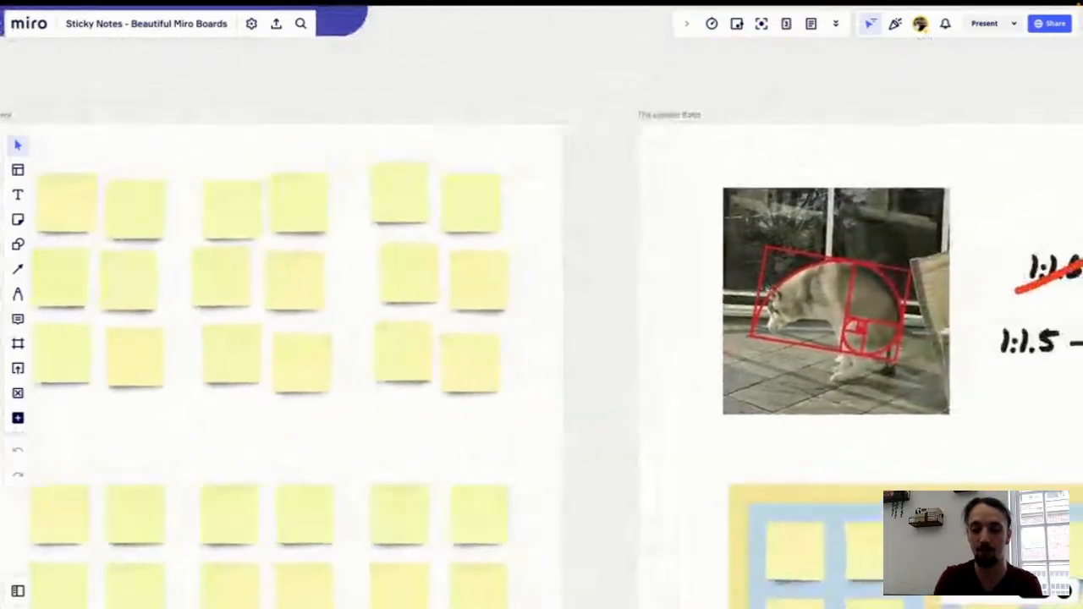
scroll(773, 288, down, 1)
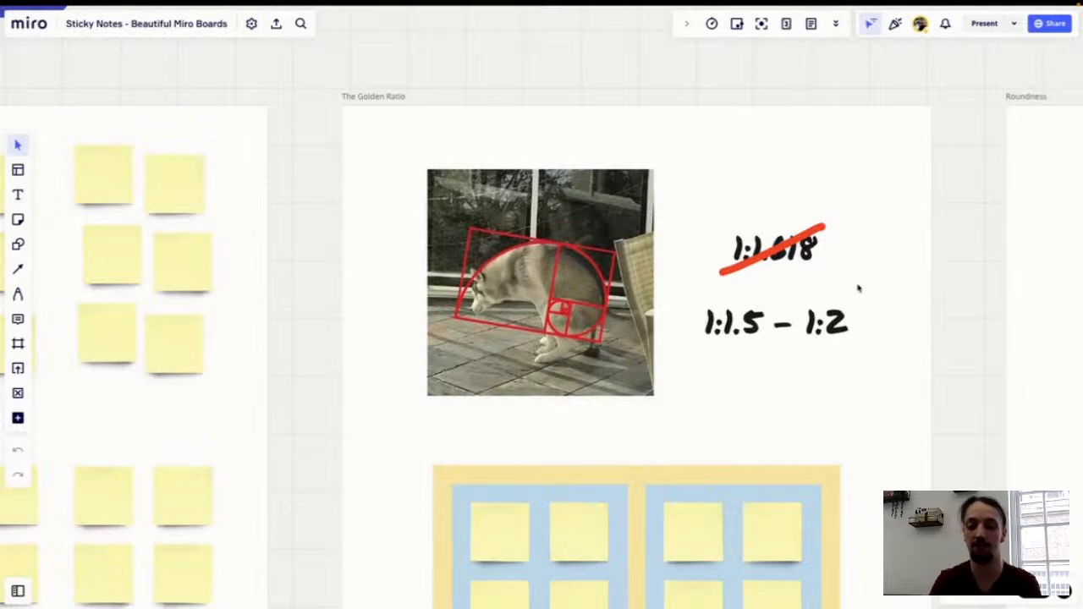
scroll(798, 370, down, 2)
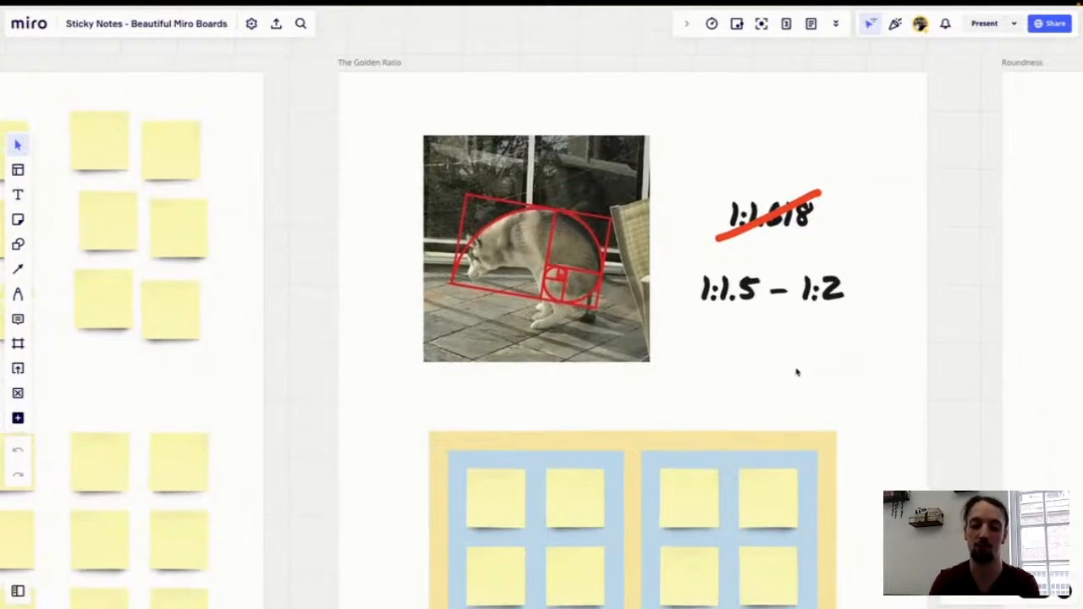
scroll(797, 372, down, 3)
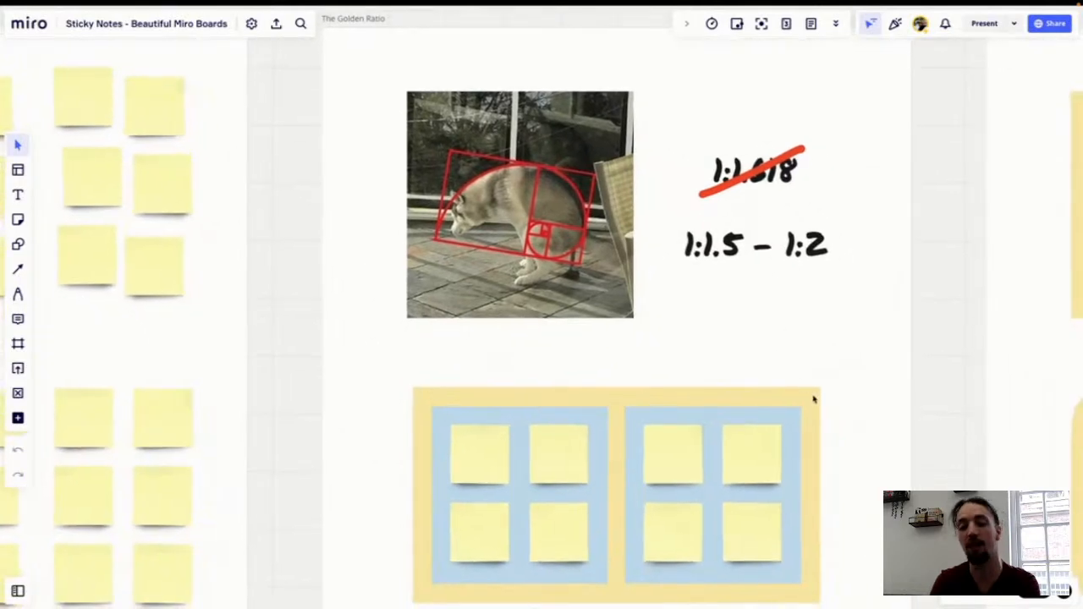
scroll(813, 399, down, 5)
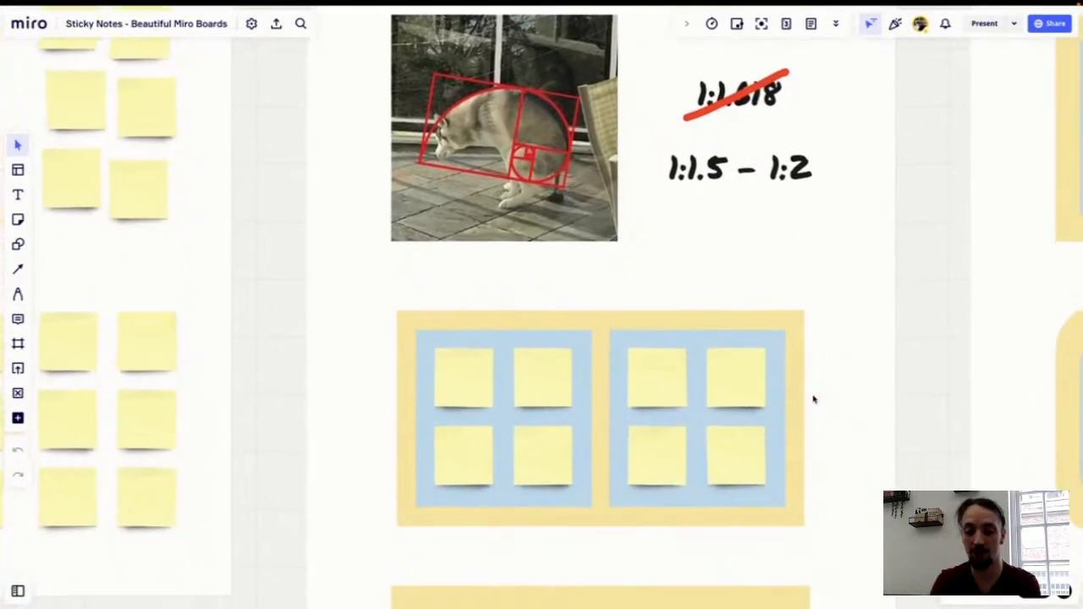
scroll(813, 399, down, 8)
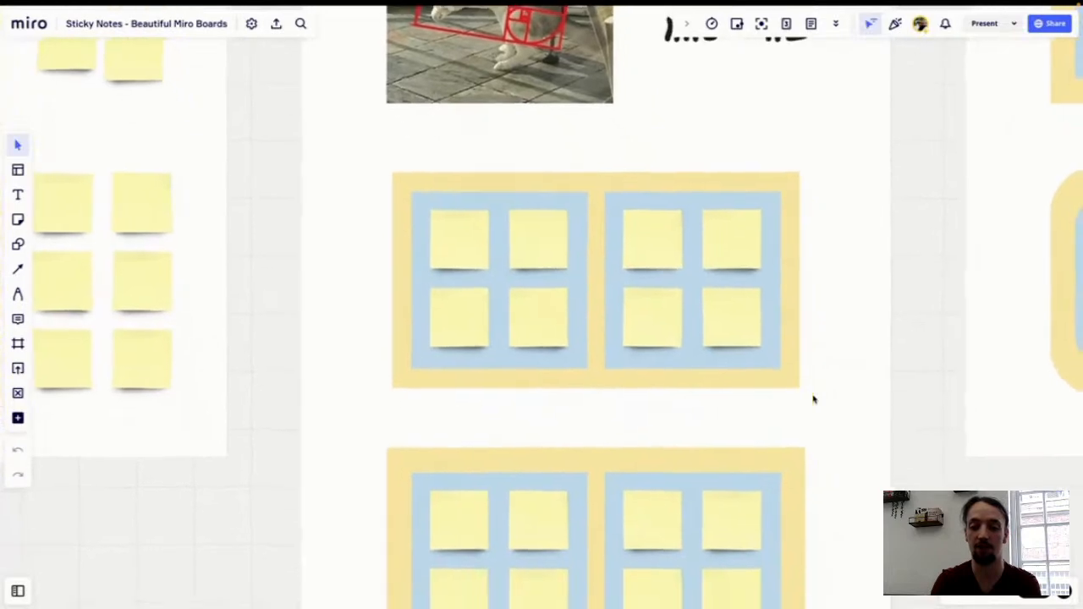
scroll(814, 399, down, 6)
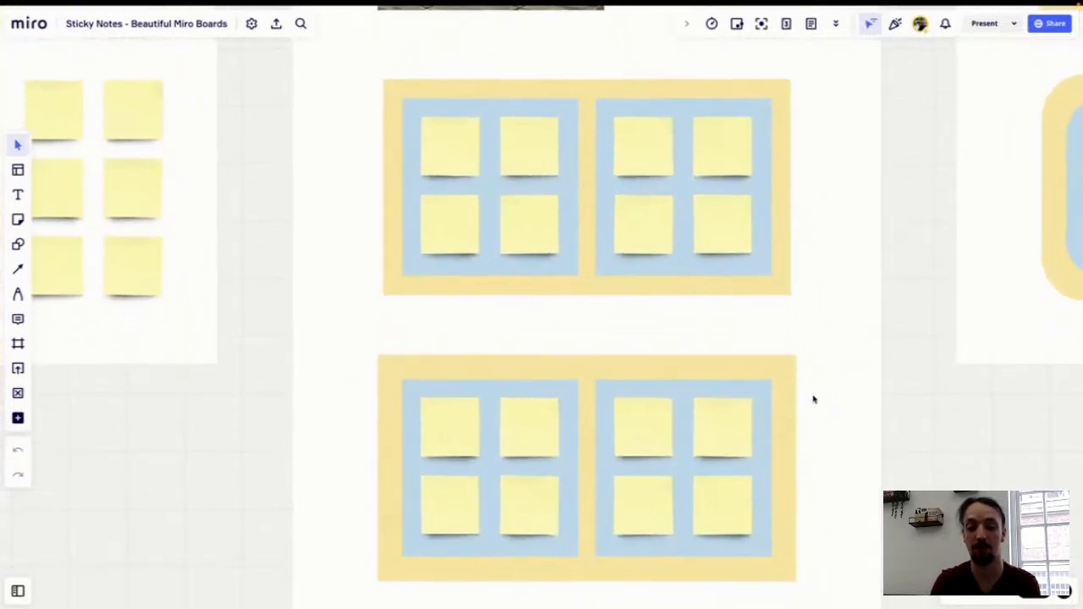
Step: Inspect the two yellow-and-blue framed sticky note grids below the ratios in The Golden Ratio frame
scroll(813, 399, down, 1)
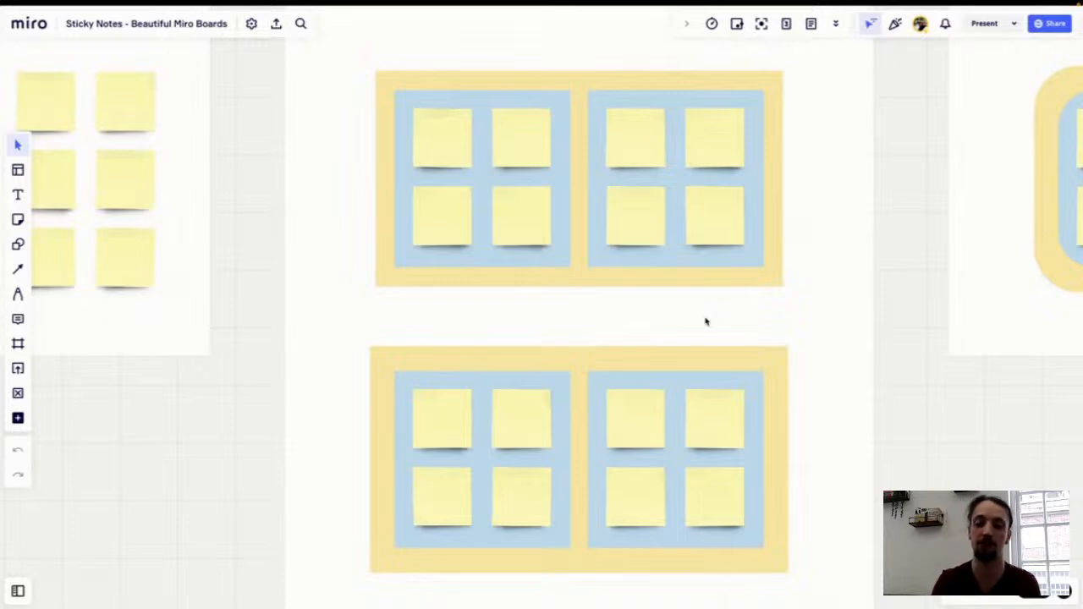
click(701, 280)
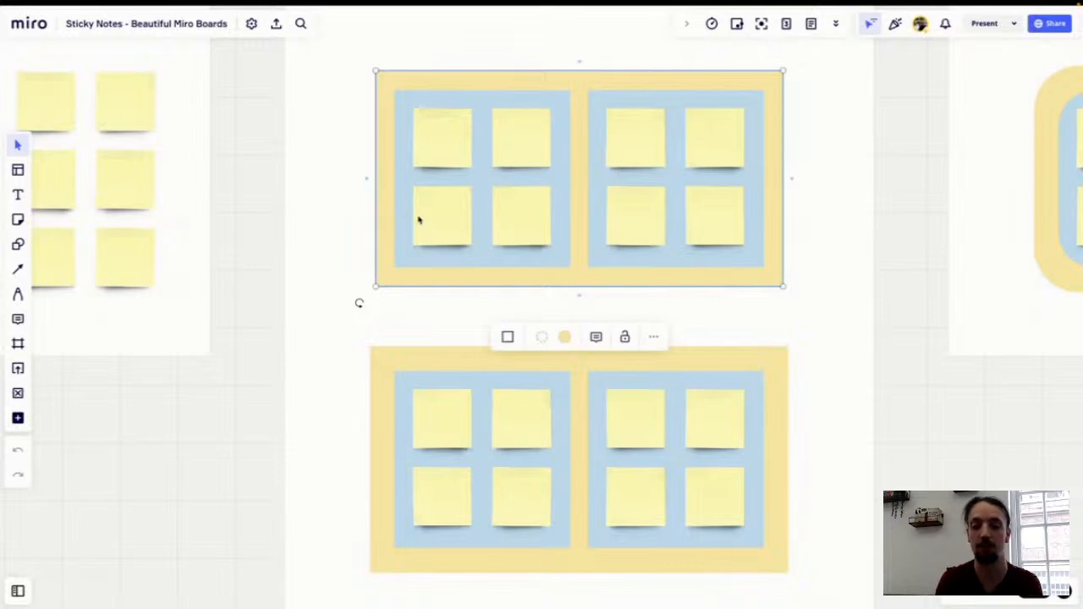
click(373, 298)
scroll(417, 317, down, 2)
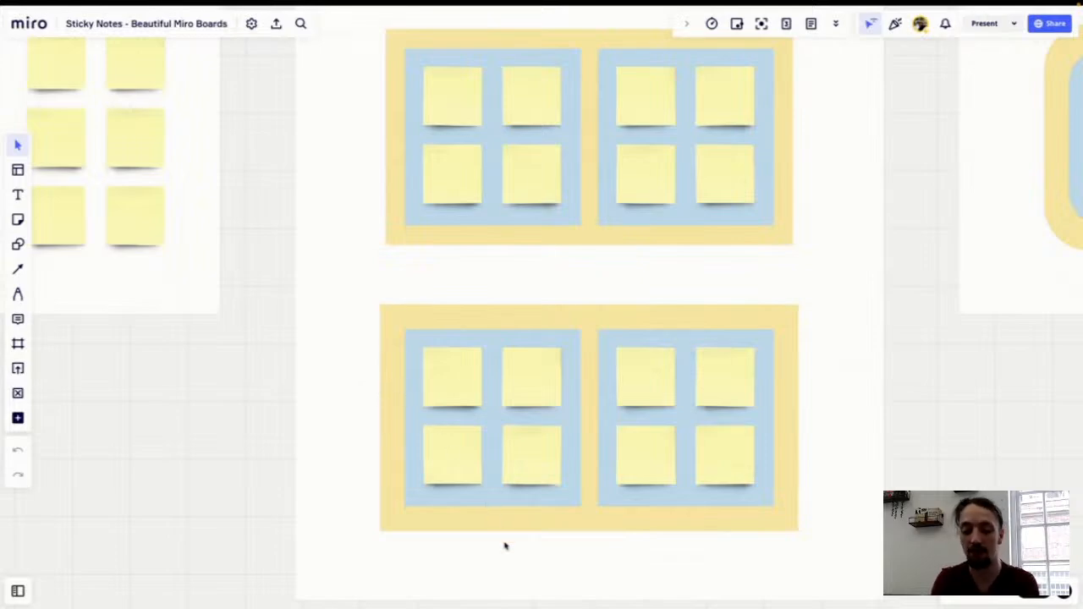
scroll(505, 545, right, 1)
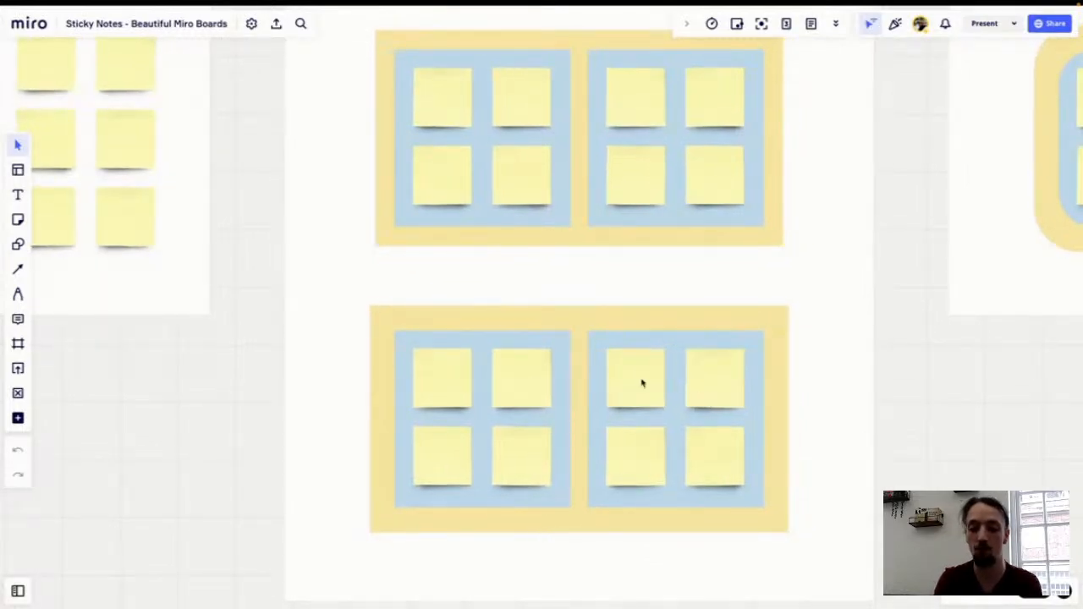
scroll(612, 384, up, 2)
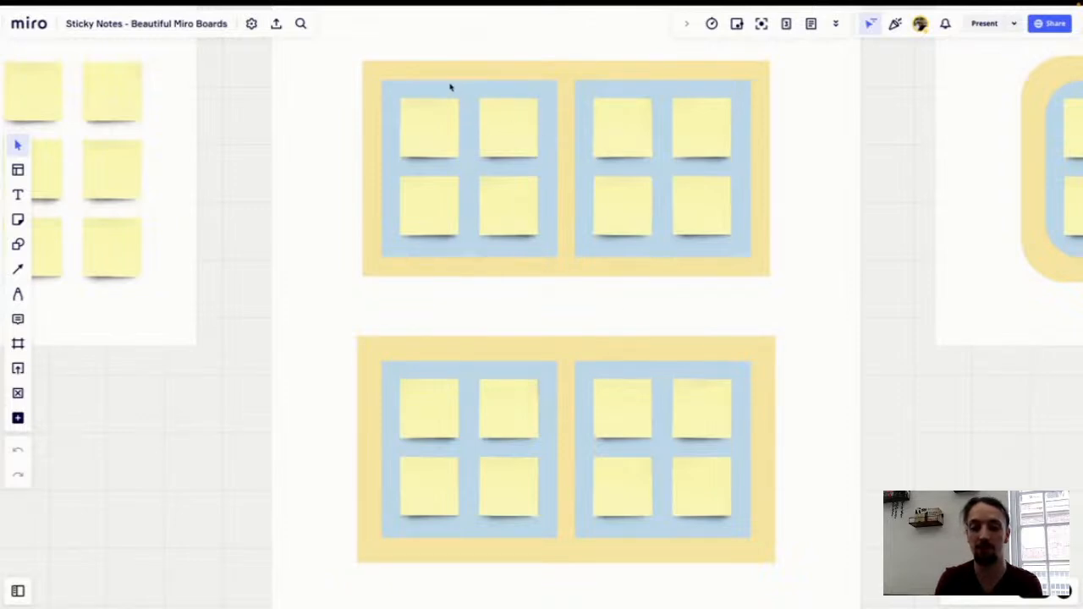
scroll(607, 236, down, 3)
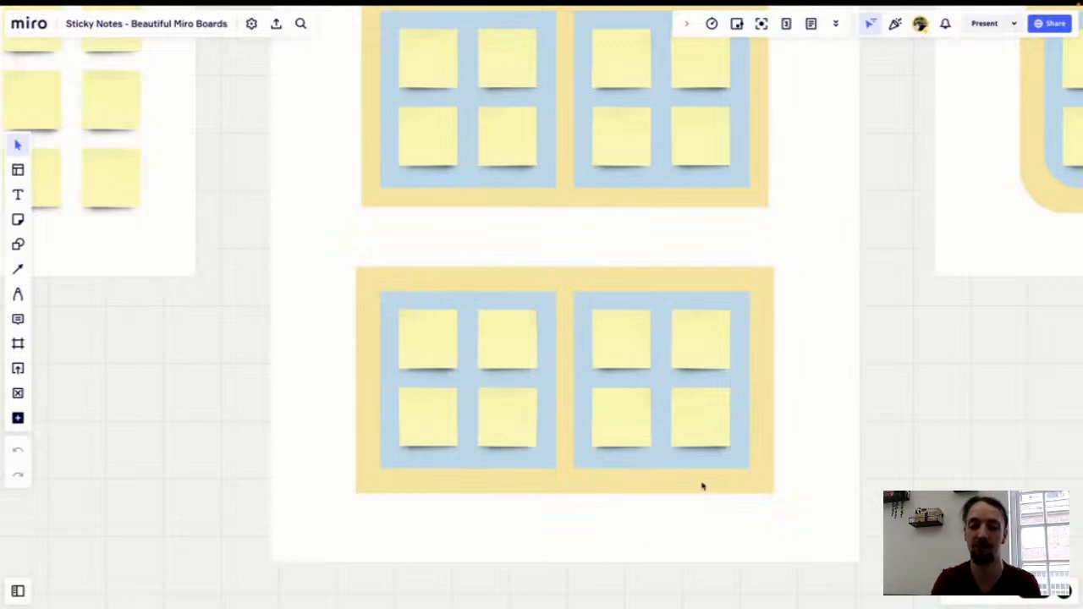
scroll(825, 328, up, 1)
scroll(825, 328, up, 5)
scroll(825, 328, right, 4)
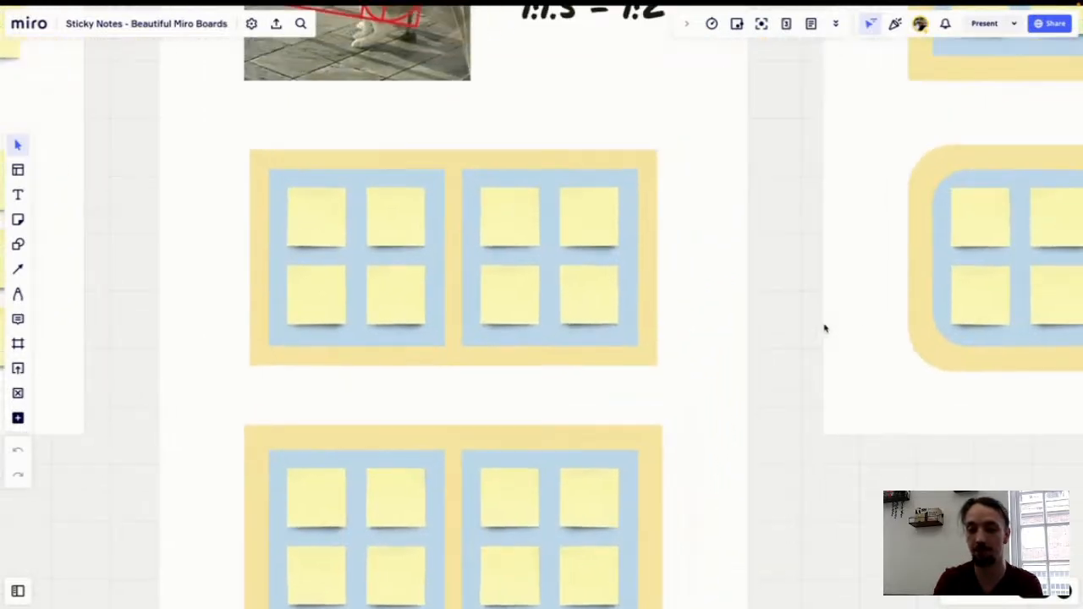
Step: Examine the square and rounded framed sticky note grids in the Roundness frame
scroll(825, 328, right, 6)
scroll(825, 329, up, 2)
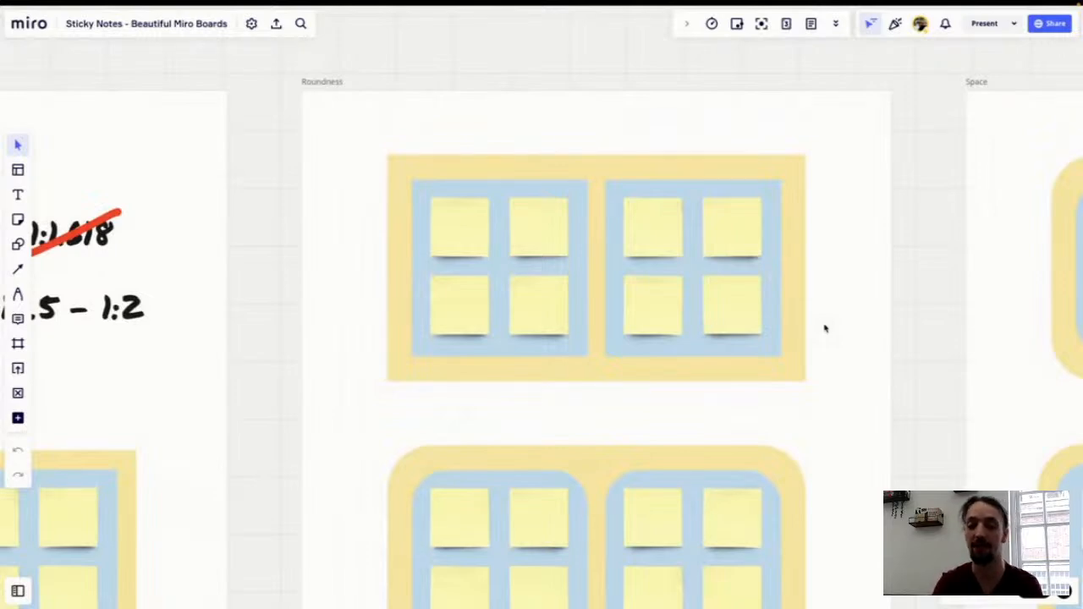
scroll(825, 329, down, 3)
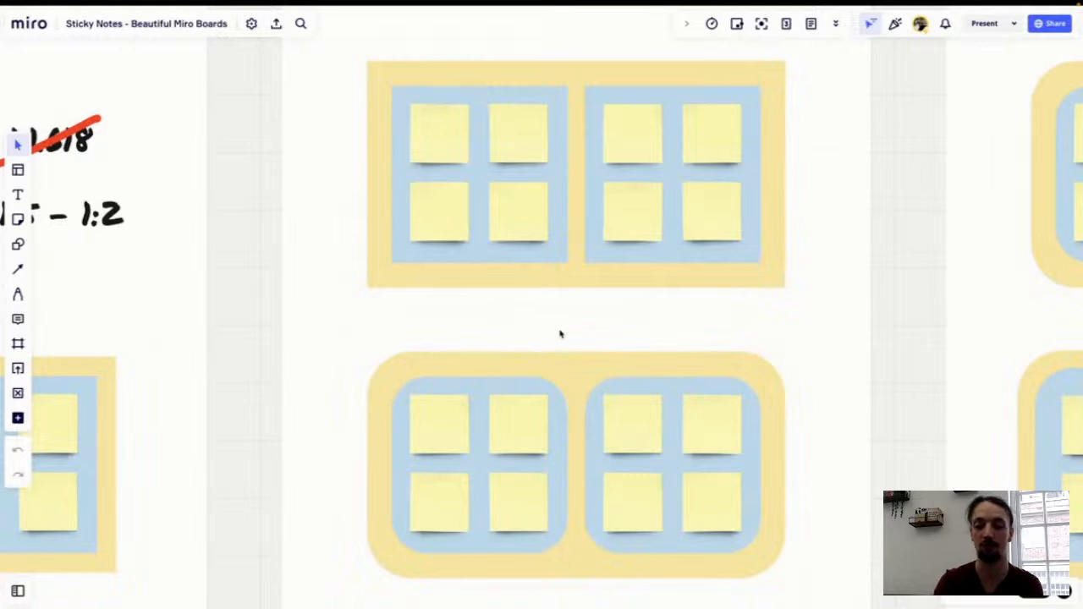
scroll(561, 332, up, 2)
scroll(560, 332, right, 4)
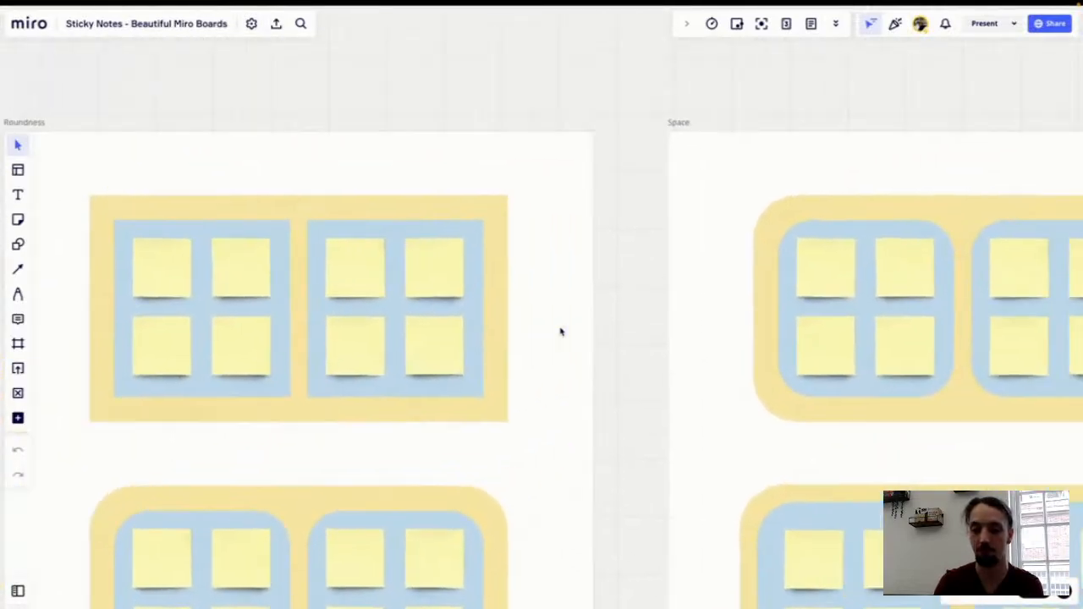
scroll(560, 332, right, 4)
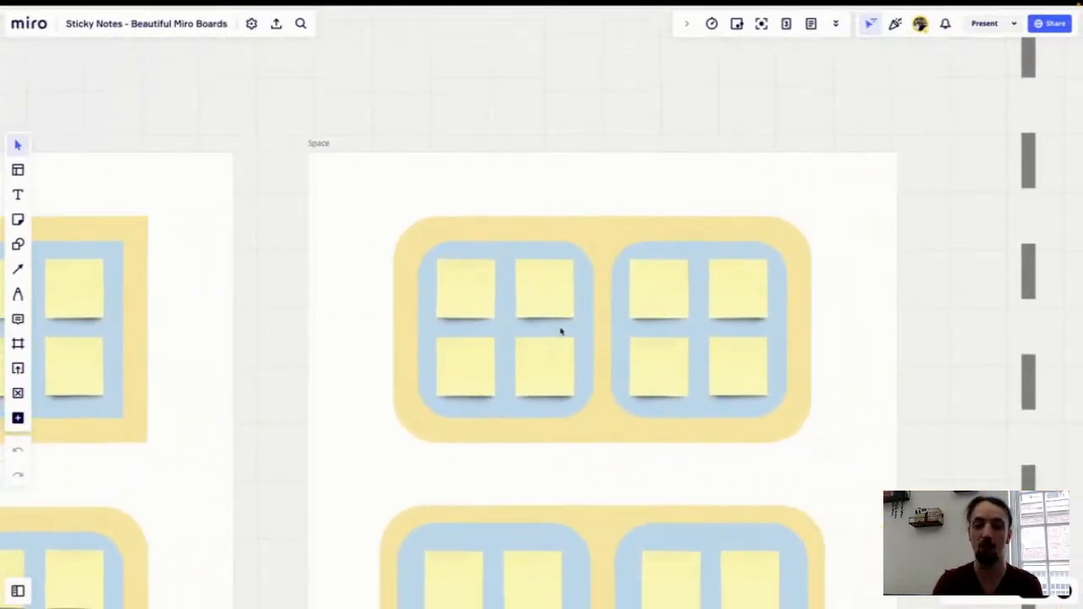
Step: Examine the rounded framed grids with different spacing in the Space frame
scroll(560, 332, down, 2)
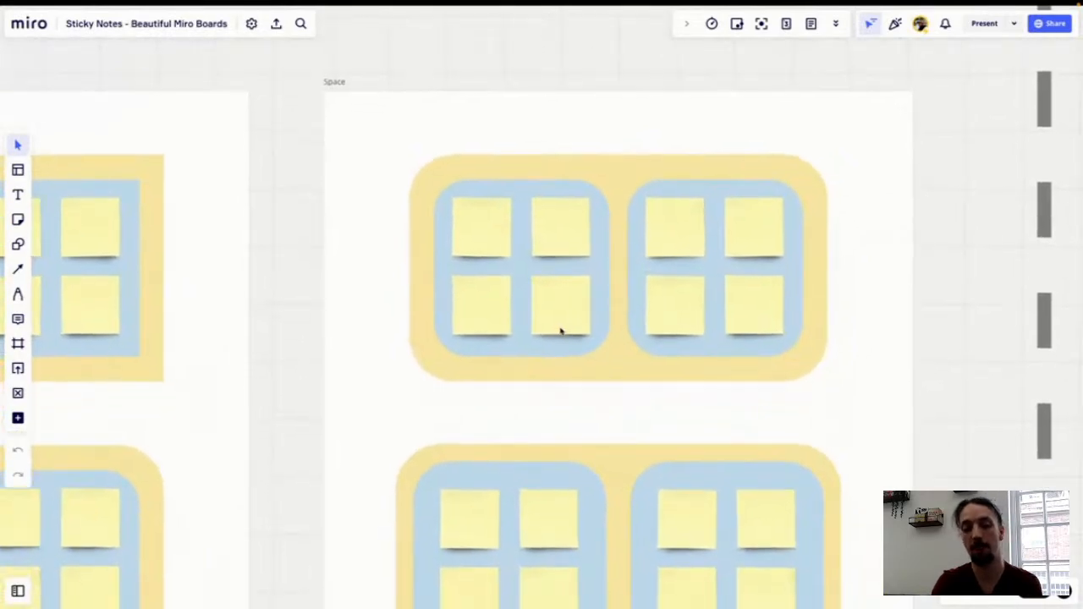
scroll(457, 432, down, 2)
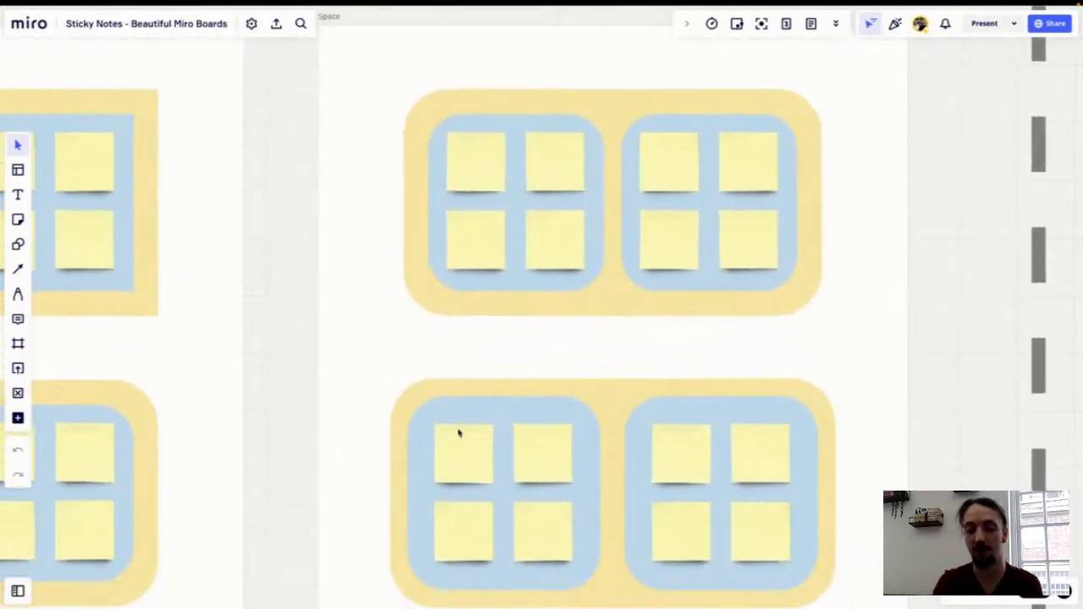
scroll(457, 432, right, 1)
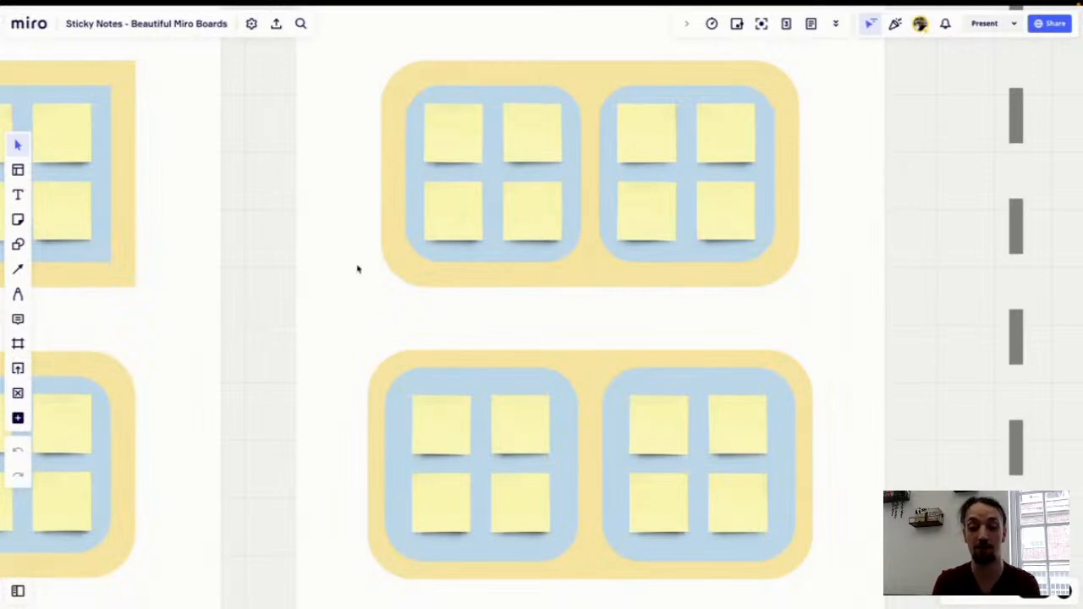
scroll(357, 269, down, 2)
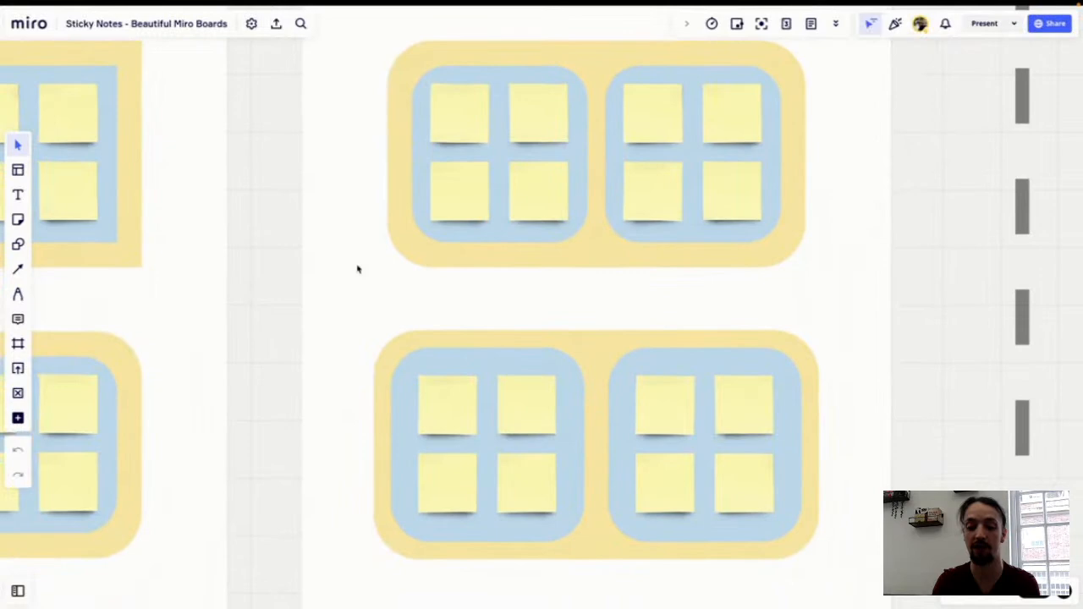
scroll(357, 270, right, 1)
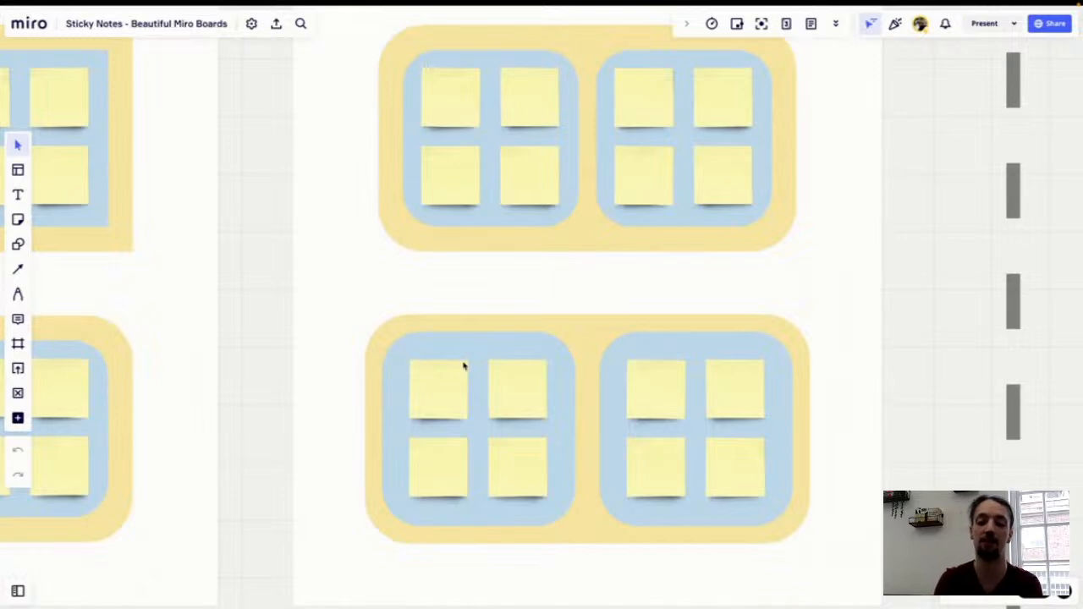
scroll(610, 298, down, 5)
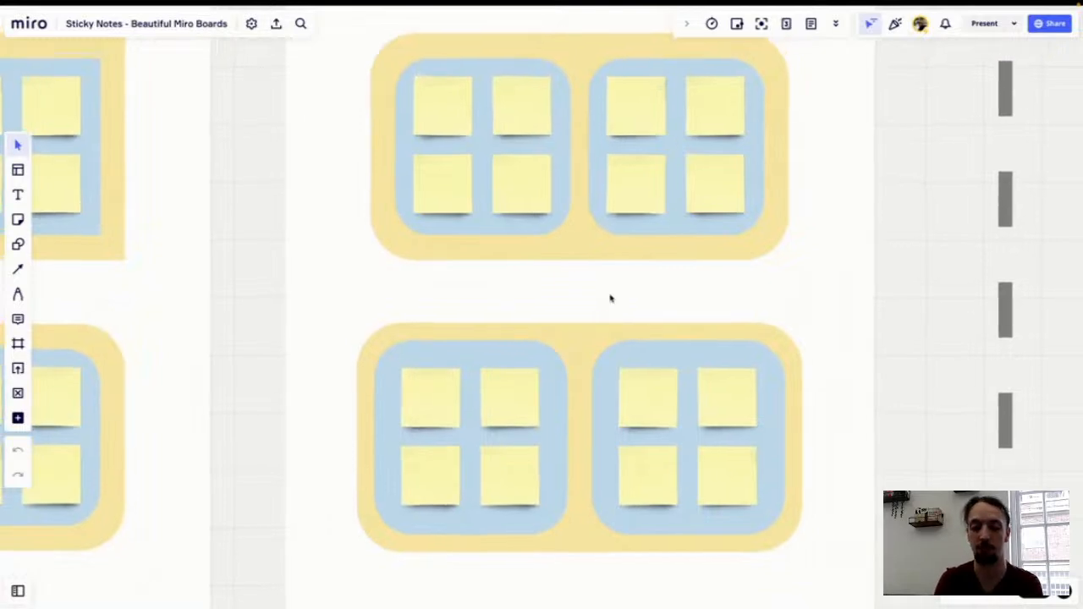
scroll(610, 298, down, 3)
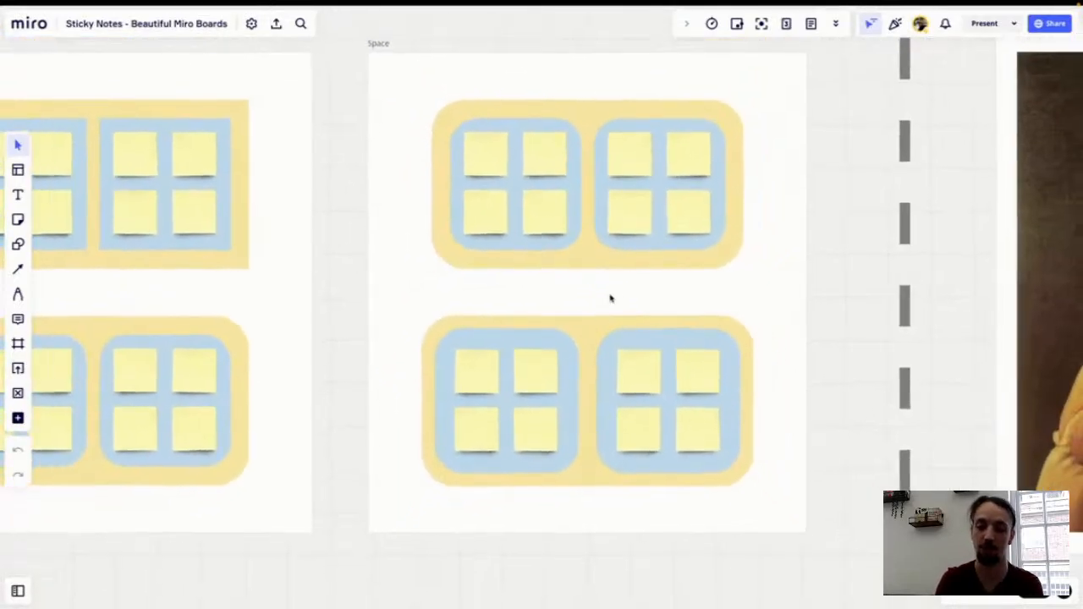
scroll(611, 298, down, 1)
Step: Move past the Space frame to view the "y tho" image in the ??? section
scroll(610, 298, right, 3)
scroll(610, 298, up, 1)
scroll(610, 298, right, 8)
scroll(610, 298, up, 1)
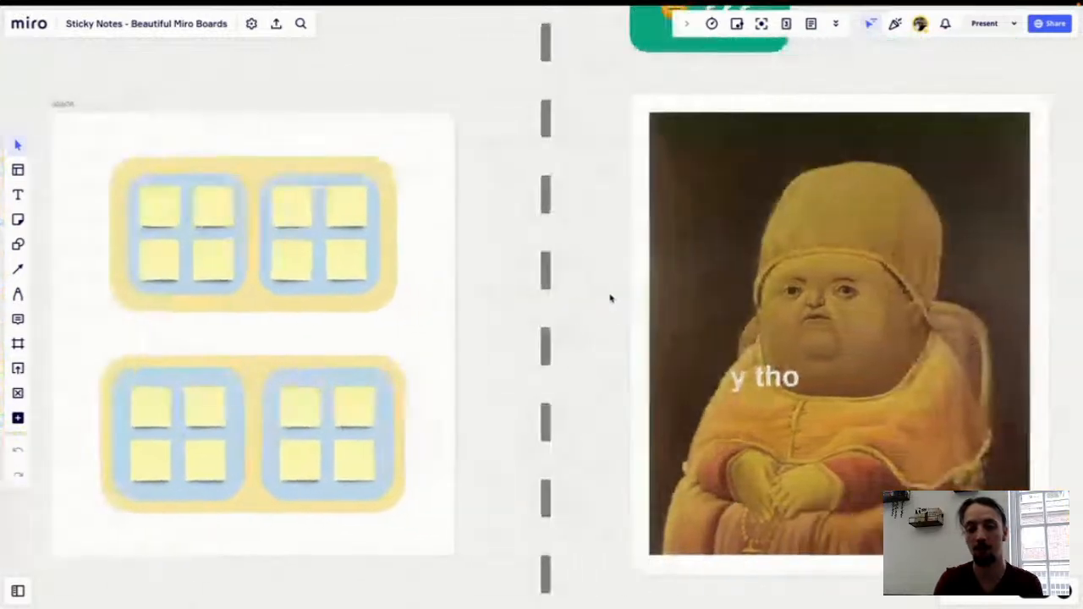
scroll(610, 297, left, 1)
scroll(610, 298, up, 1)
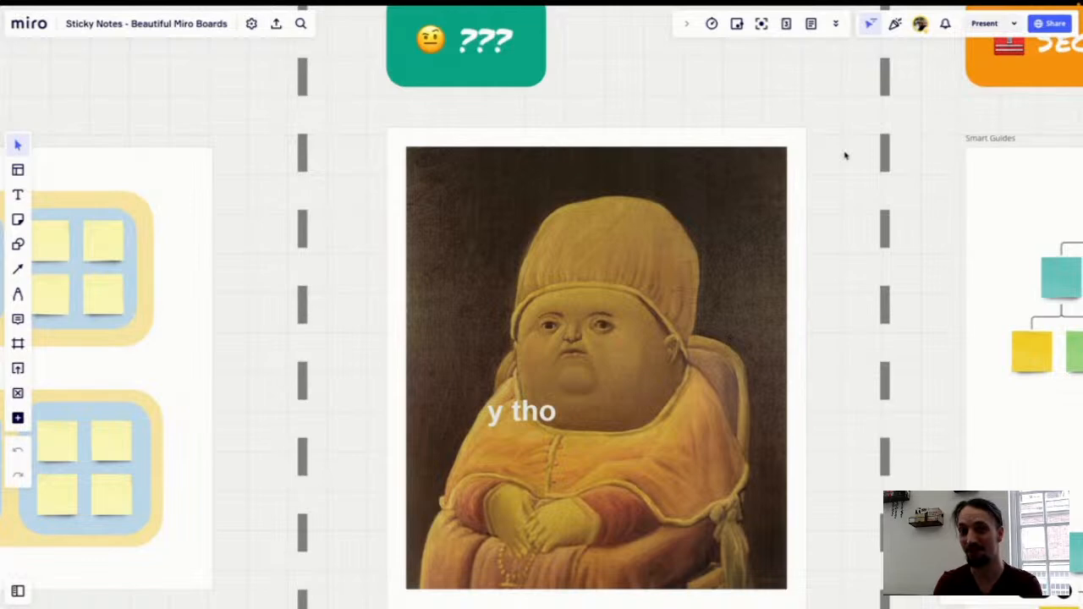
Step: Survey the Secret Weapons section and the sticky note tree diagrams in the Smart Guides frame
scroll(844, 154, right, 3)
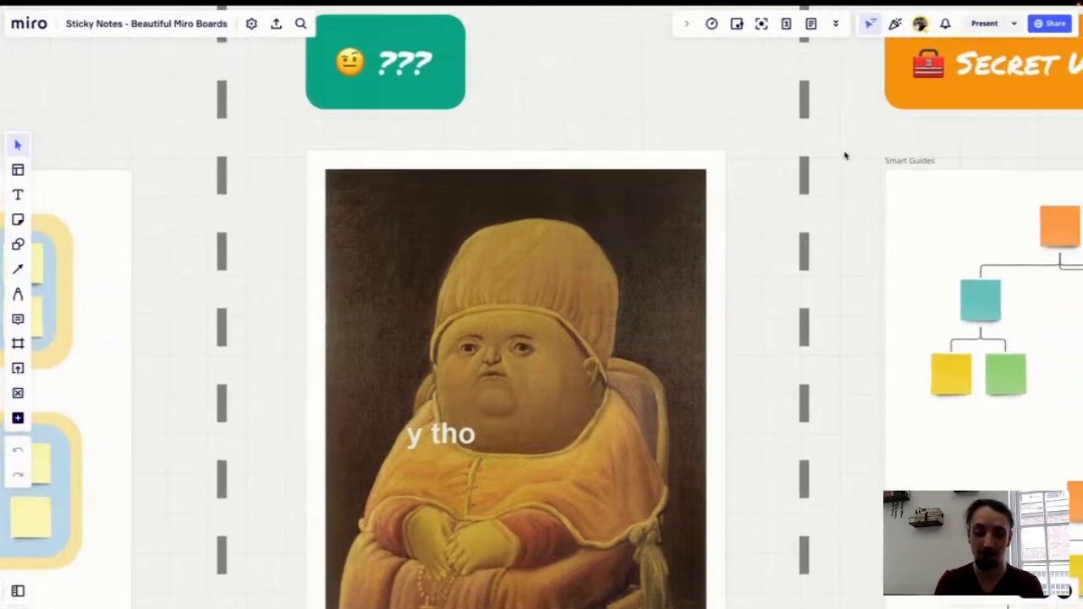
scroll(845, 155, right, 1)
scroll(844, 155, left, 2)
scroll(845, 155, right, 10)
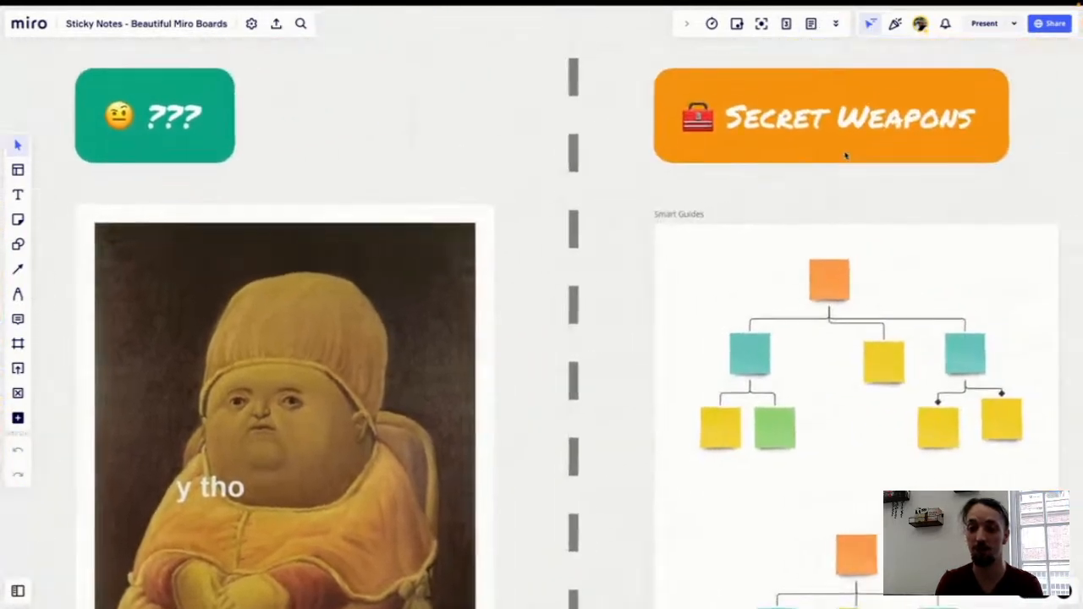
scroll(845, 155, right, 5)
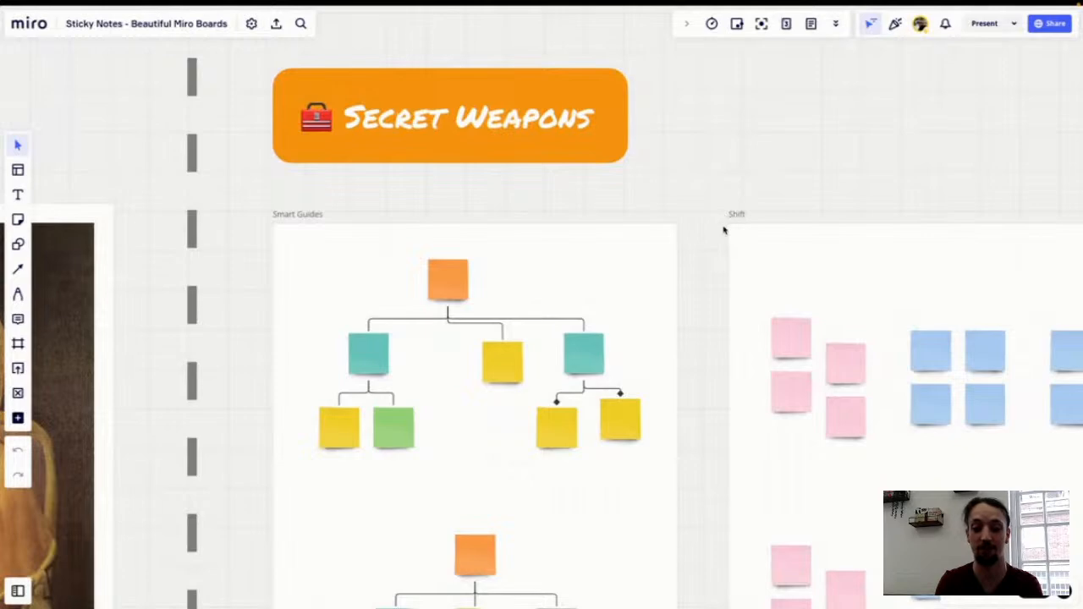
scroll(724, 230, down, 2)
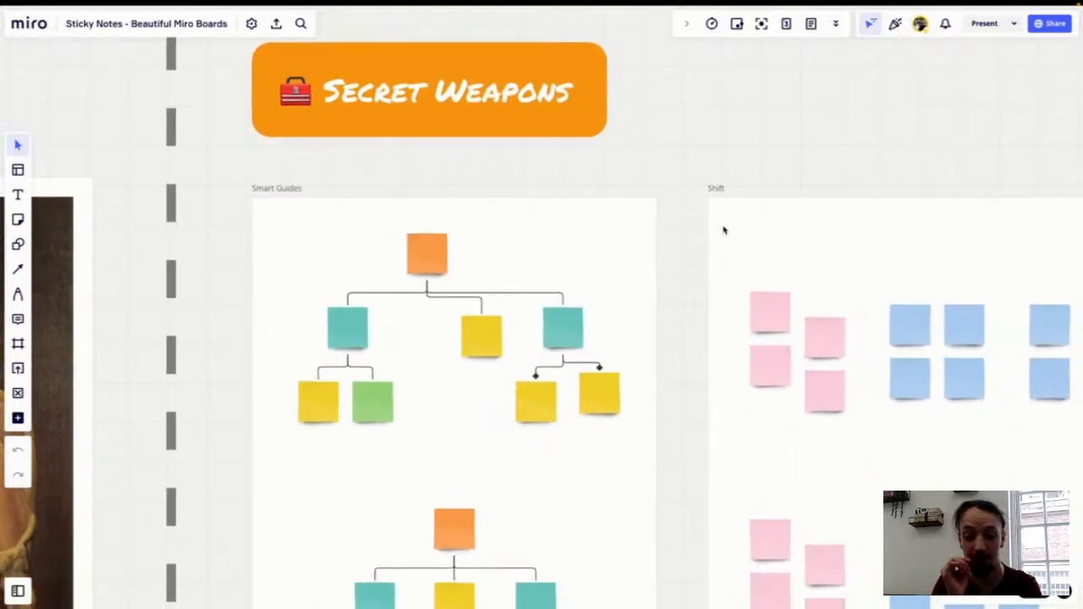
scroll(724, 230, down, 5)
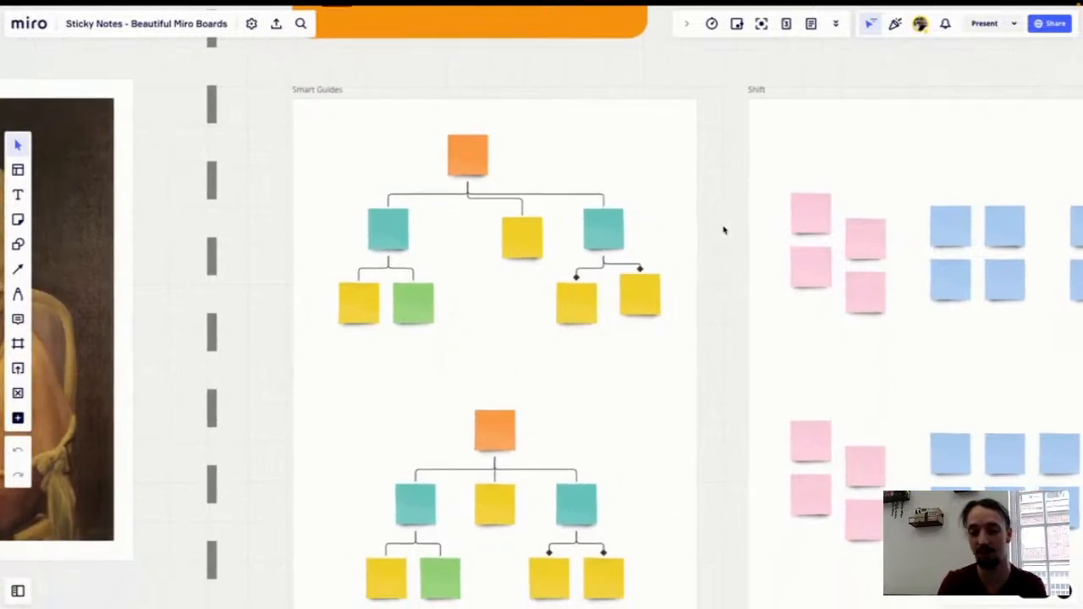
scroll(682, 335, down, 2)
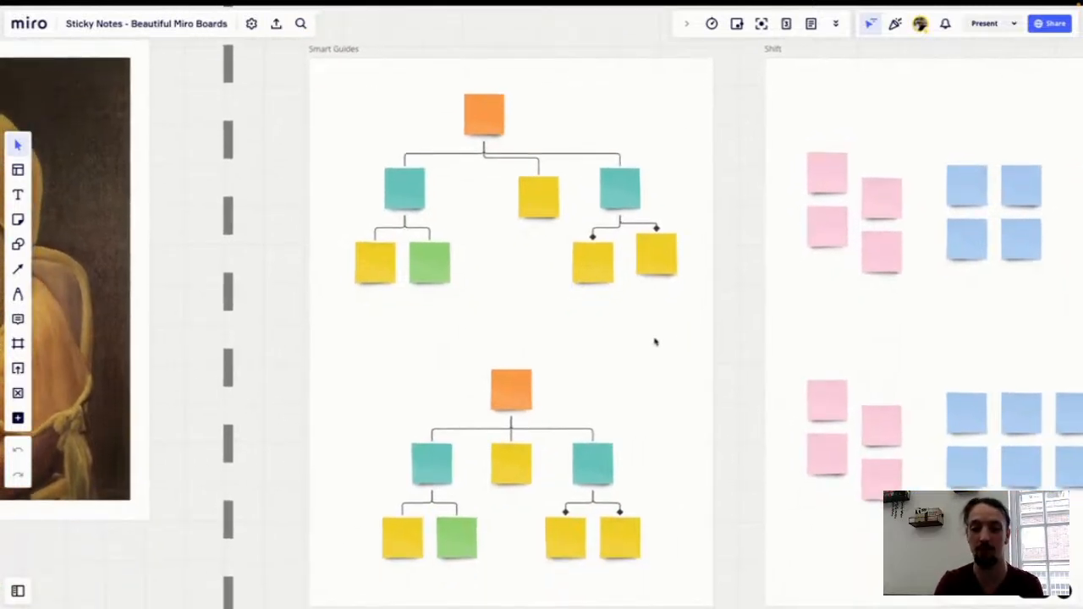
scroll(654, 342, up, 3)
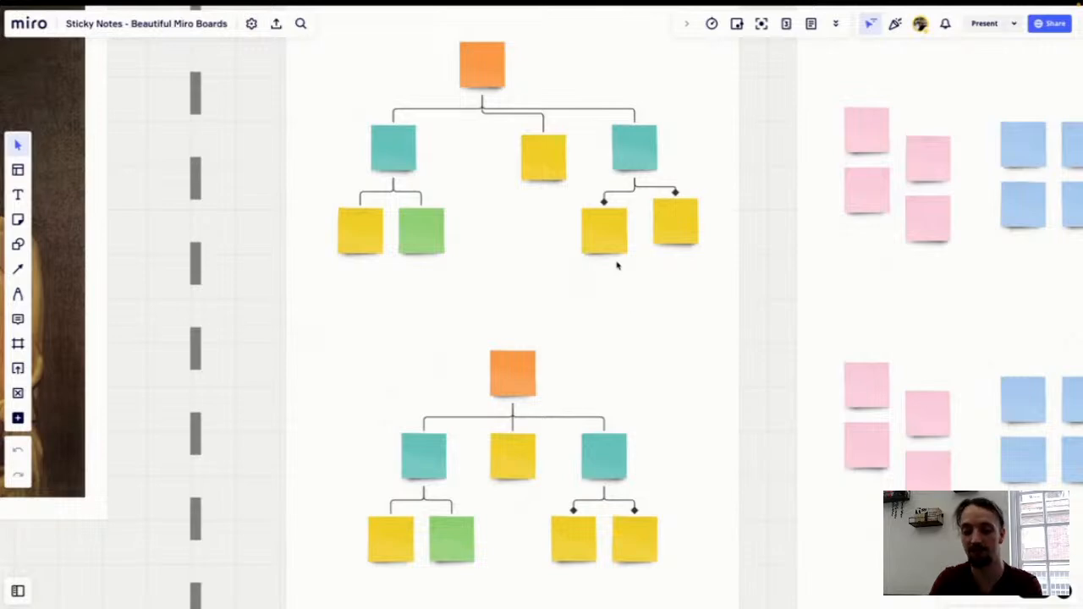
Step: Align the two yellow notes under the right teal note and the middle yellow note with their neighbours
drag(607, 236, 604, 225)
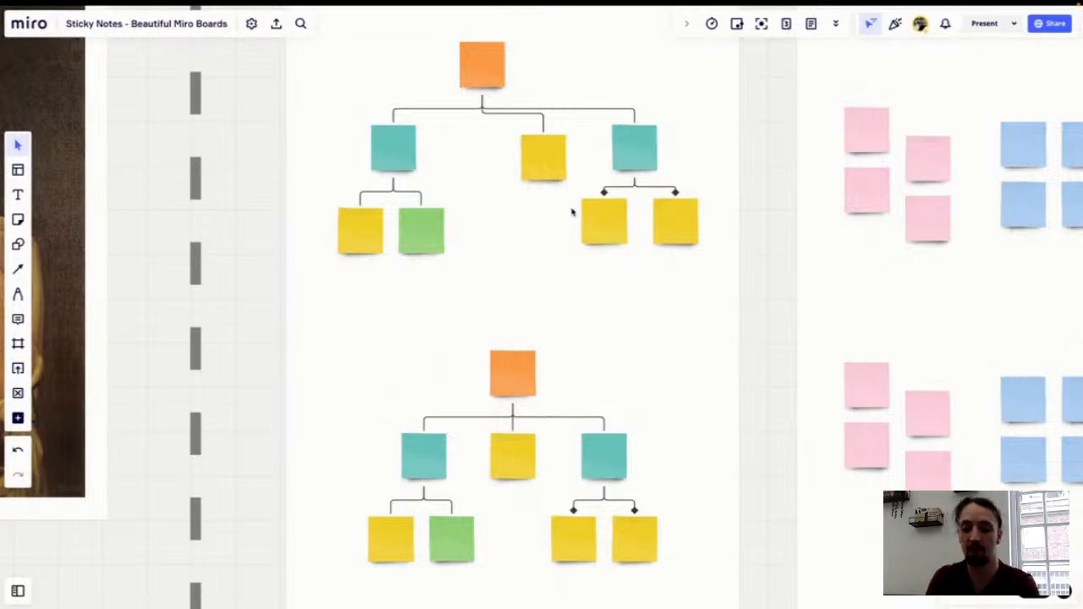
drag(541, 173, 541, 165)
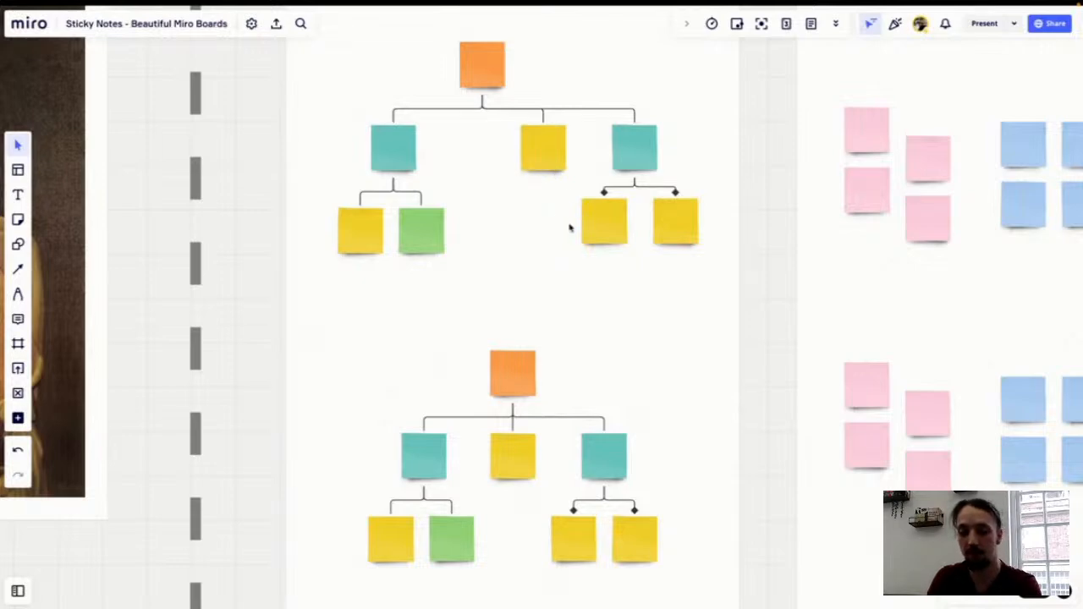
Step: Move the middle yellow note down into the bottom row beside the green note
shift+click(677, 228)
drag(682, 229, 609, 234)
click(578, 236)
shift+click(488, 235)
click(555, 226)
drag(547, 154, 547, 235)
click(653, 242)
shift+click(603, 240)
shift+click(536, 235)
drag(536, 234, 474, 237)
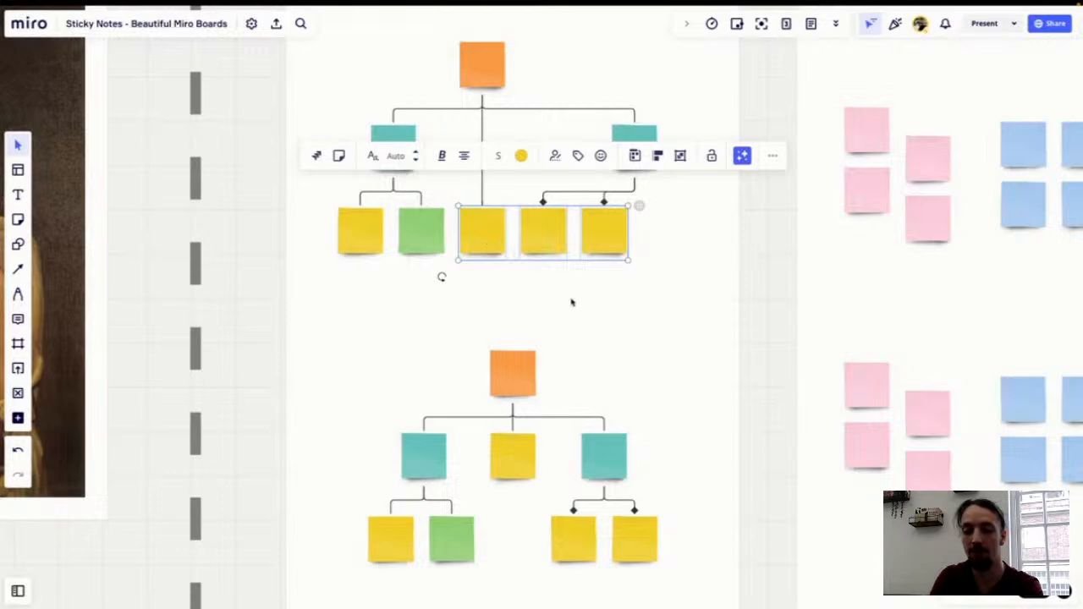
Step: Shift the right teal note and its two yellow children left, then move the middle yellow note back up between the teal notes
click(633, 277)
drag(644, 243, 616, 240)
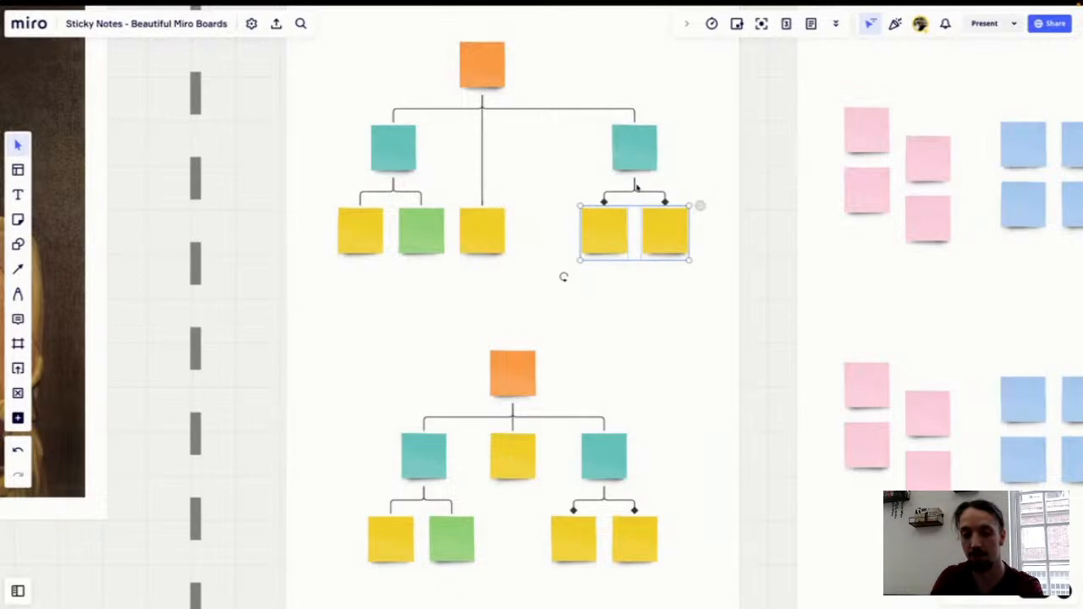
click(642, 127)
click(645, 135)
shift+click(663, 250)
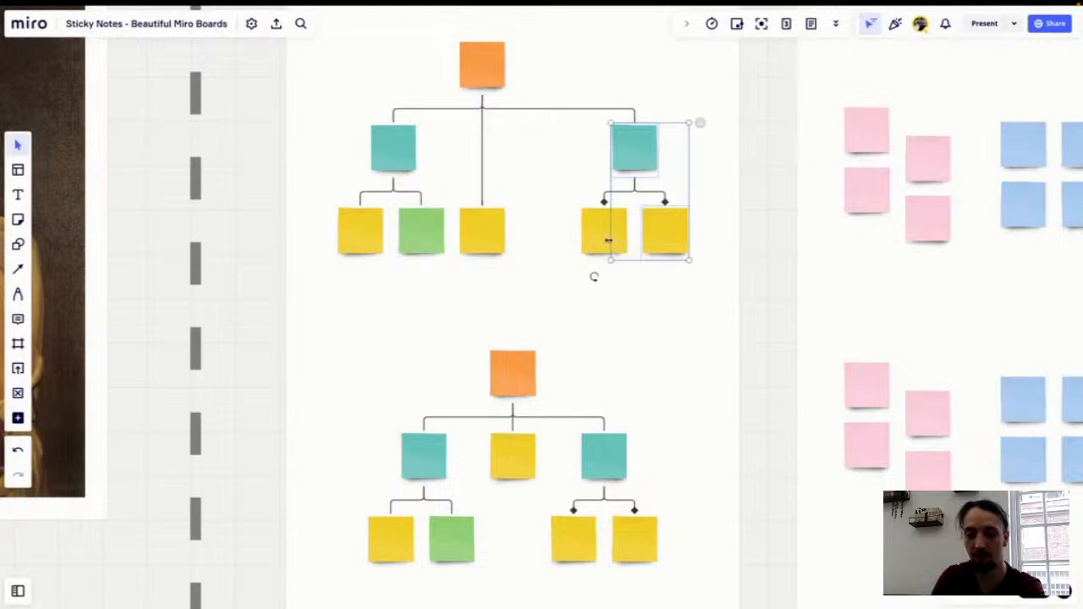
drag(600, 240, 539, 240)
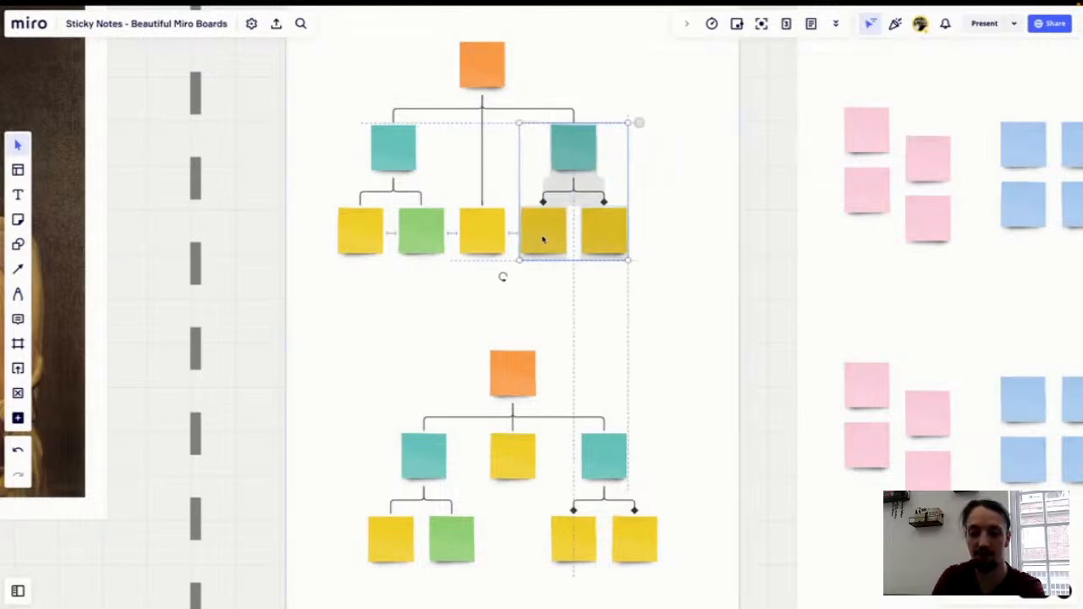
click(649, 237)
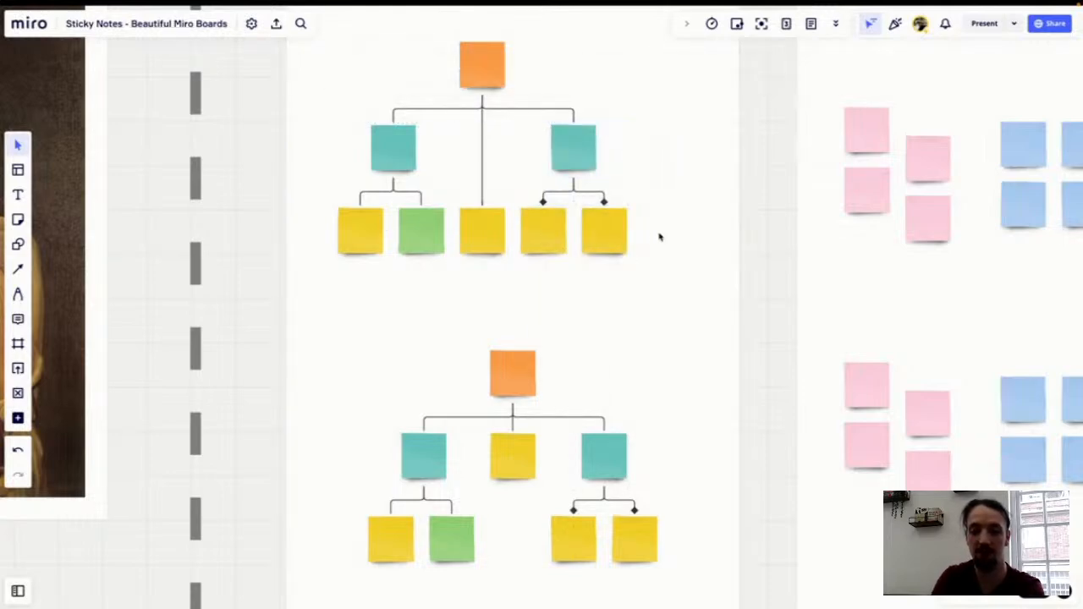
drag(487, 225, 486, 143)
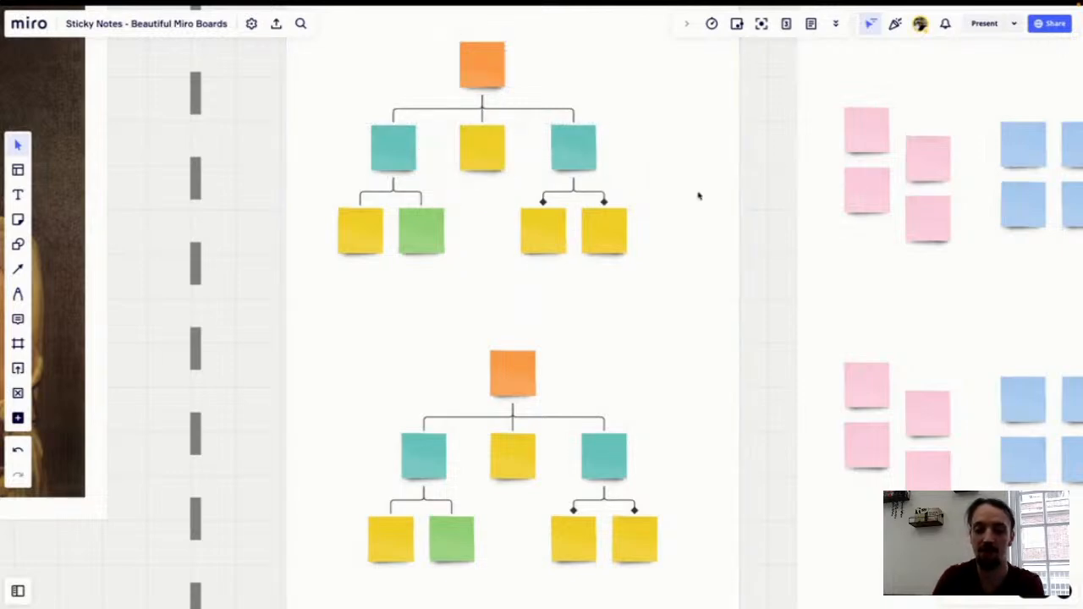
Step: Move the separated column of two blue notes left beside the other blue notes in the top Shift group
scroll(698, 196, right, 2)
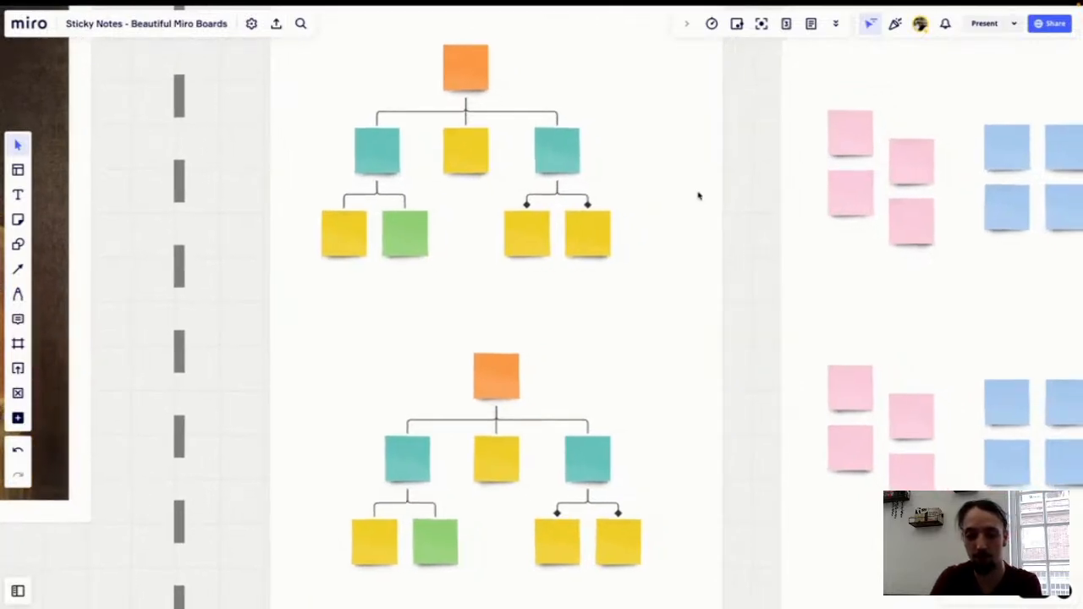
scroll(698, 196, up, 2)
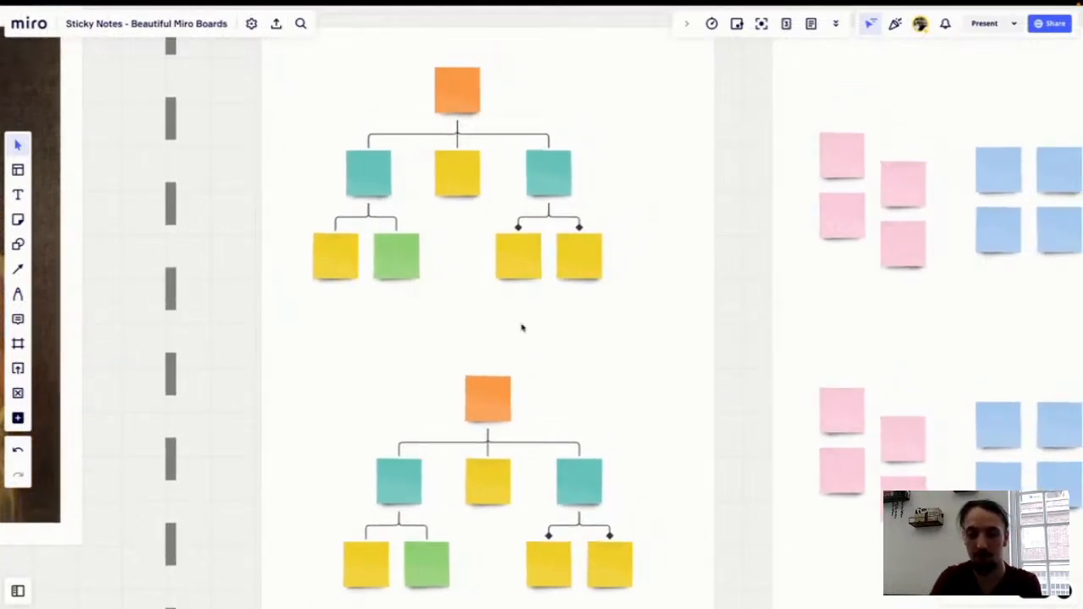
scroll(520, 325, down, 2)
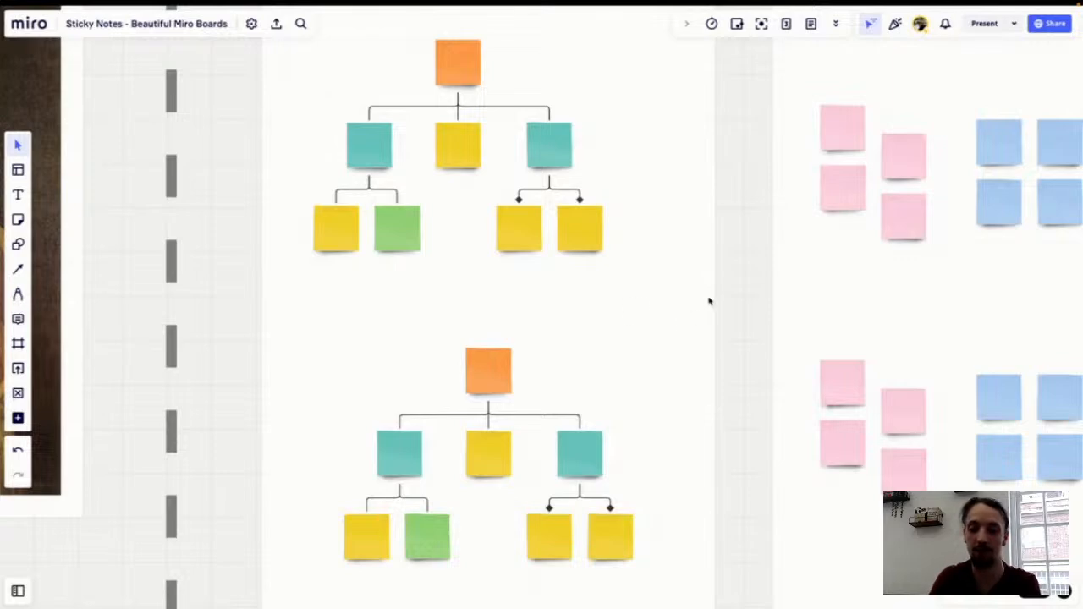
scroll(712, 296, right, 5)
scroll(713, 296, up, 3)
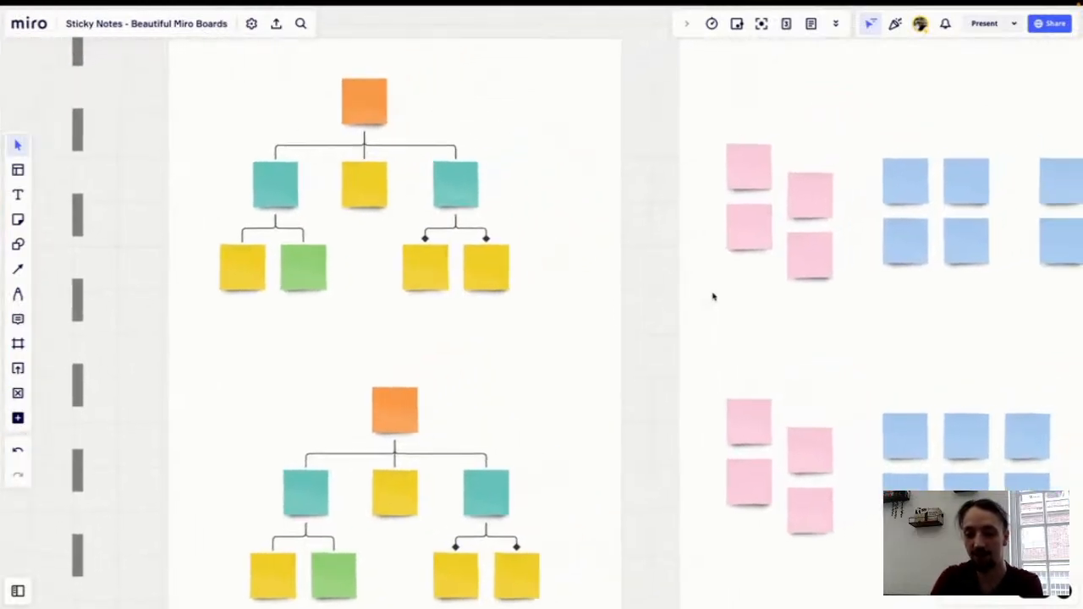
scroll(712, 296, right, 10)
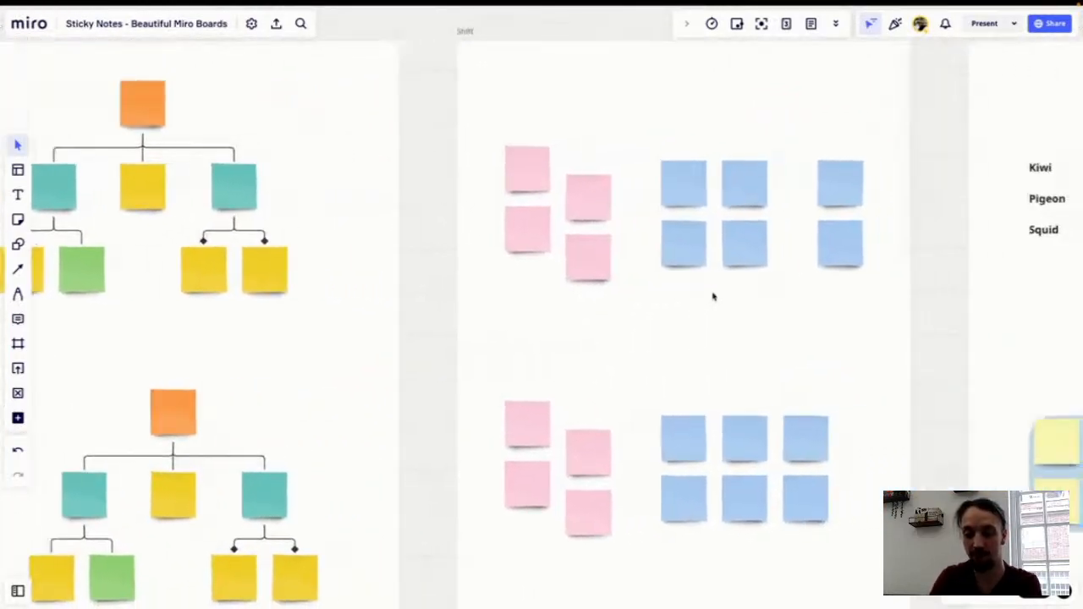
click(842, 262)
shift+click(840, 204)
drag(855, 184, 806, 203)
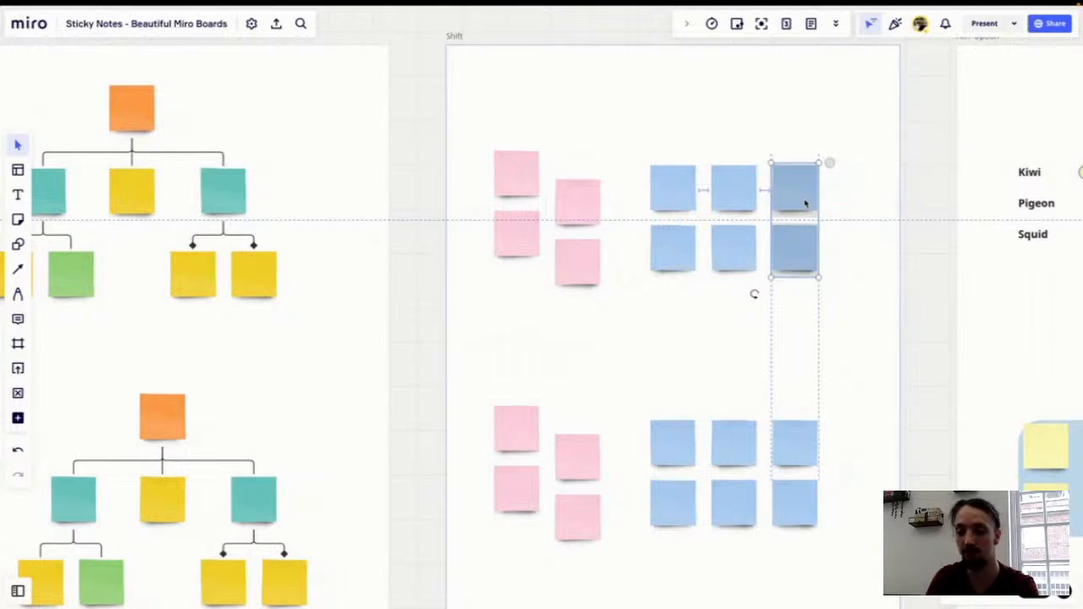
drag(806, 203, 806, 203)
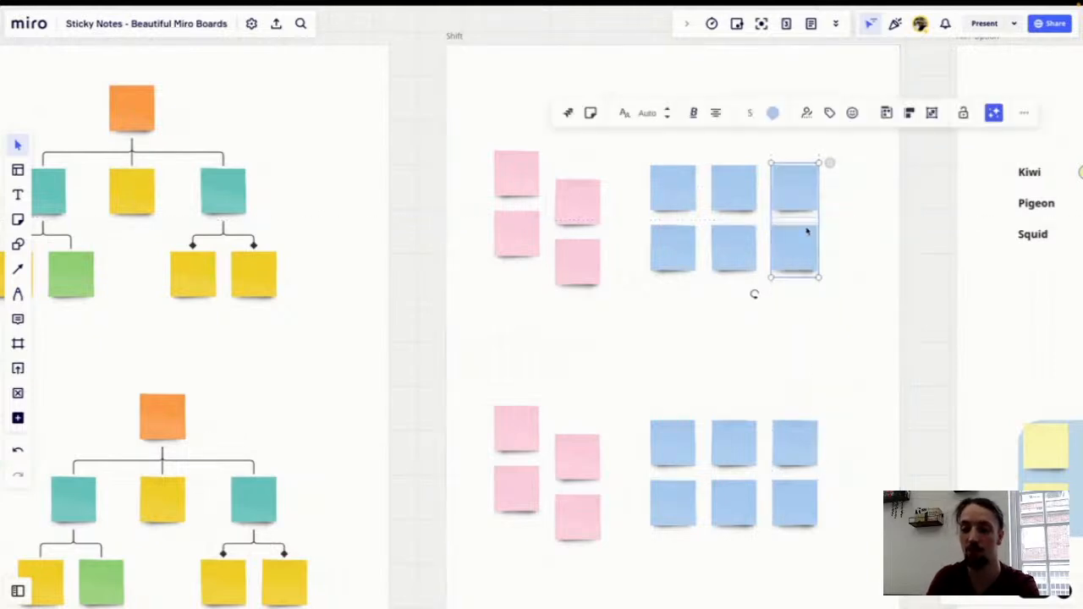
click(823, 341)
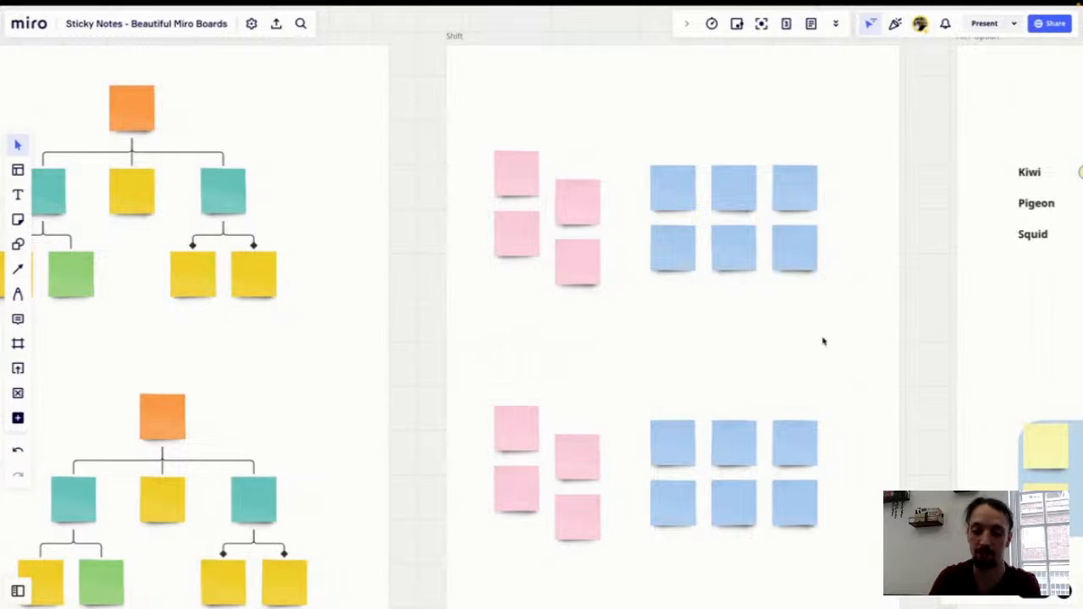
Step: Duplicate the three green Kiwi circles into the Pigeon and Squid rows
scroll(840, 335, right, 10)
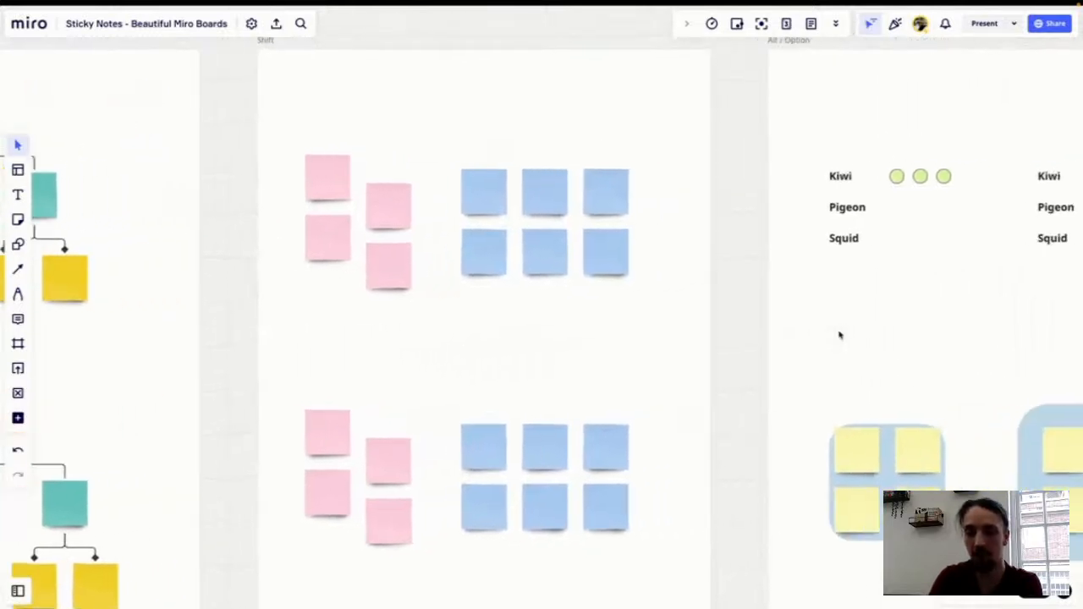
scroll(840, 335, right, 5)
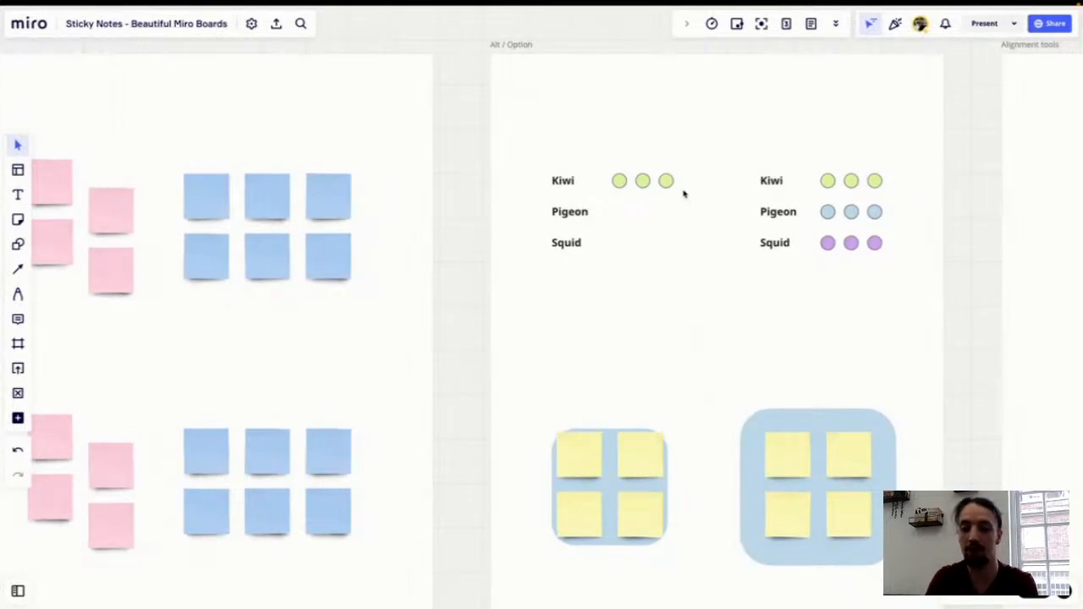
drag(669, 183, 640, 203)
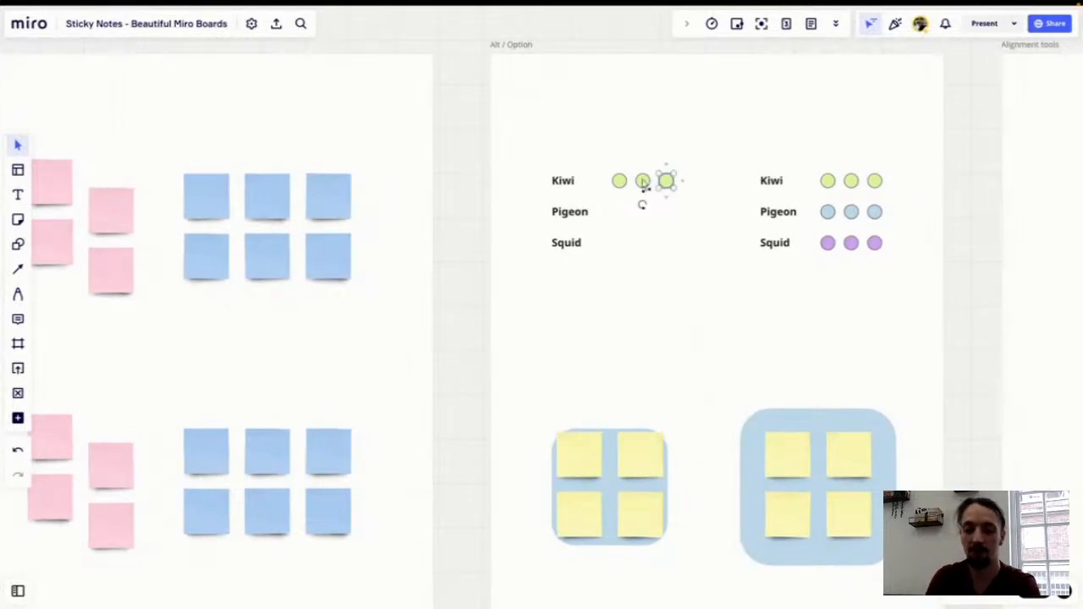
shift+click(620, 181)
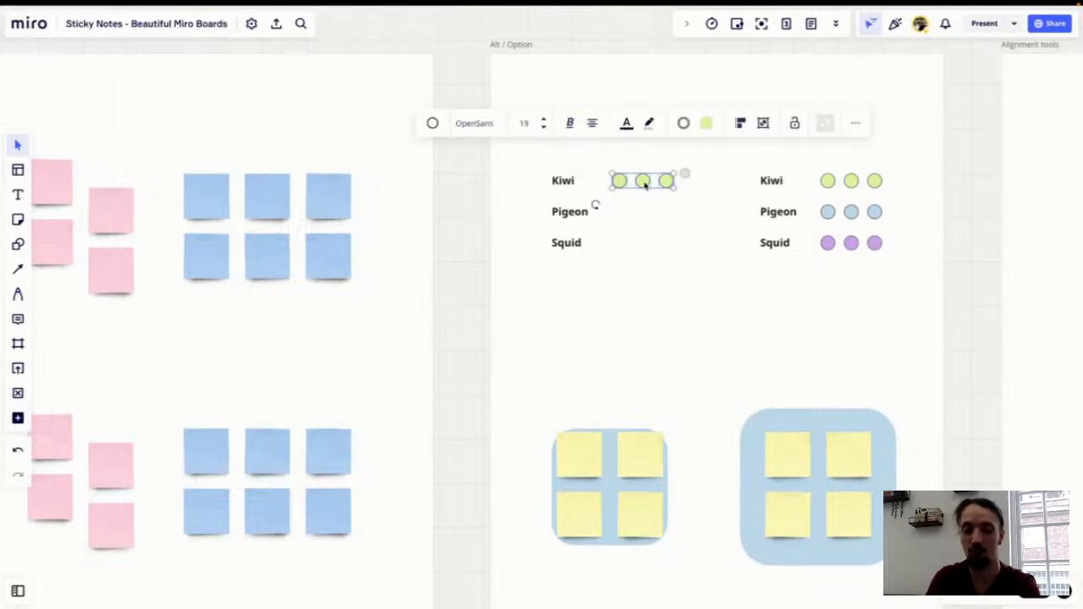
drag(645, 185, 649, 245)
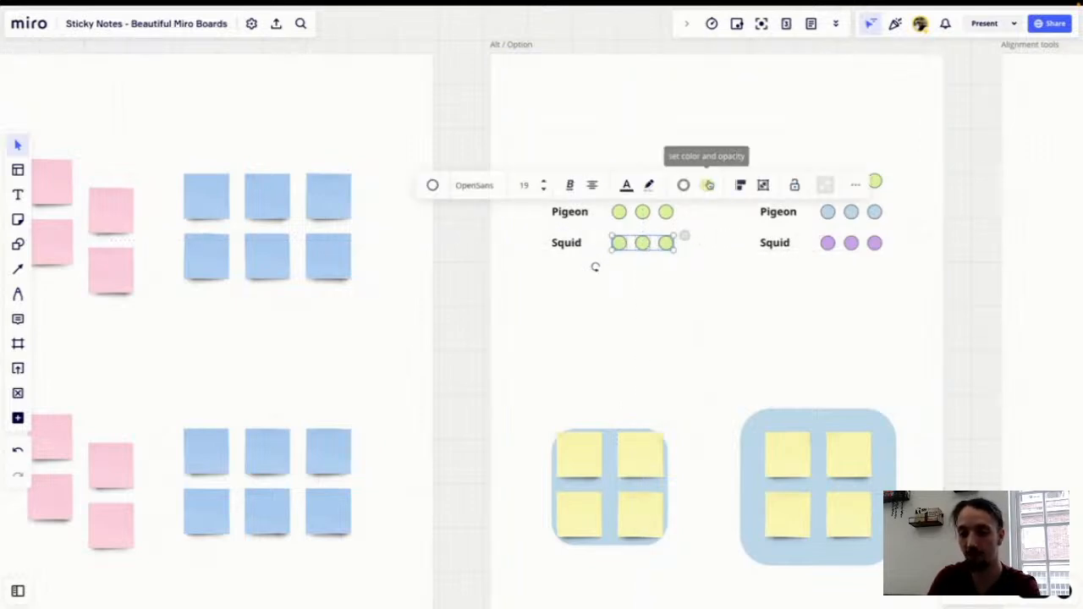
Step: Recolour the Squid row circles purple
click(708, 185)
click(694, 360)
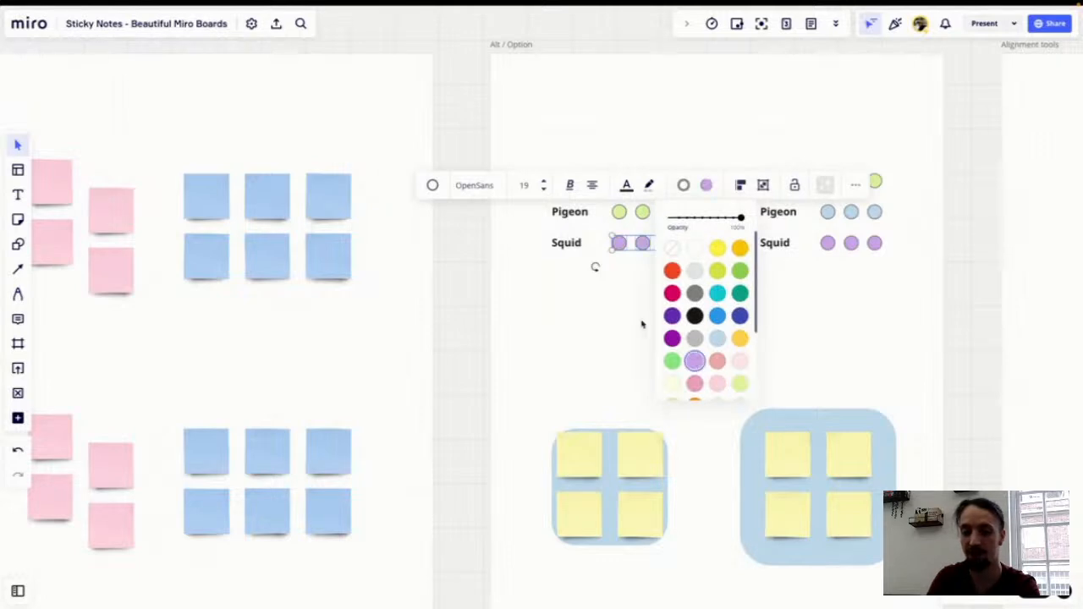
click(650, 327)
Step: Recolour the Pigeon row circles light blue
drag(687, 215, 625, 213)
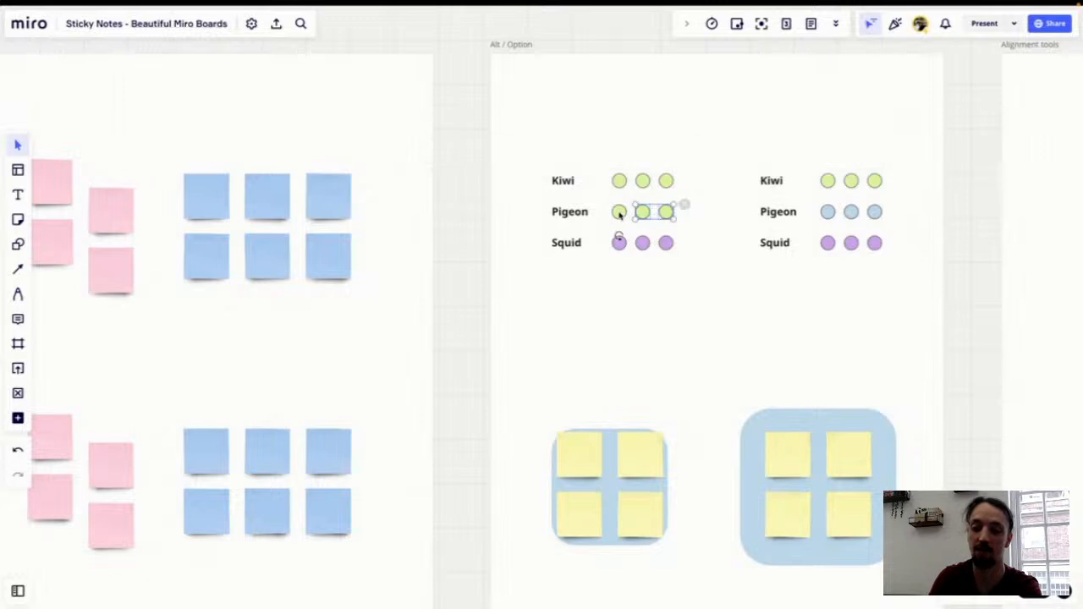
click(707, 154)
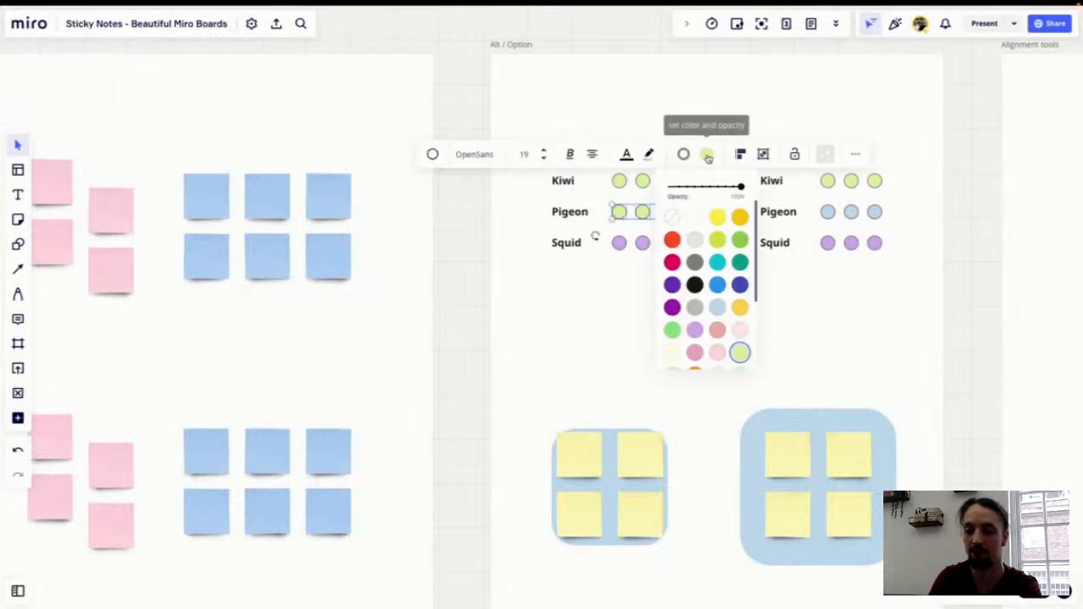
click(717, 306)
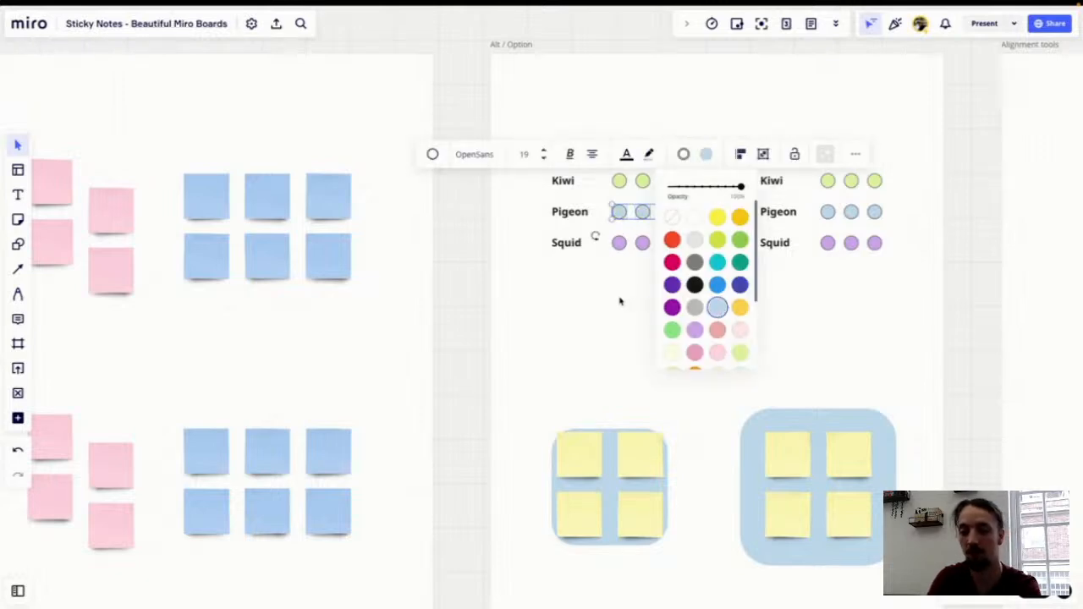
click(622, 301)
Step: Enlarge the blue rounded background behind the left four yellow notes to match the right one
click(641, 489)
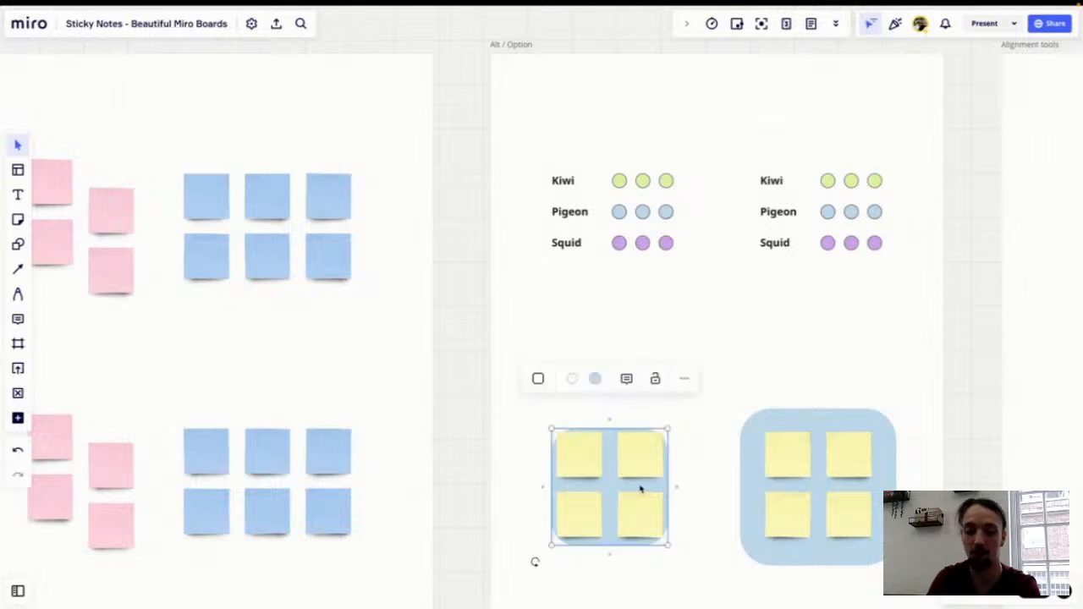
drag(667, 429, 687, 405)
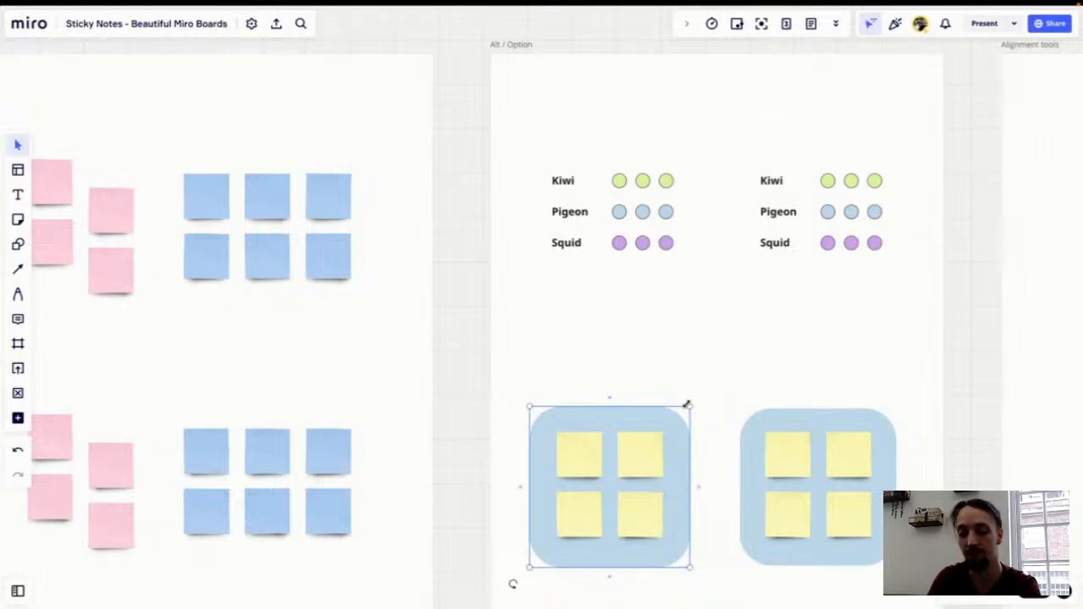
drag(686, 405, 687, 404)
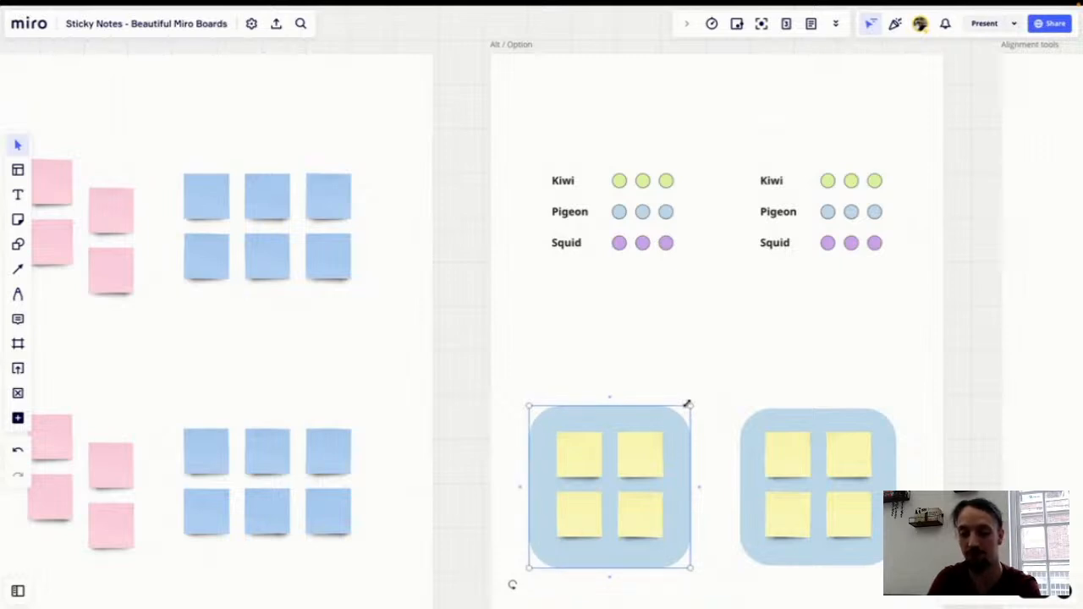
click(761, 395)
Step: Select the three overlapping left pink notes in Alignment tools and align them on a common vertical centre
scroll(807, 370, right, 3)
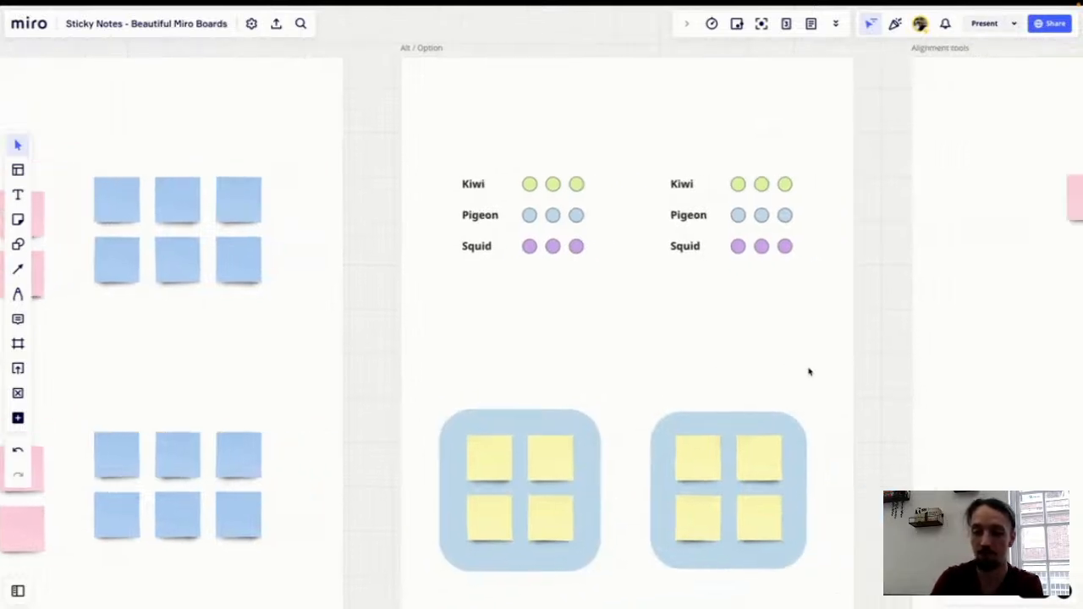
scroll(809, 372, right, 10)
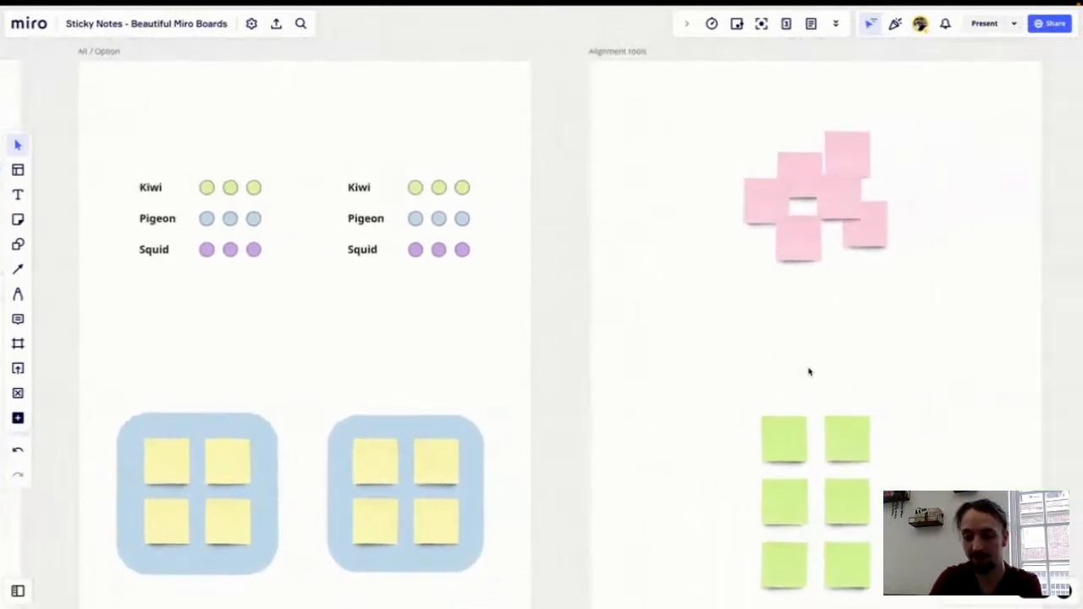
scroll(809, 371, right, 3)
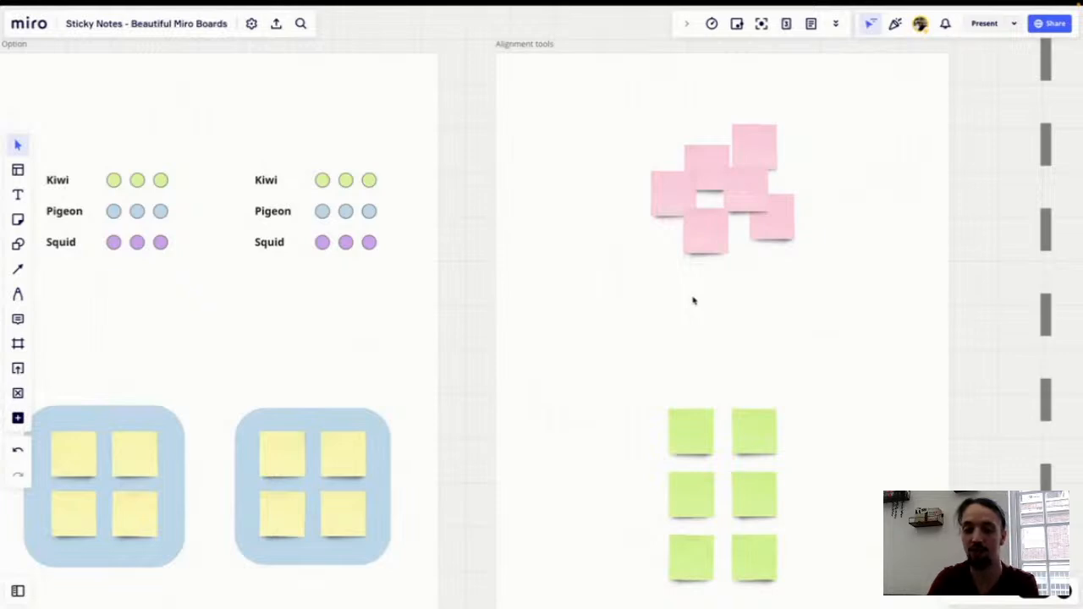
scroll(699, 290, up, 2)
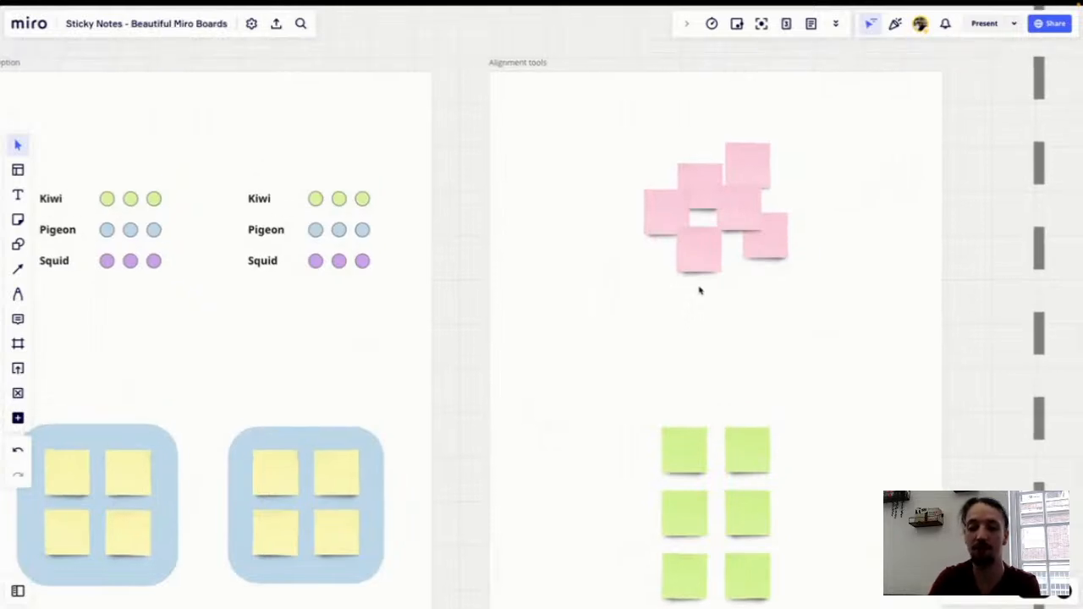
drag(686, 317, 687, 184)
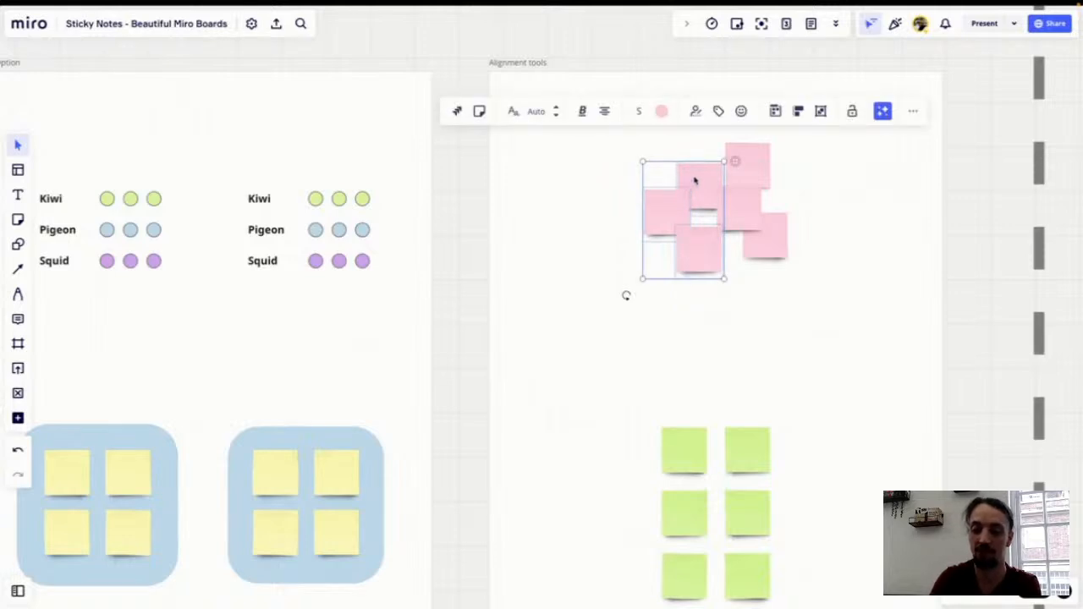
scroll(704, 287, down, 2)
scroll(703, 288, up, 2)
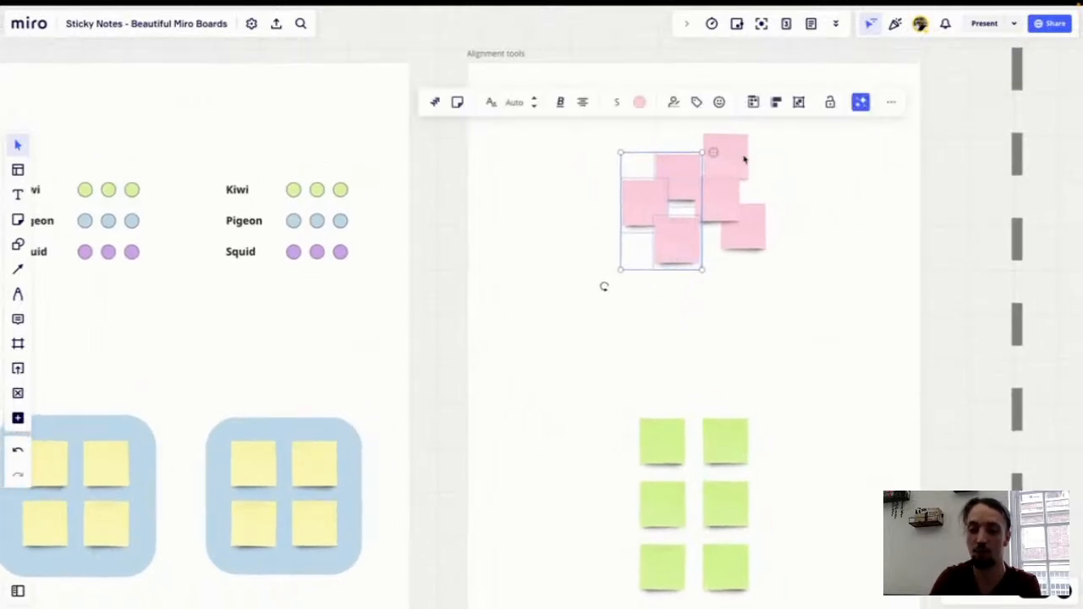
click(777, 103)
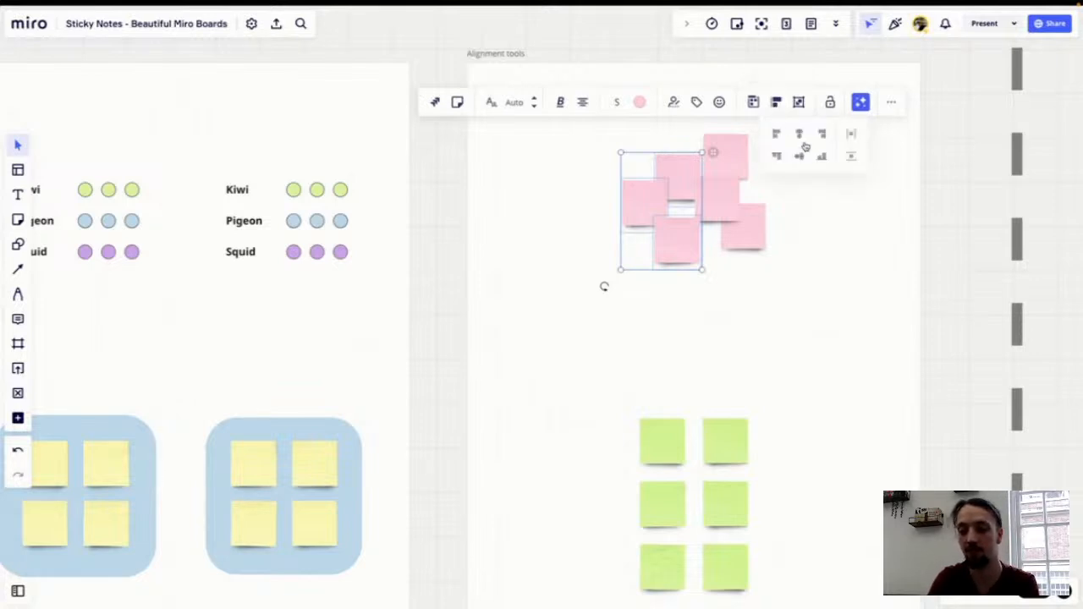
click(799, 136)
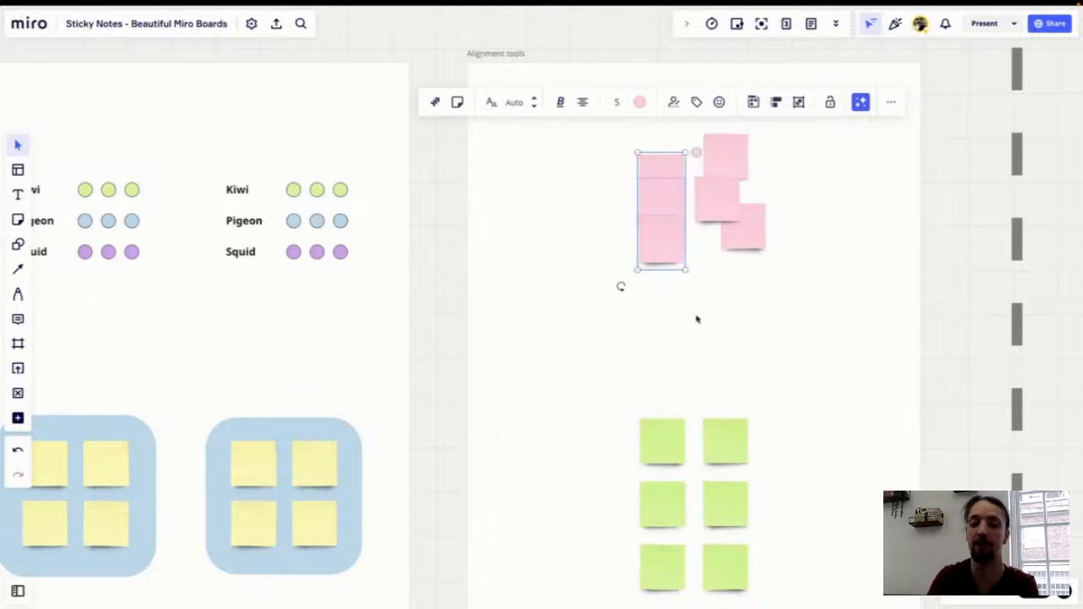
Step: Align the three right pink notes on a common vertical centre into a second column
drag(723, 314, 732, 174)
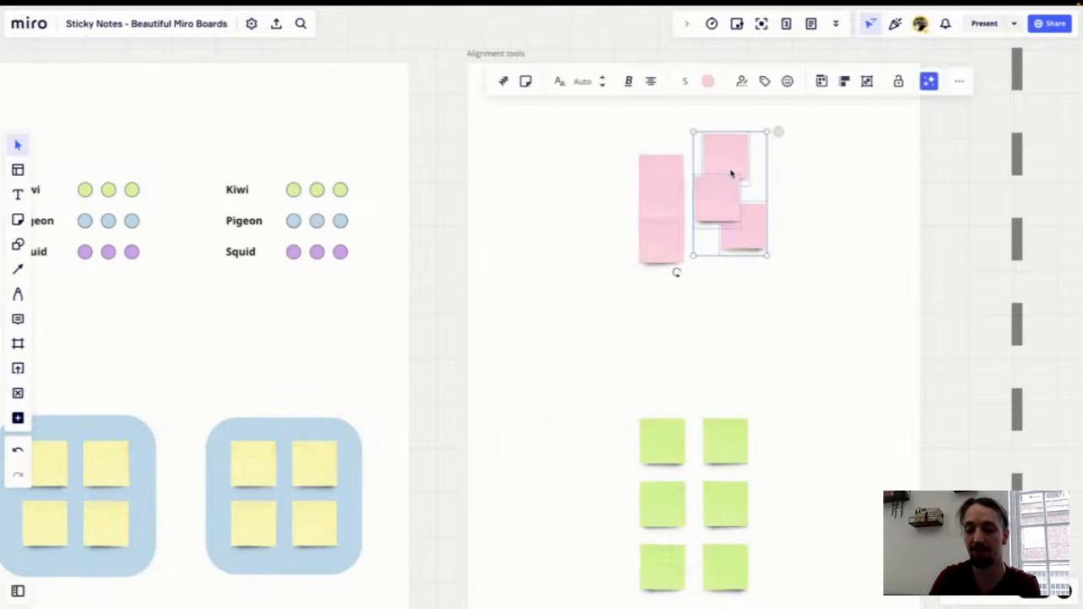
click(844, 81)
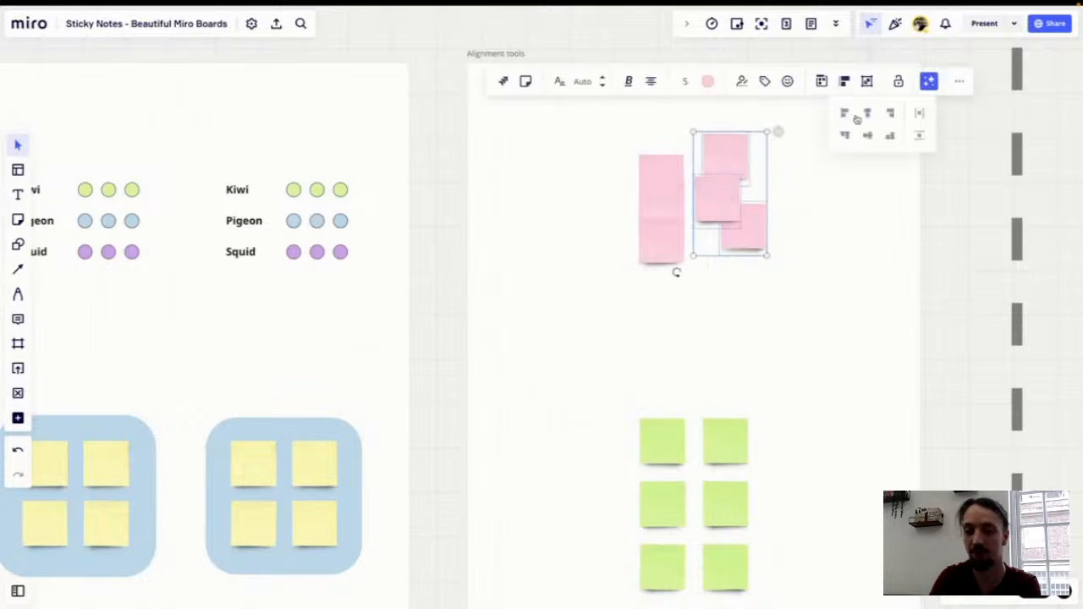
click(869, 114)
click(777, 238)
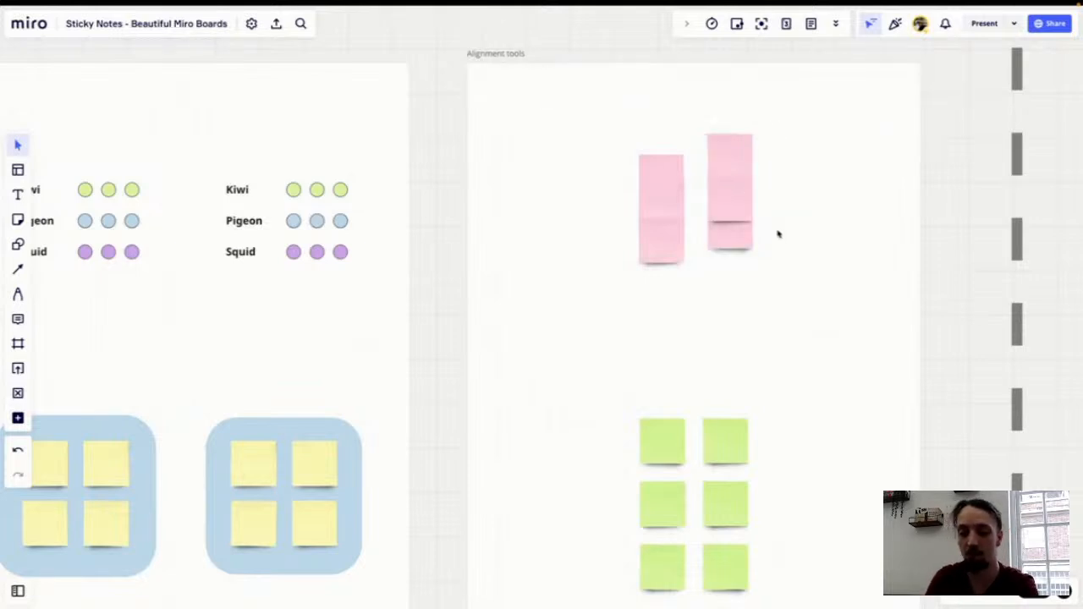
Step: Align the top notes of both pink columns along their top edges
click(674, 166)
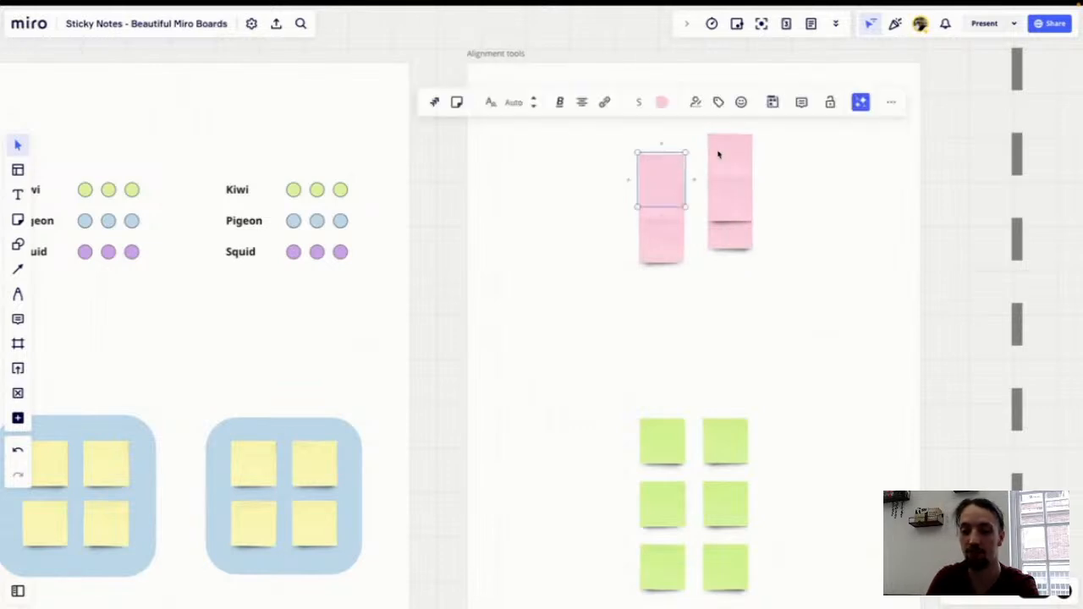
shift+click(721, 150)
click(810, 81)
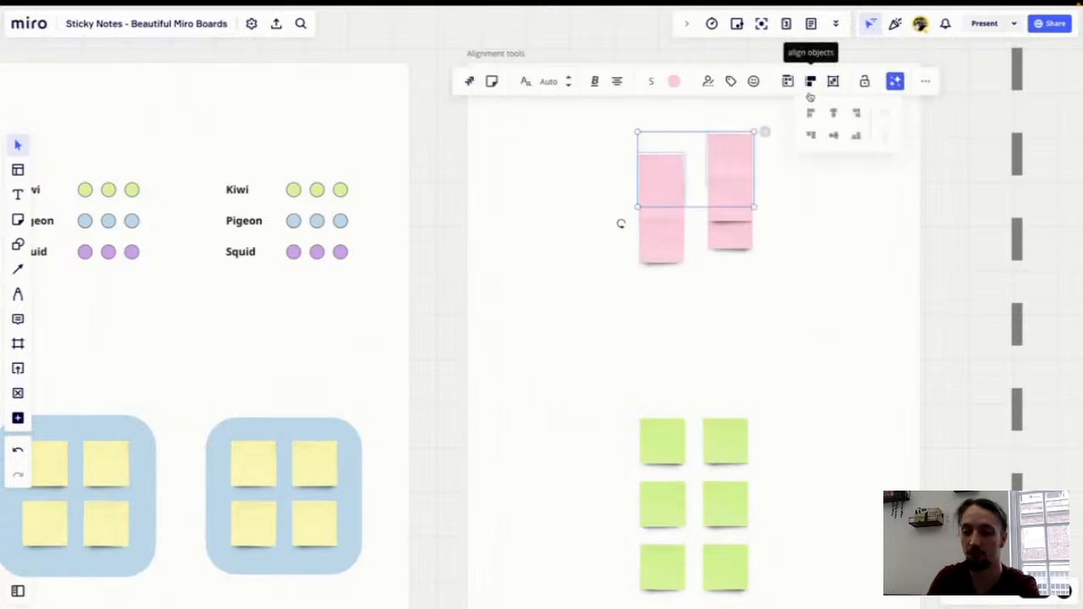
click(812, 134)
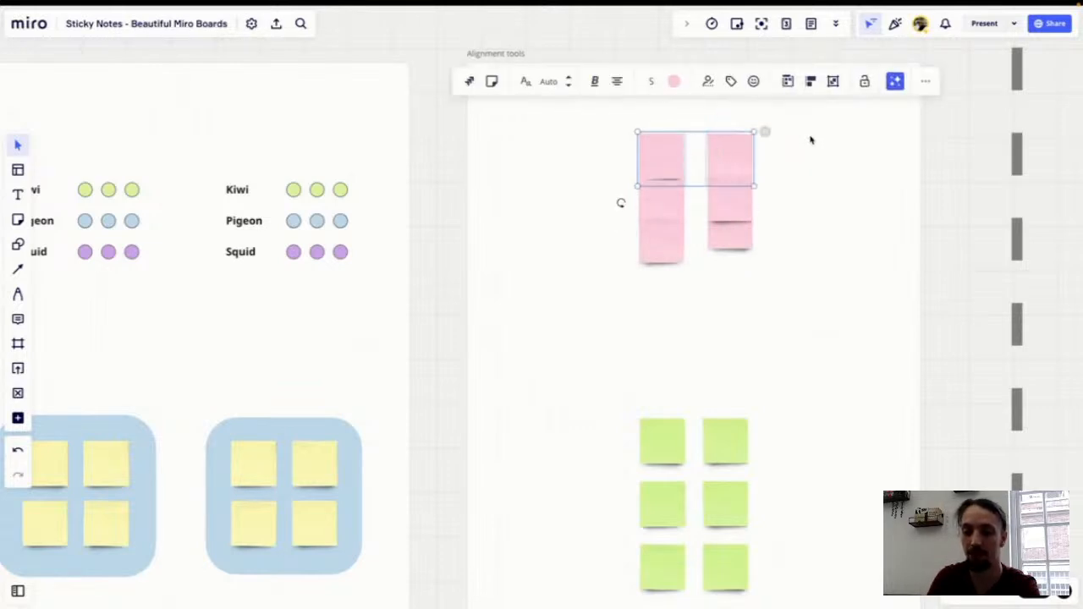
Step: Align the bottom notes of both pink columns along their bottom edges
click(730, 245)
shift+click(666, 257)
click(811, 151)
click(849, 209)
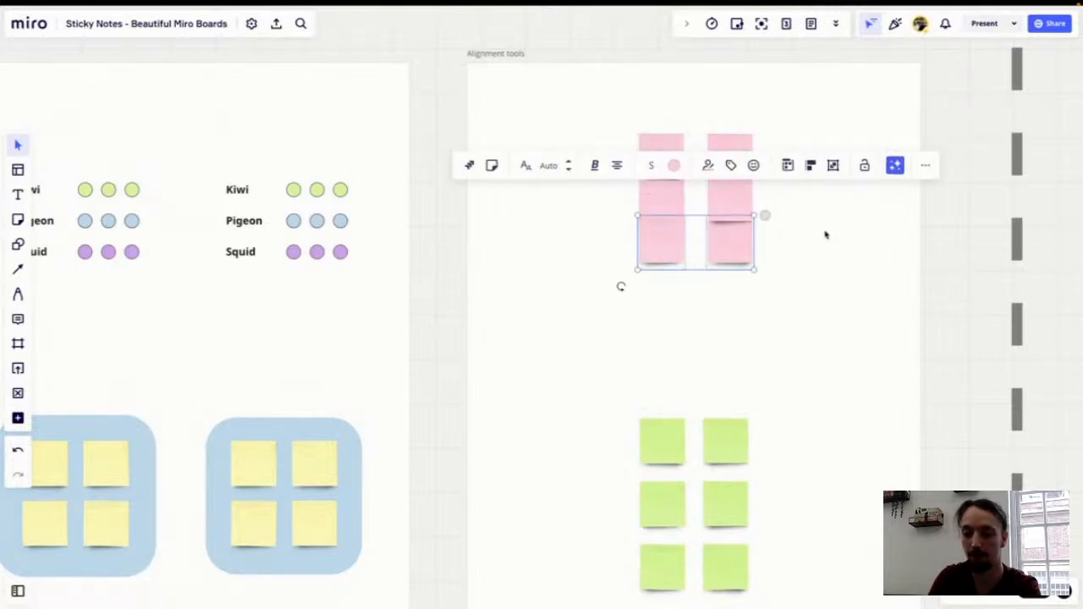
drag(734, 246, 735, 159)
click(781, 296)
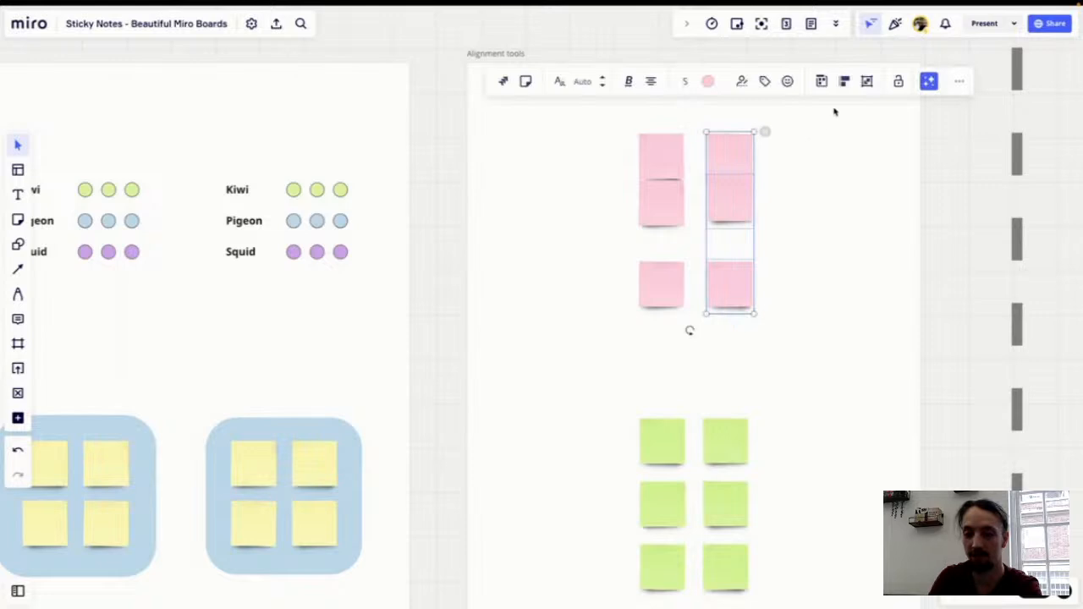
Step: Distribute the three notes of the right pink column evenly in the vertical direction
click(843, 81)
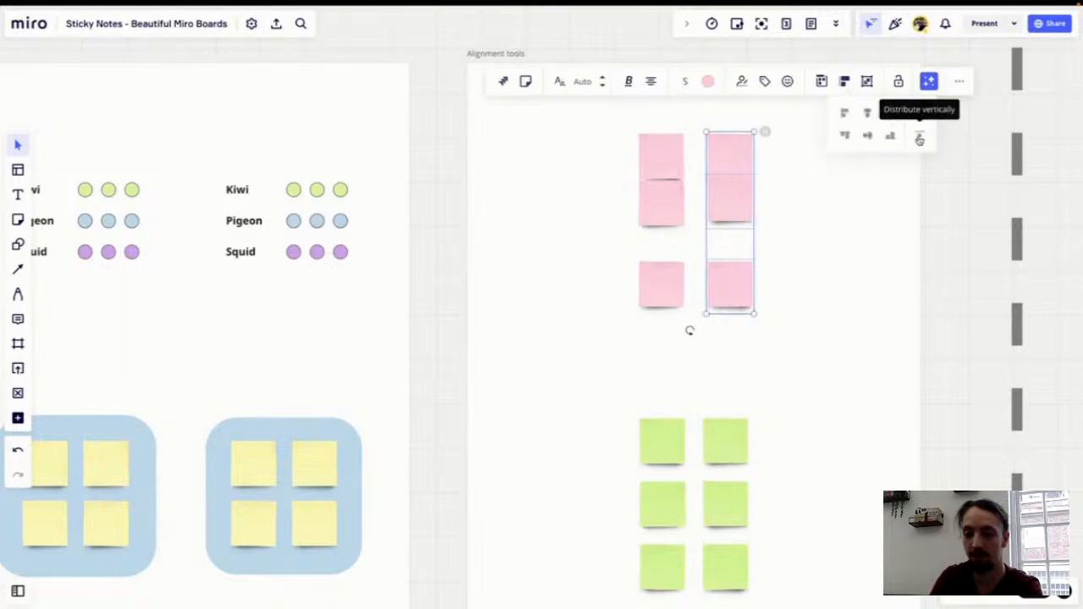
click(920, 139)
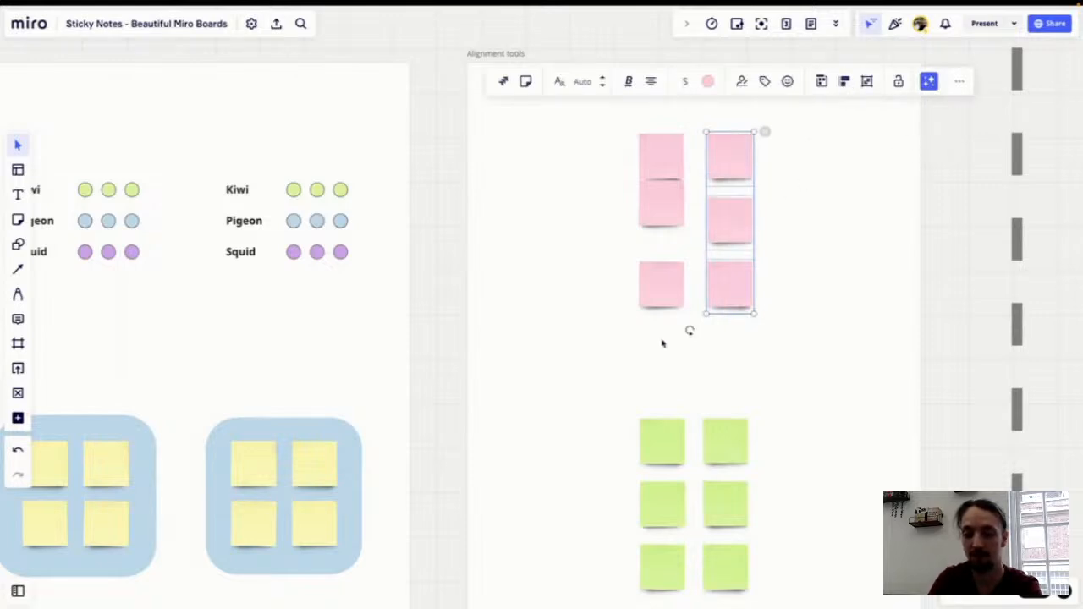
Step: Select the left pink column and distribute its three notes evenly in the vertical direction
drag(662, 323, 669, 167)
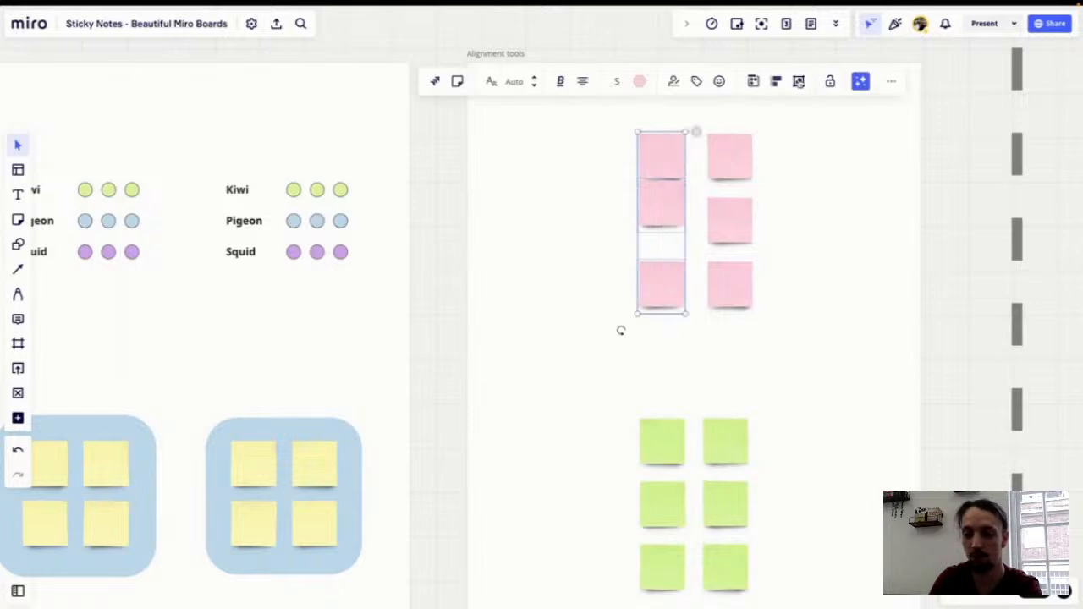
click(779, 82)
click(848, 137)
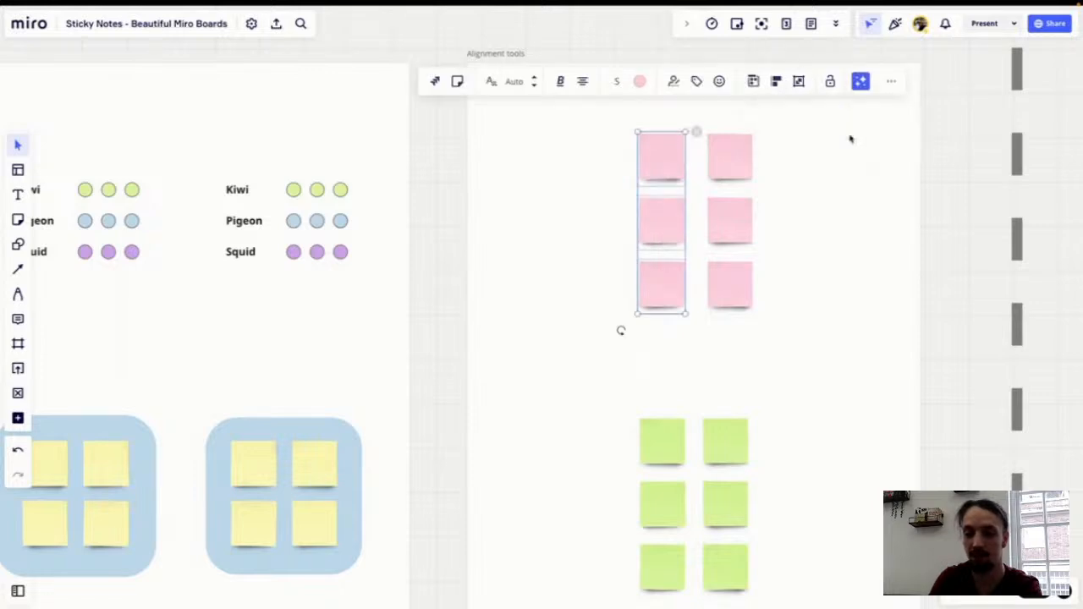
click(859, 212)
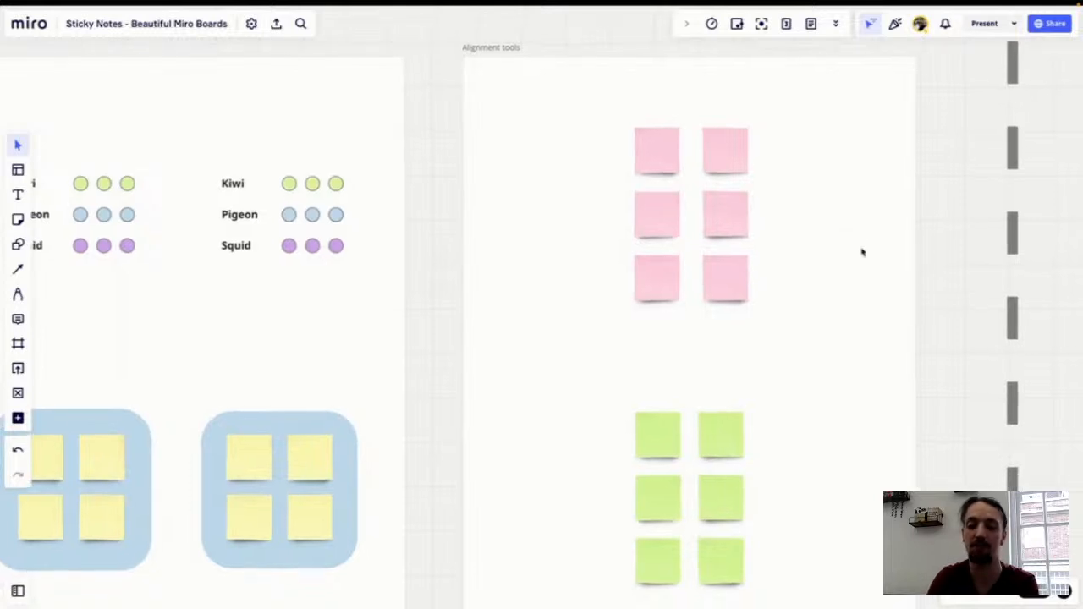
Step: Browse the board from the Secret Weapons frames to the Practice section's introductions example and topics exercise
scroll(862, 251, down, 2)
scroll(862, 251, down, 3)
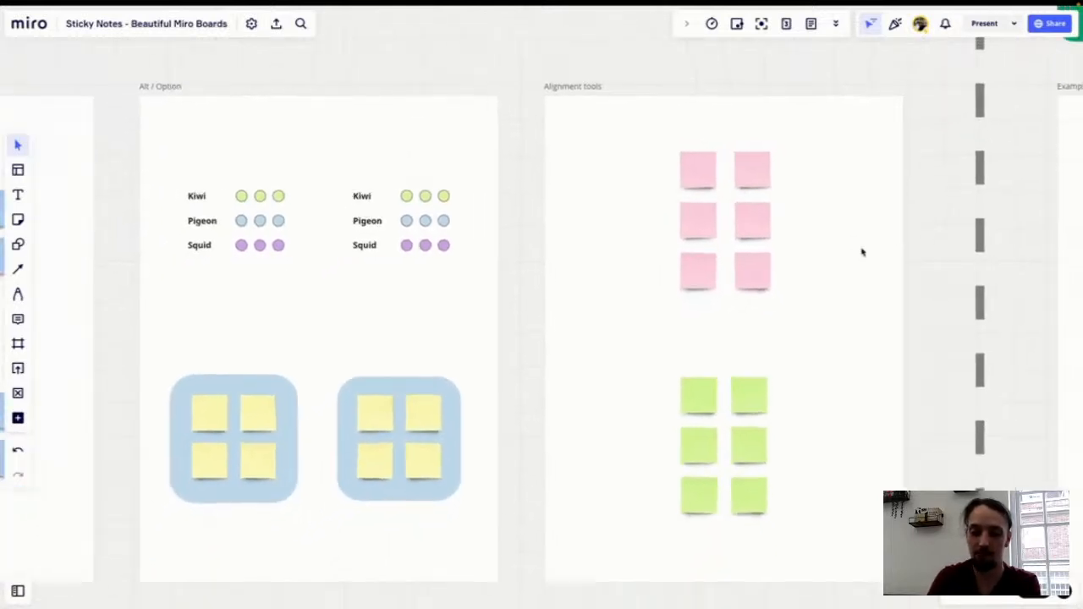
scroll(863, 251, left, 3)
scroll(862, 251, down, 5)
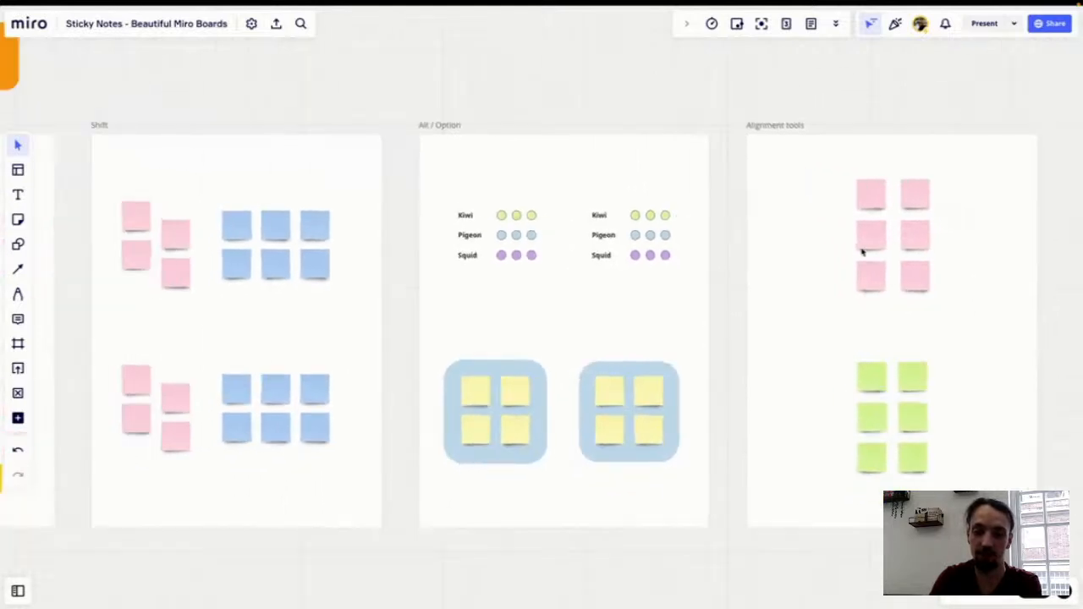
scroll(863, 252, left, 1)
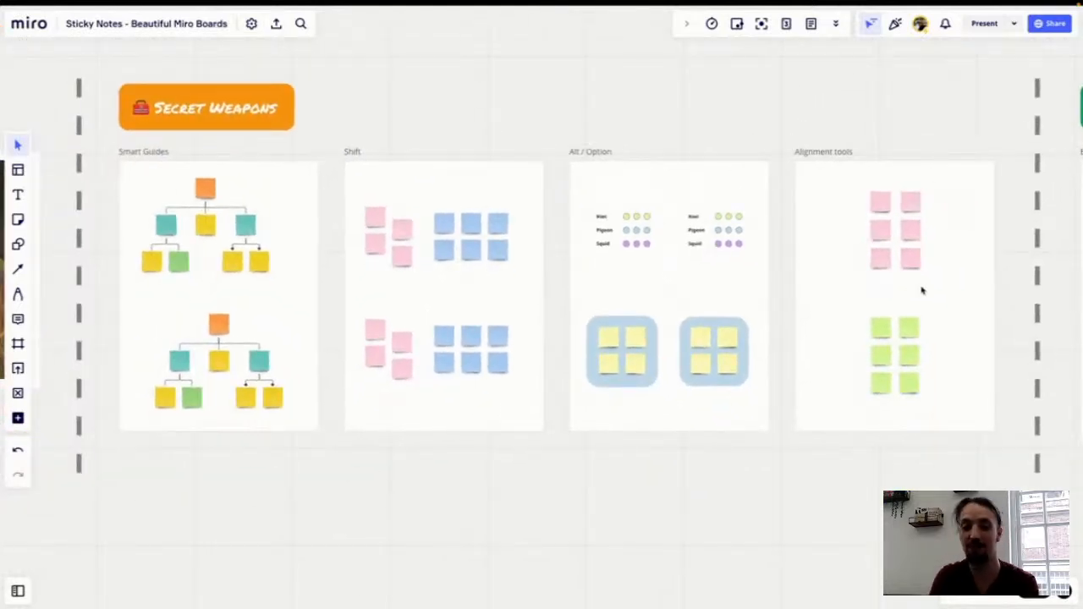
scroll(922, 290, right, 5)
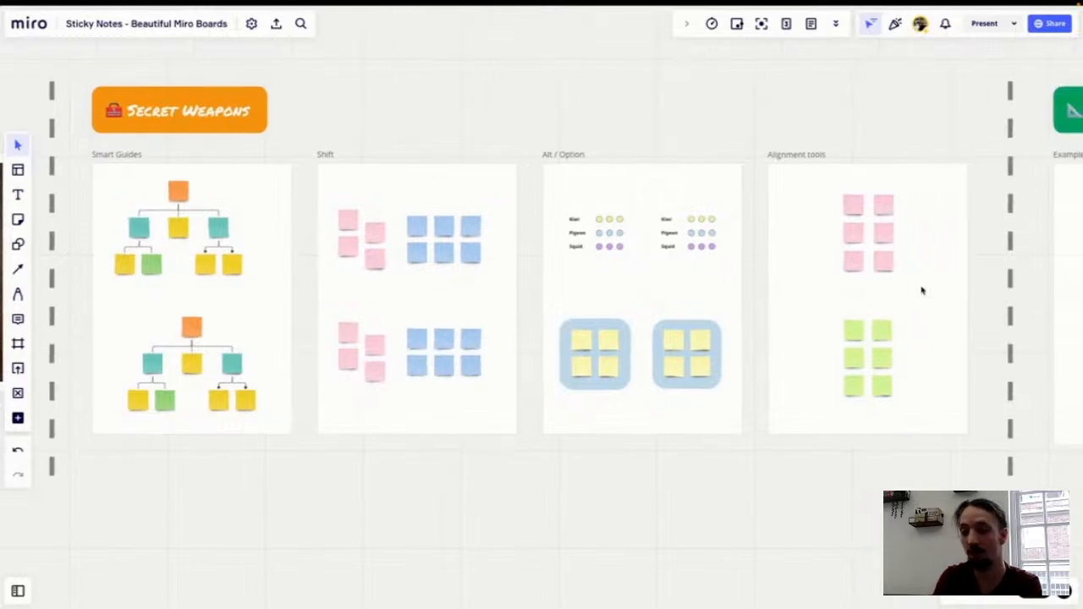
scroll(922, 290, right, 6)
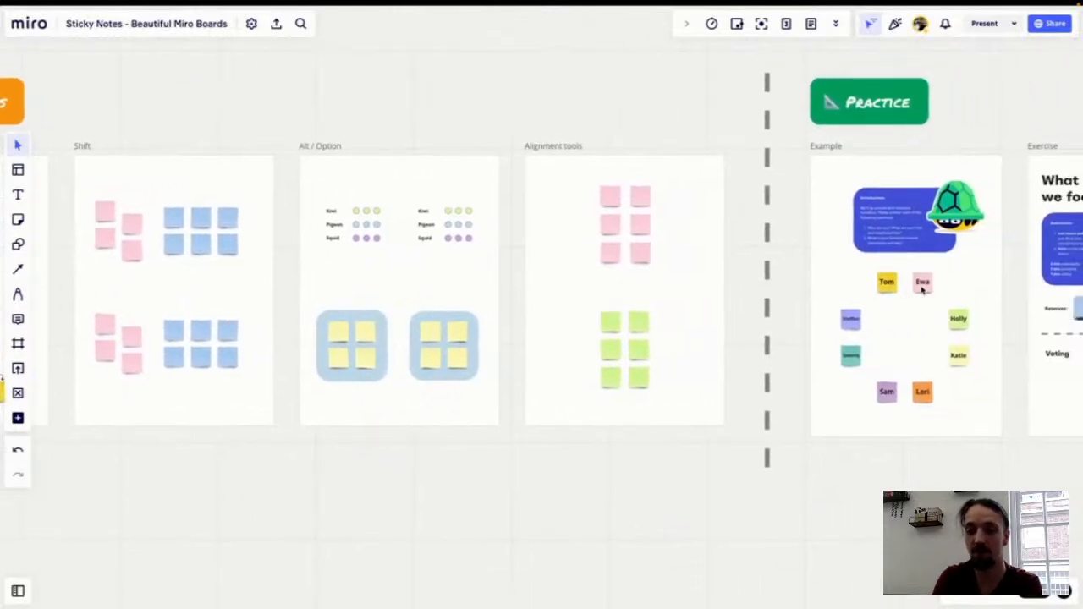
scroll(926, 287, up, 5)
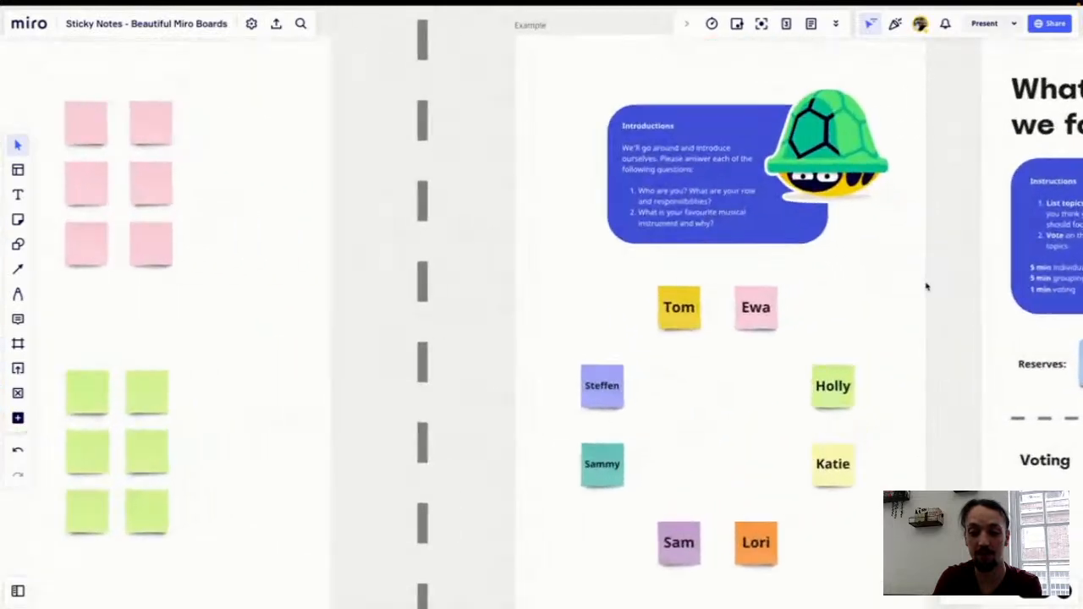
scroll(926, 287, right, 2)
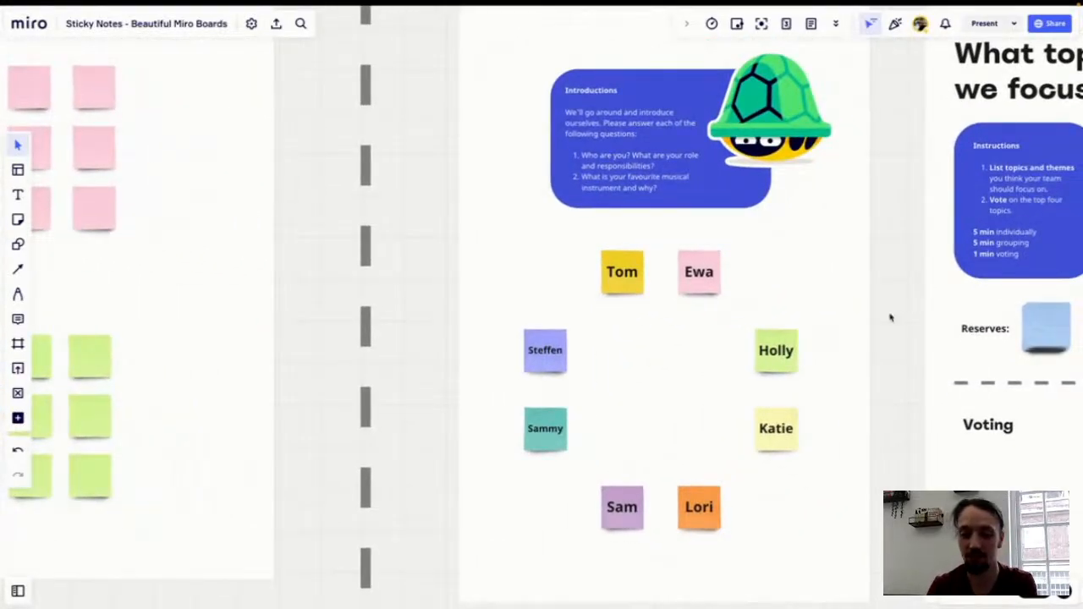
scroll(889, 315, right, 2)
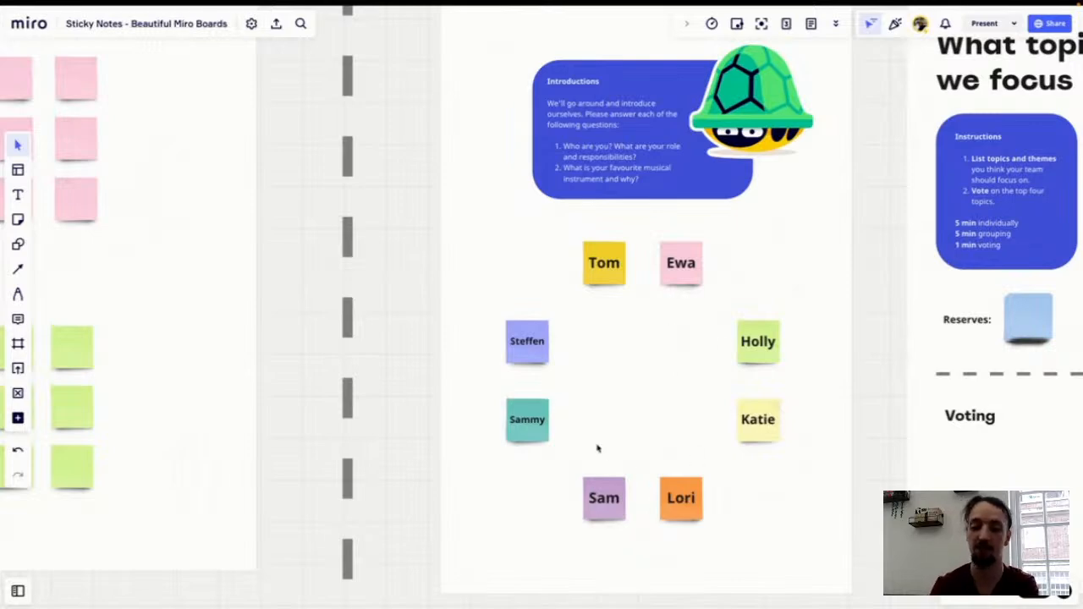
click(687, 288)
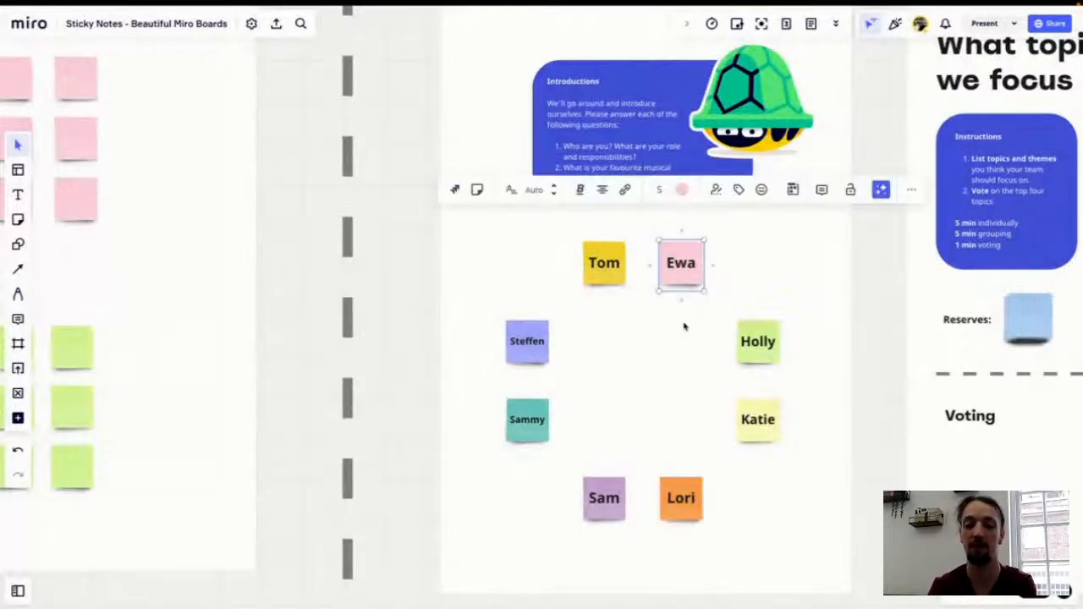
click(677, 340)
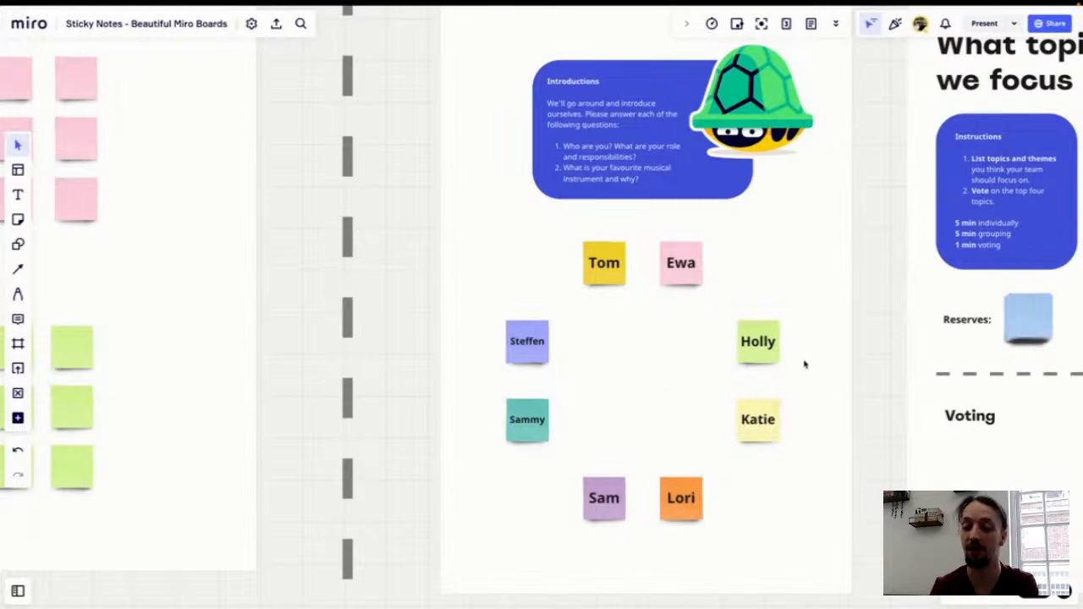
scroll(851, 338, right, 3)
scroll(851, 338, right, 10)
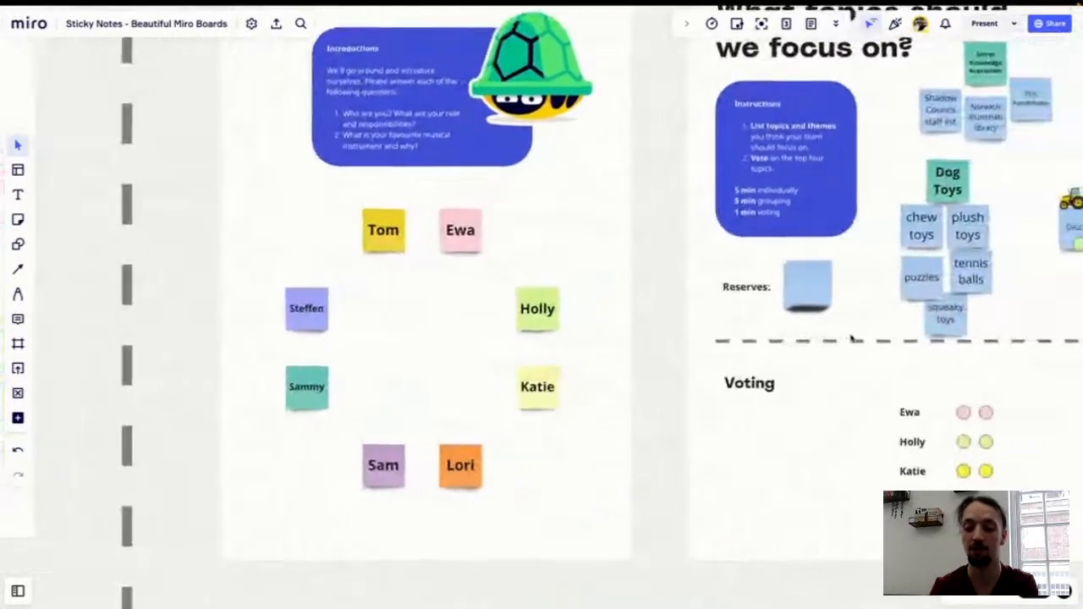
scroll(851, 339, right, 7)
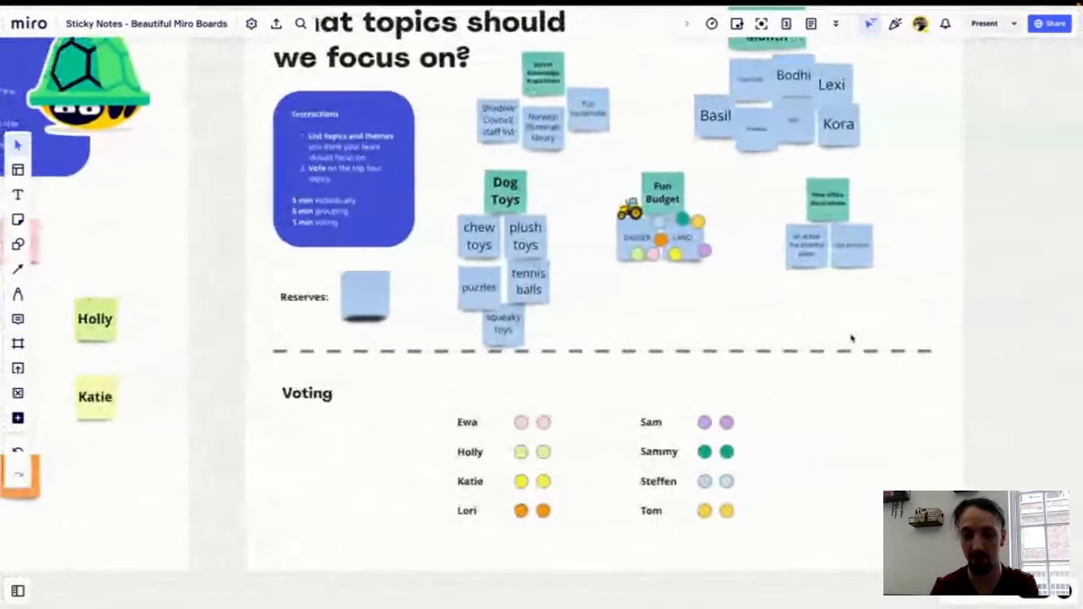
scroll(852, 339, up, 1)
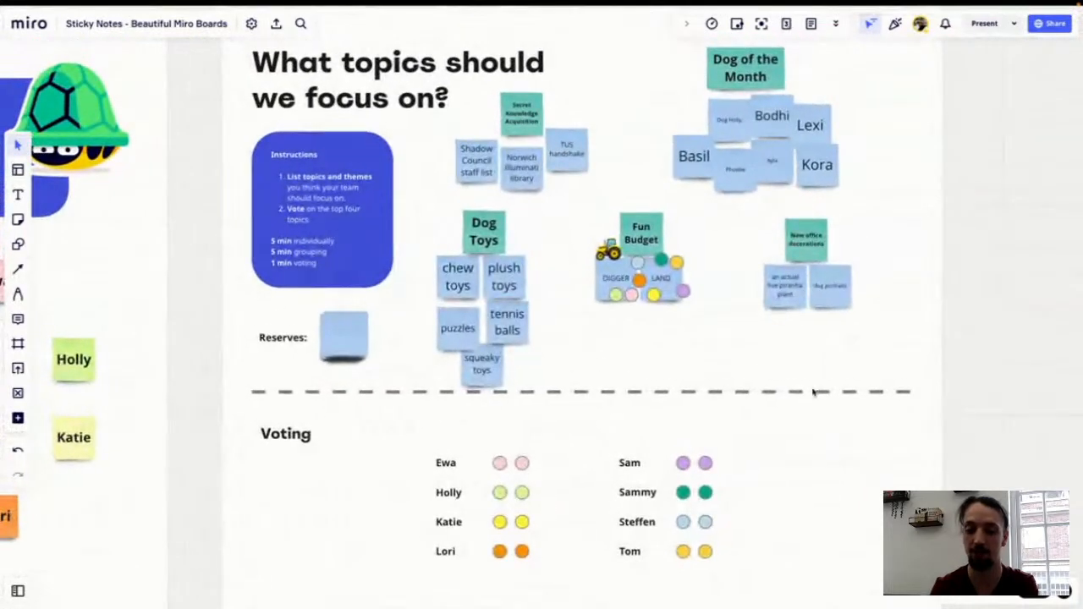